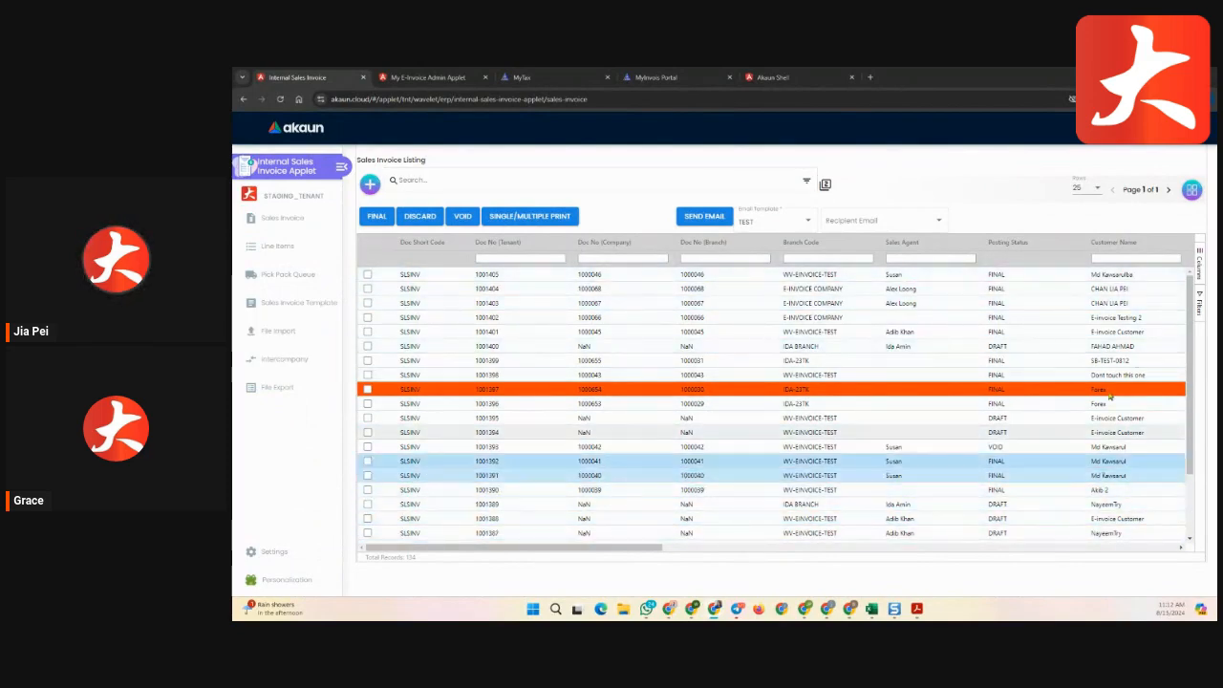
Examine the advanced search criteria available for the sales invoice listing.
{"action": "left_click", "coordinate": [802, 183]}
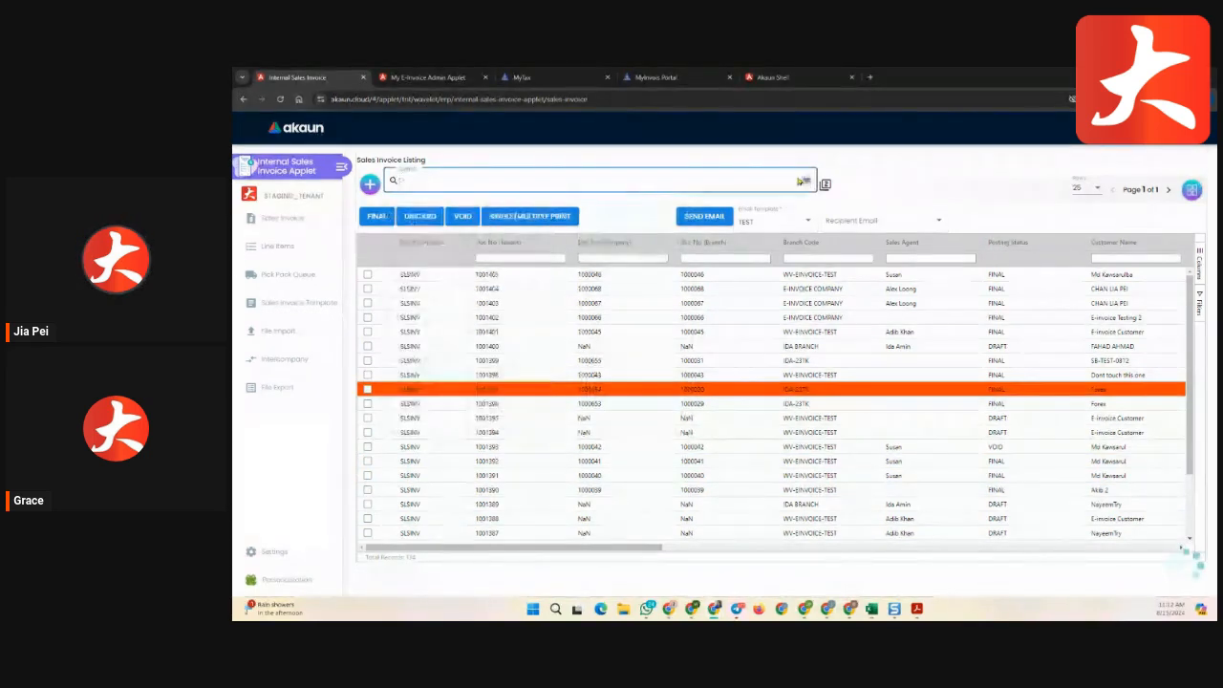
{"action": "left_click", "coordinate": [808, 183]}
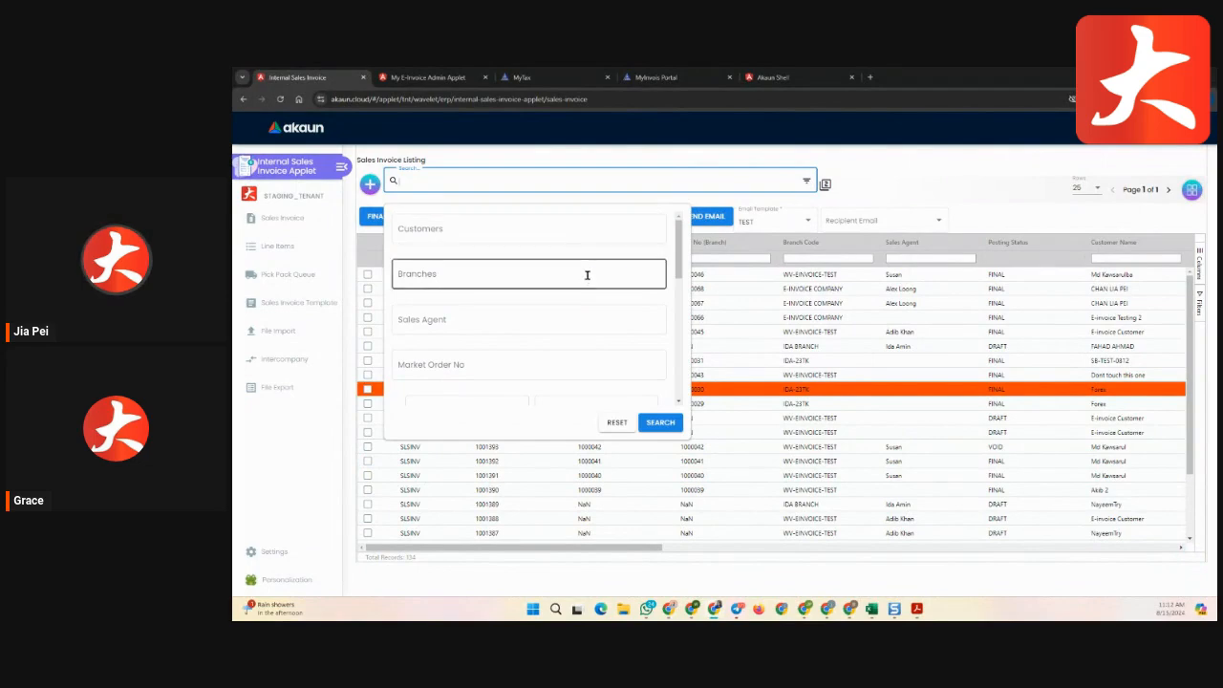
{"action": "left_click", "coordinate": [678, 348]}
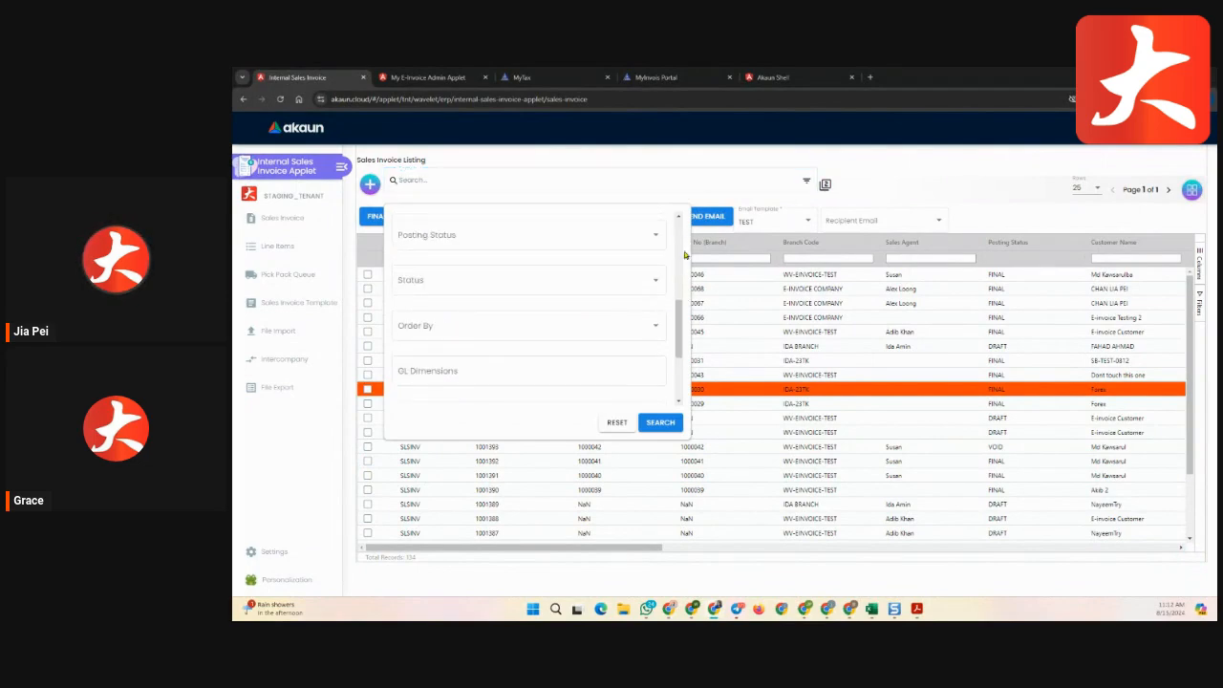
{"action": "left_click", "coordinate": [917, 192]}
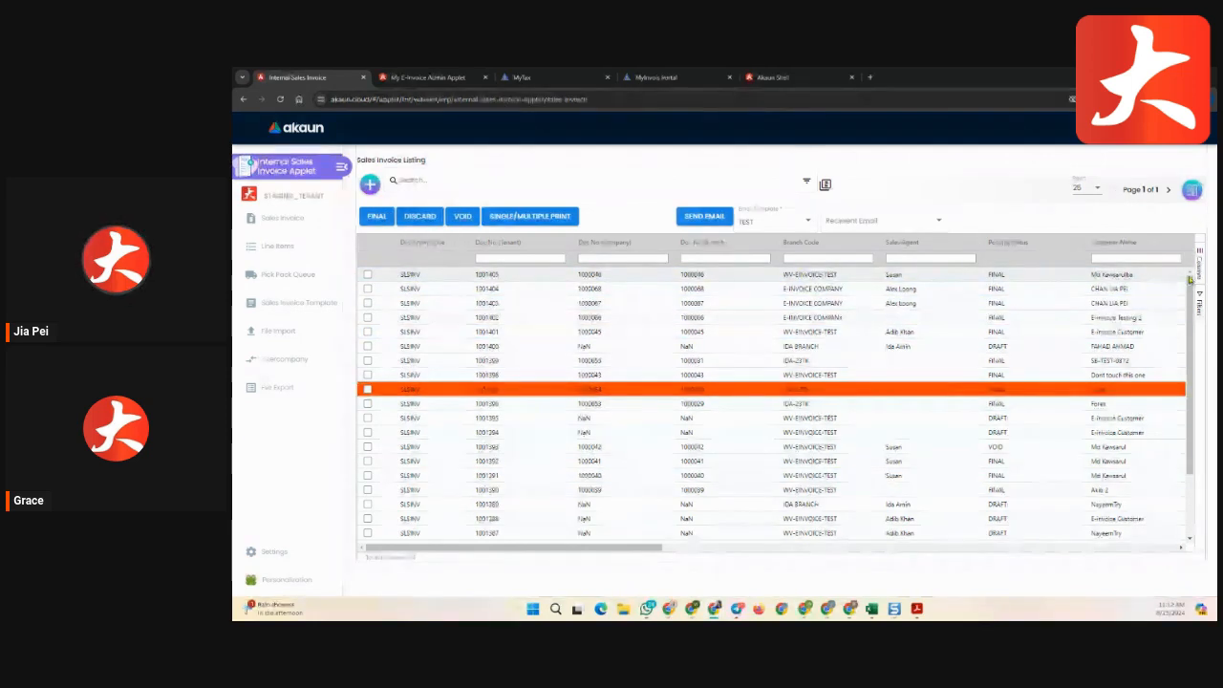
Select the first invoice in the listing and examine which columns can be shown or hidden.
{"action": "left_click", "coordinate": [1051, 275]}
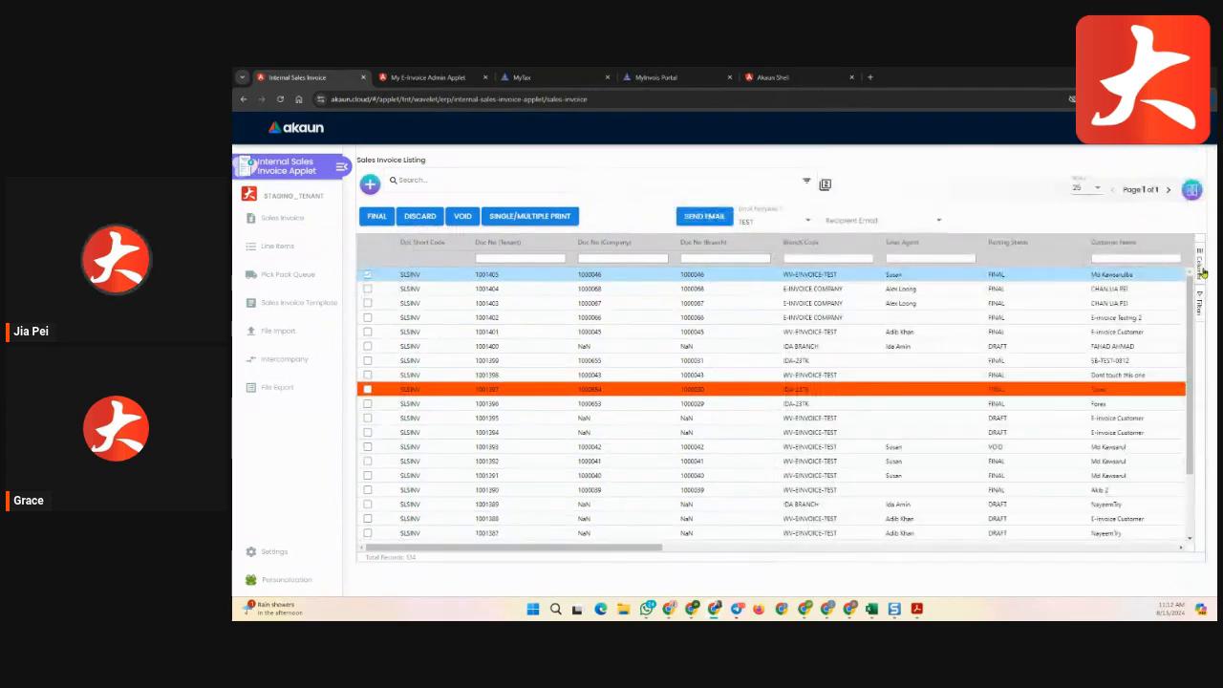
{"action": "left_click", "coordinate": [1201, 264]}
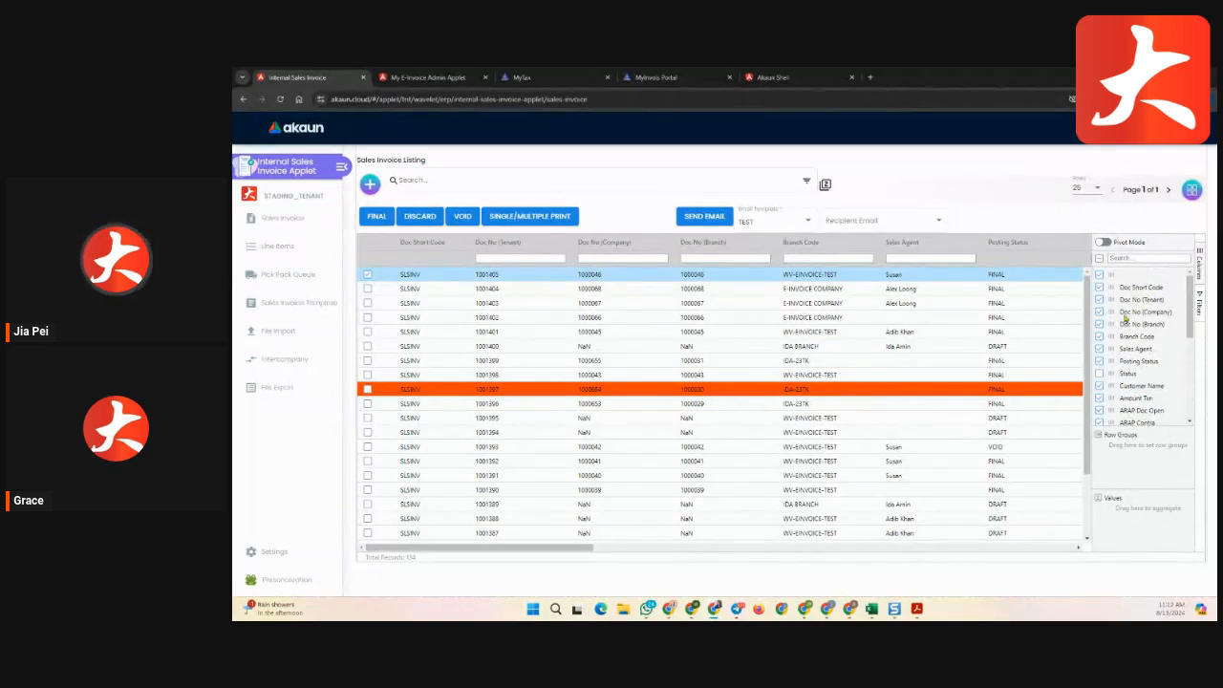
{"action": "left_click", "coordinate": [1199, 272]}
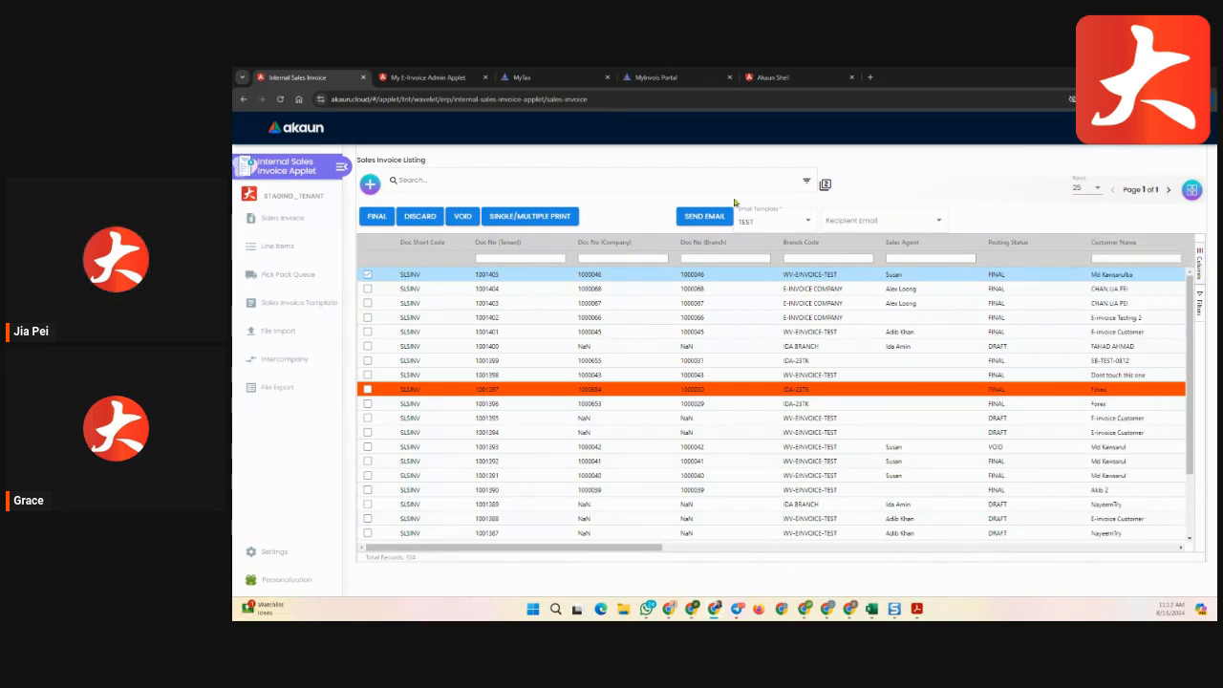
Collapse the applet's side menu, start a new sales invoice, and switch its form to the full-width single-pane layout.
{"action": "left_click", "coordinate": [342, 167]}
{"action": "left_click", "coordinate": [308, 191]}
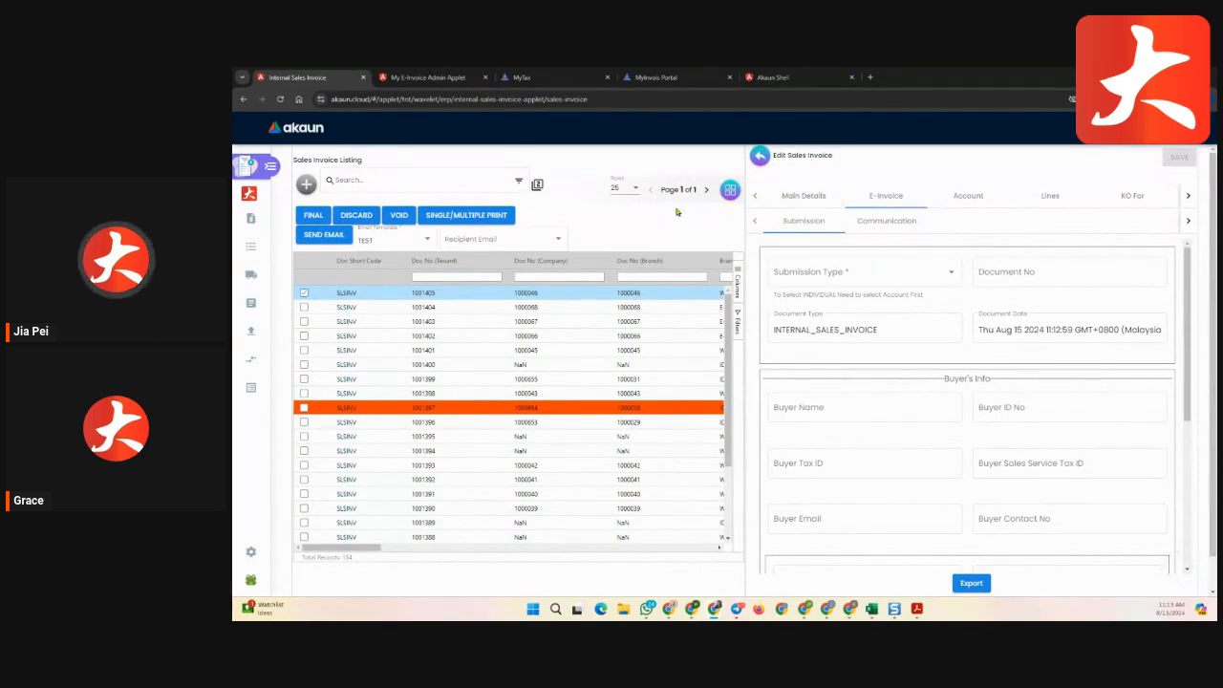
{"action": "left_click", "coordinate": [536, 185]}
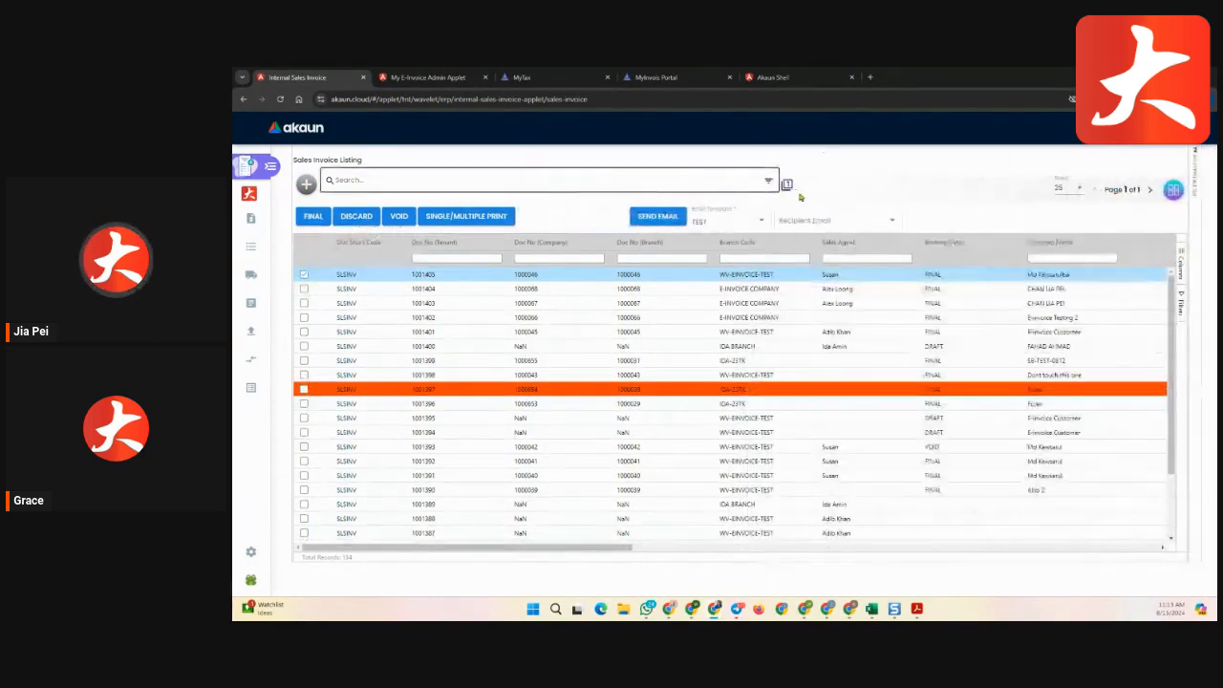
{"action": "left_click", "coordinate": [1200, 189]}
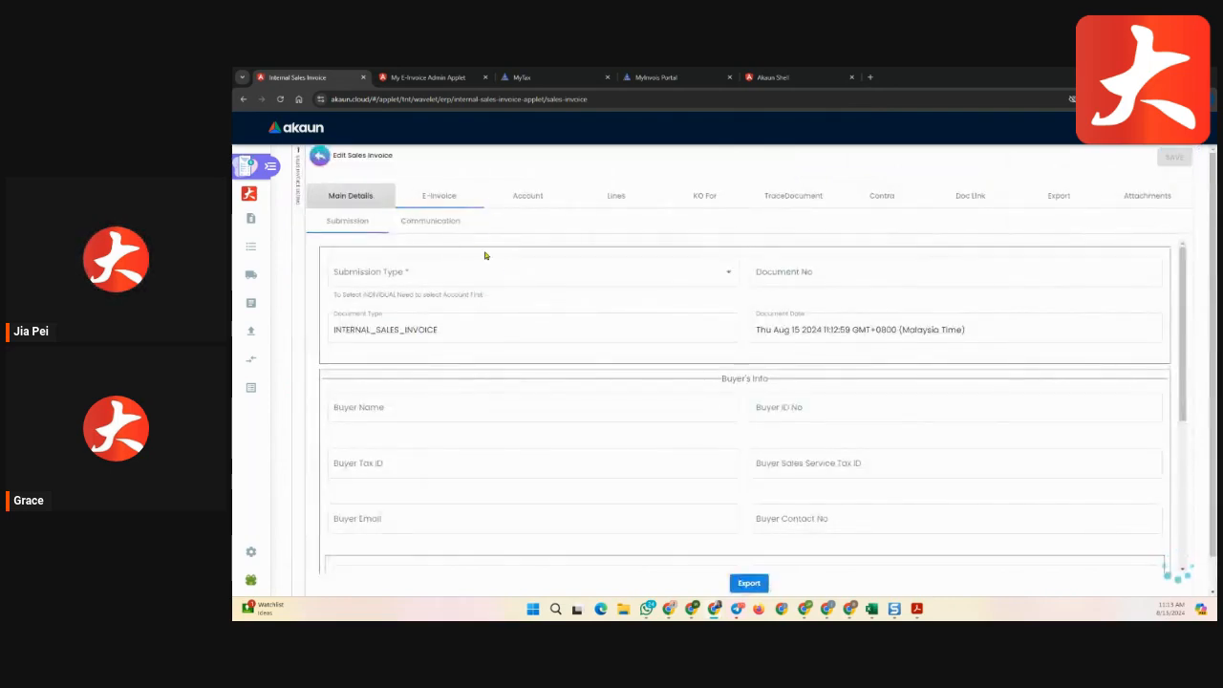
Examine the document number, client document, branch and location fields in the invoice's main details.
{"action": "left_click", "coordinate": [364, 199]}
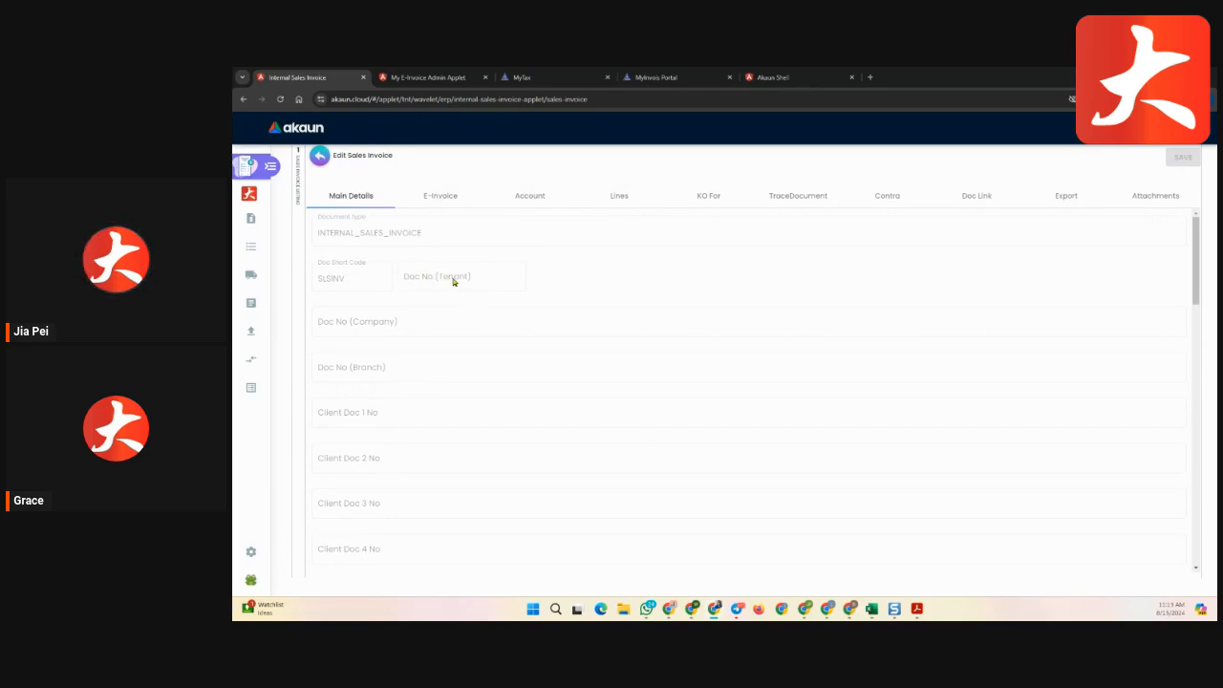
{"action": "scroll", "coordinate": [489, 292], "scroll_direction": "down", "scroll_amount": 1}
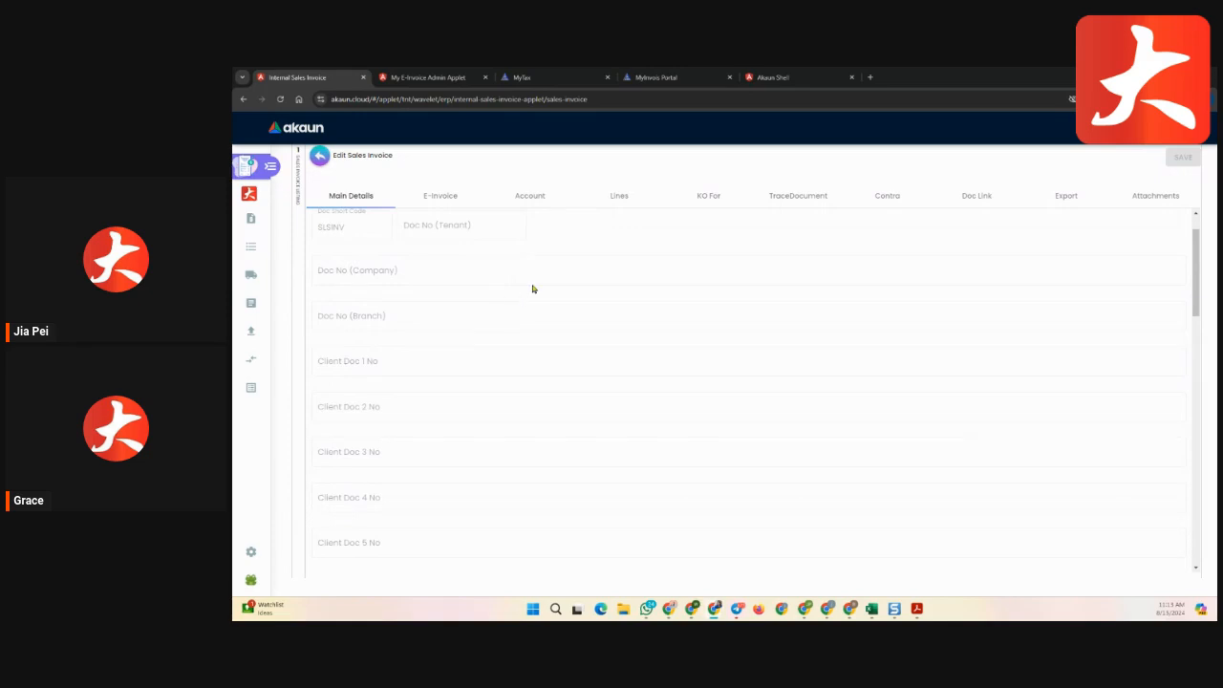
{"action": "scroll", "coordinate": [532, 292], "scroll_direction": "down", "scroll_amount": 3}
{"action": "scroll", "coordinate": [545, 287], "scroll_direction": "up", "scroll_amount": 4}
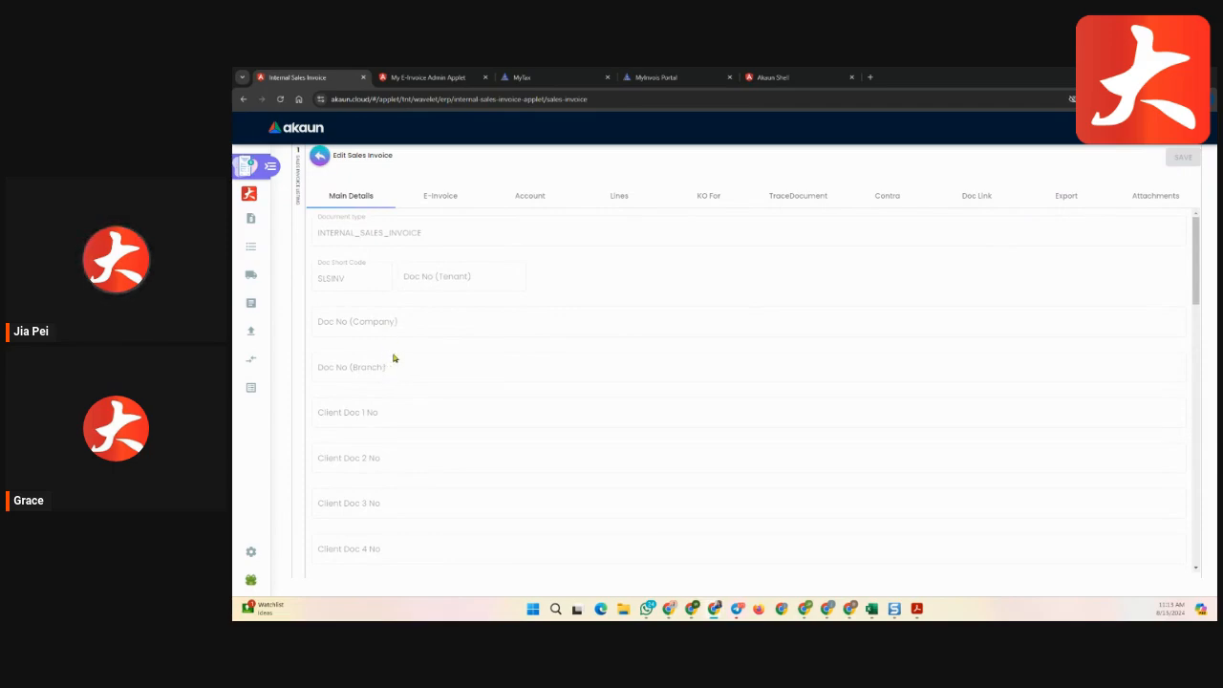
{"action": "scroll", "coordinate": [623, 347], "scroll_direction": "down", "scroll_amount": 7}
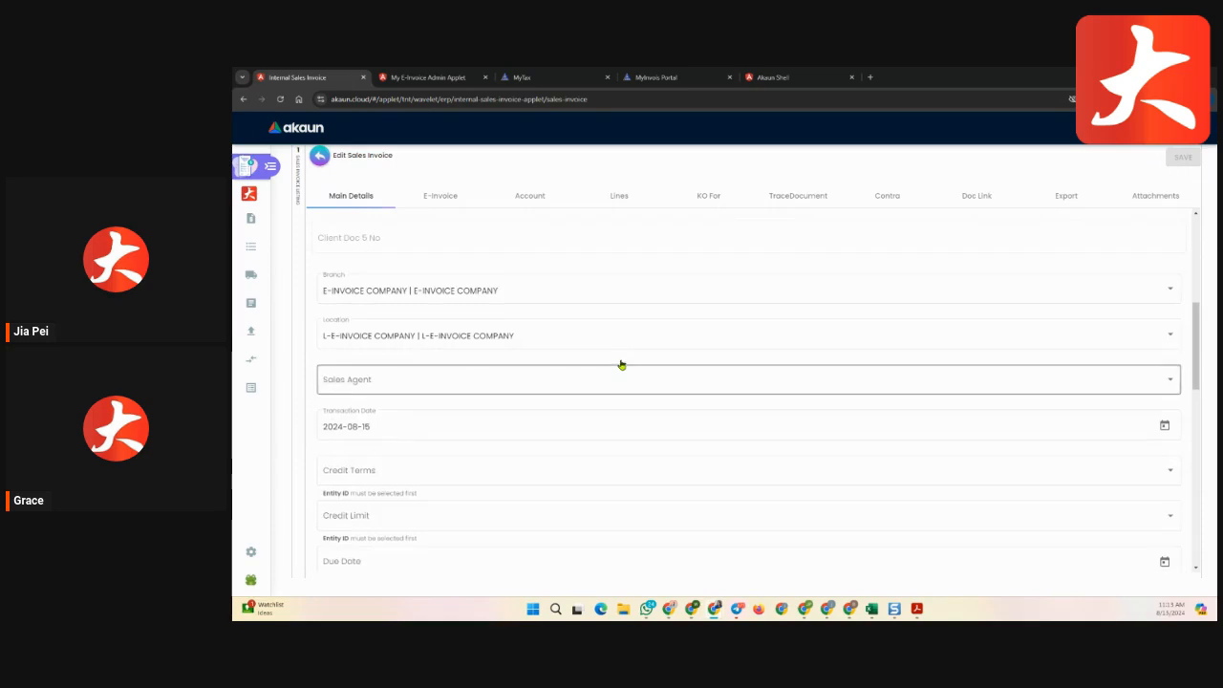
{"action": "scroll", "coordinate": [622, 365], "scroll_direction": "up", "scroll_amount": 4}
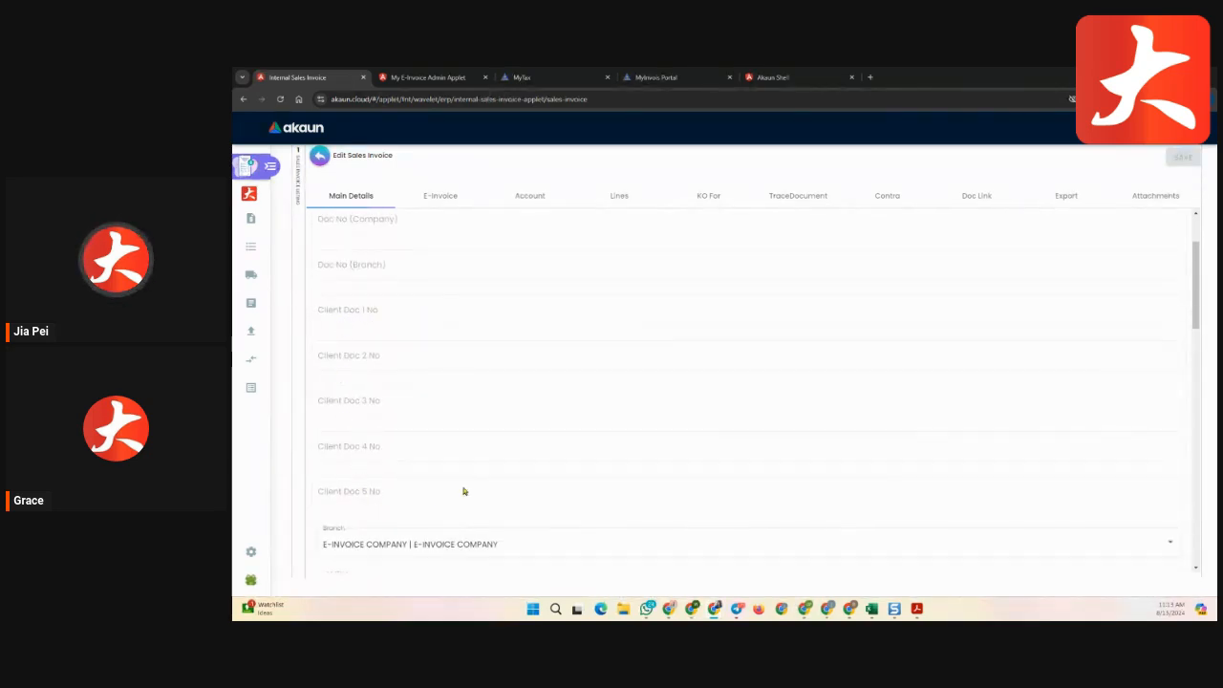
{"action": "scroll", "coordinate": [469, 459], "scroll_direction": "down", "scroll_amount": 3}
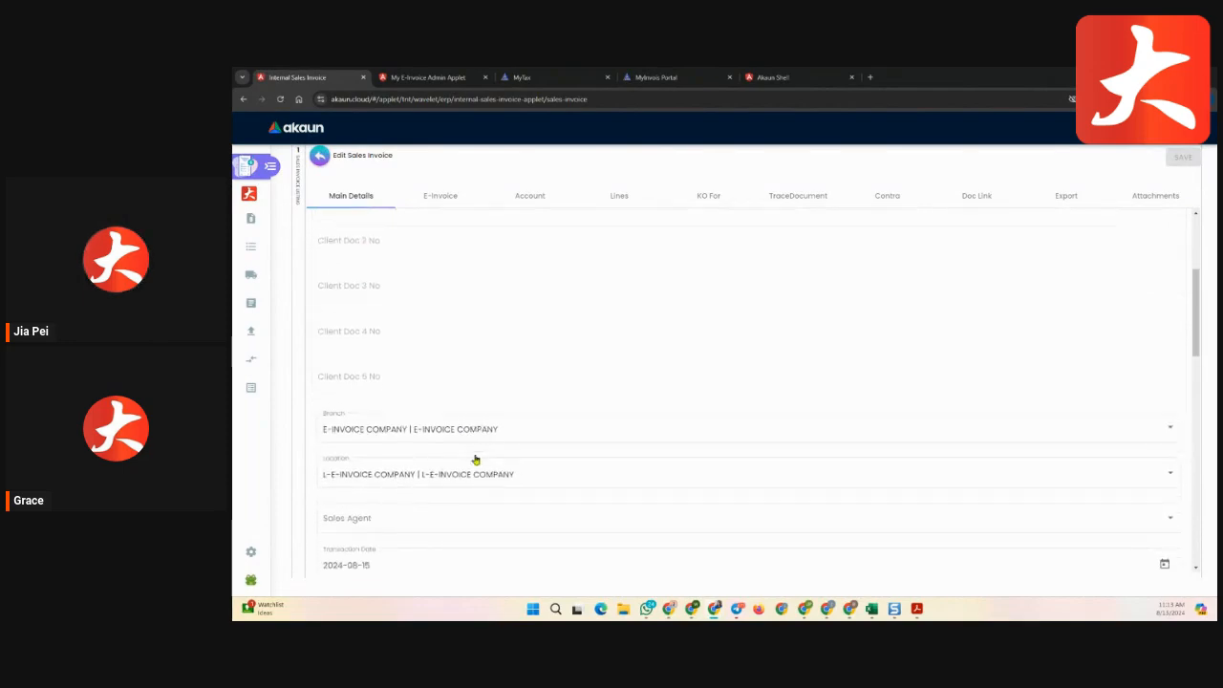
Assign a sales agent to the invoice from the list of existing agents.
{"action": "scroll", "coordinate": [477, 459], "scroll_direction": "down", "scroll_amount": 1}
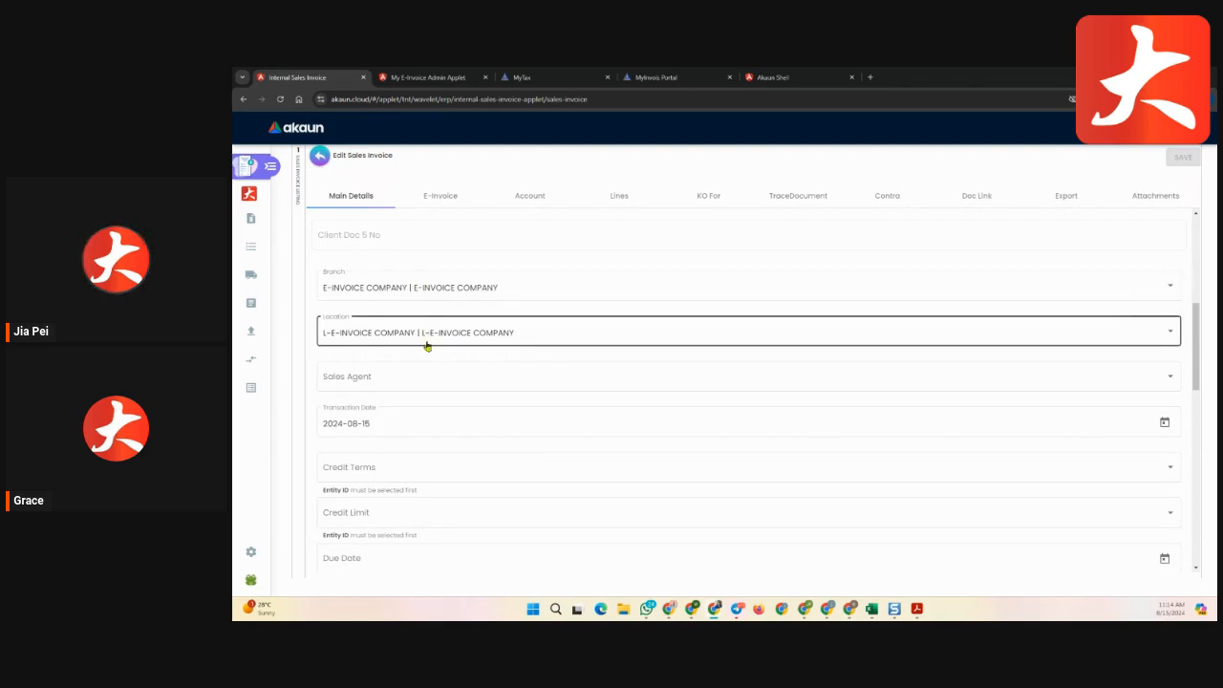
{"action": "left_click", "coordinate": [595, 370]}
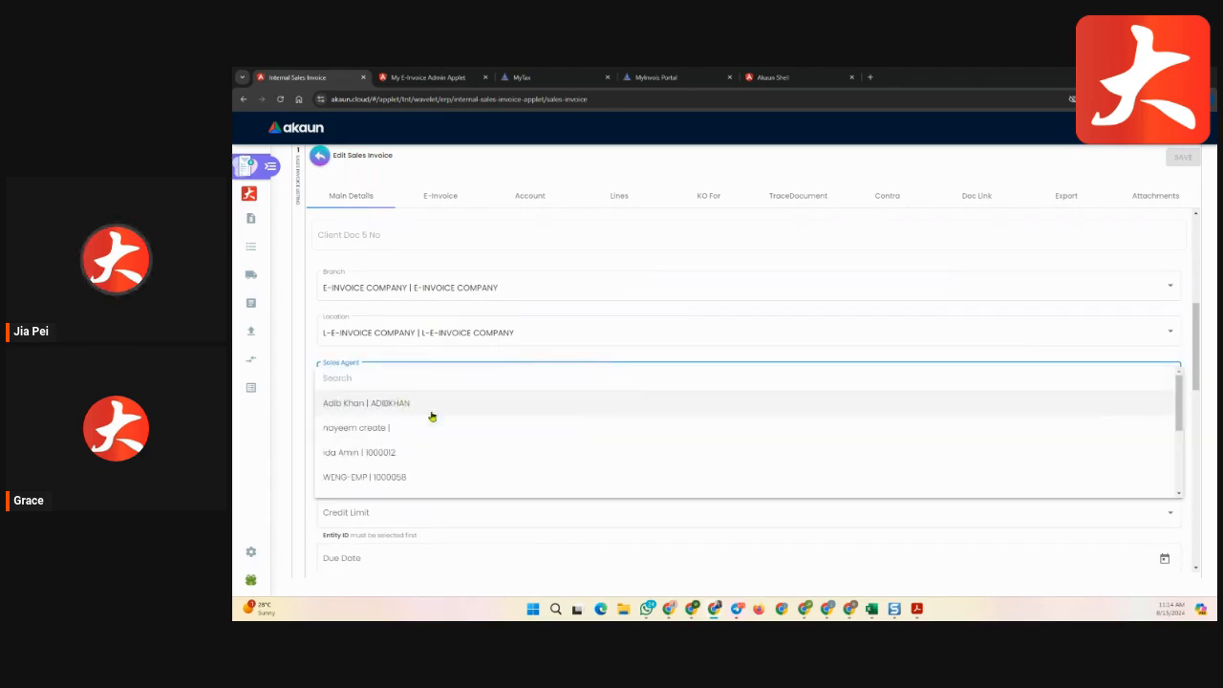
{"action": "scroll", "coordinate": [432, 417], "scroll_direction": "down", "scroll_amount": 5}
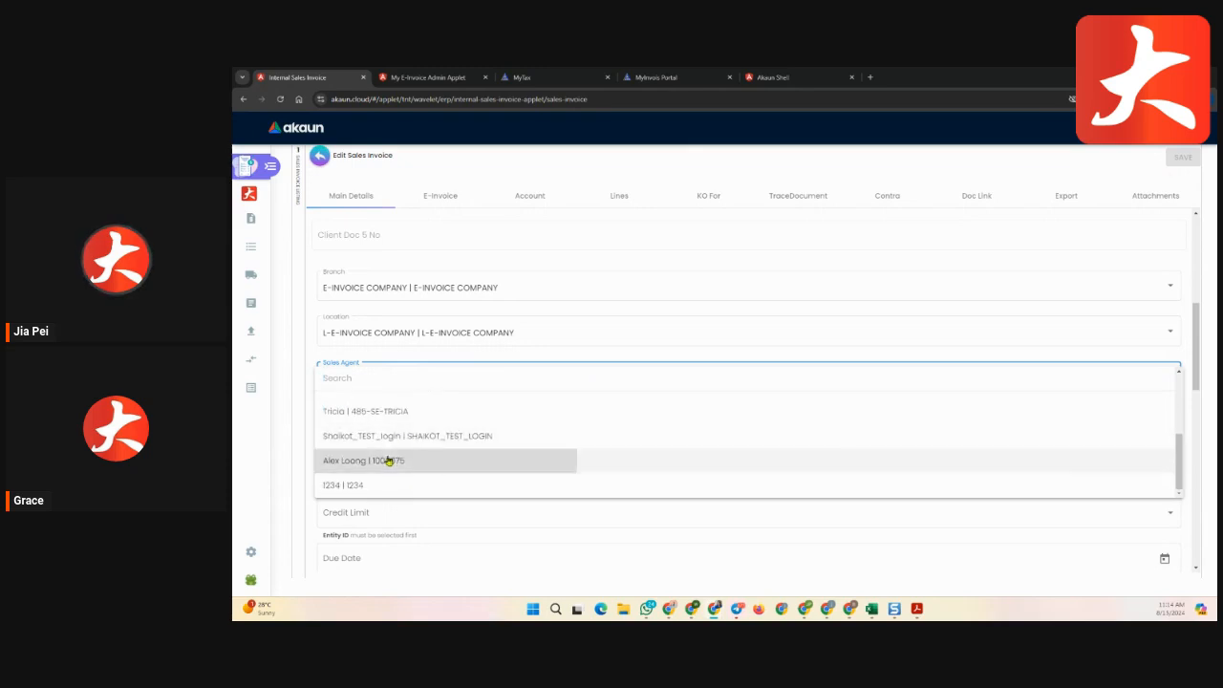
{"action": "left_click", "coordinate": [388, 461]}
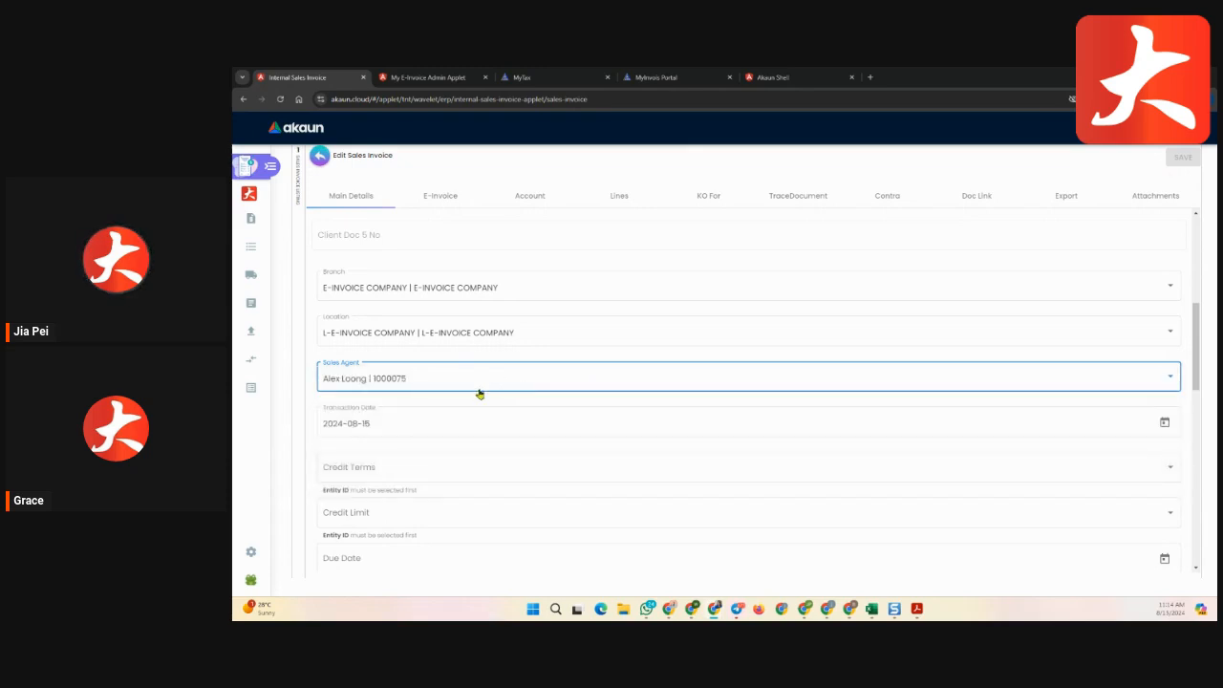
Look at the transaction date calendar, then review the invoice's credit, due date, reference, remarks, contact and currency fields.
{"action": "left_click", "coordinate": [399, 425]}
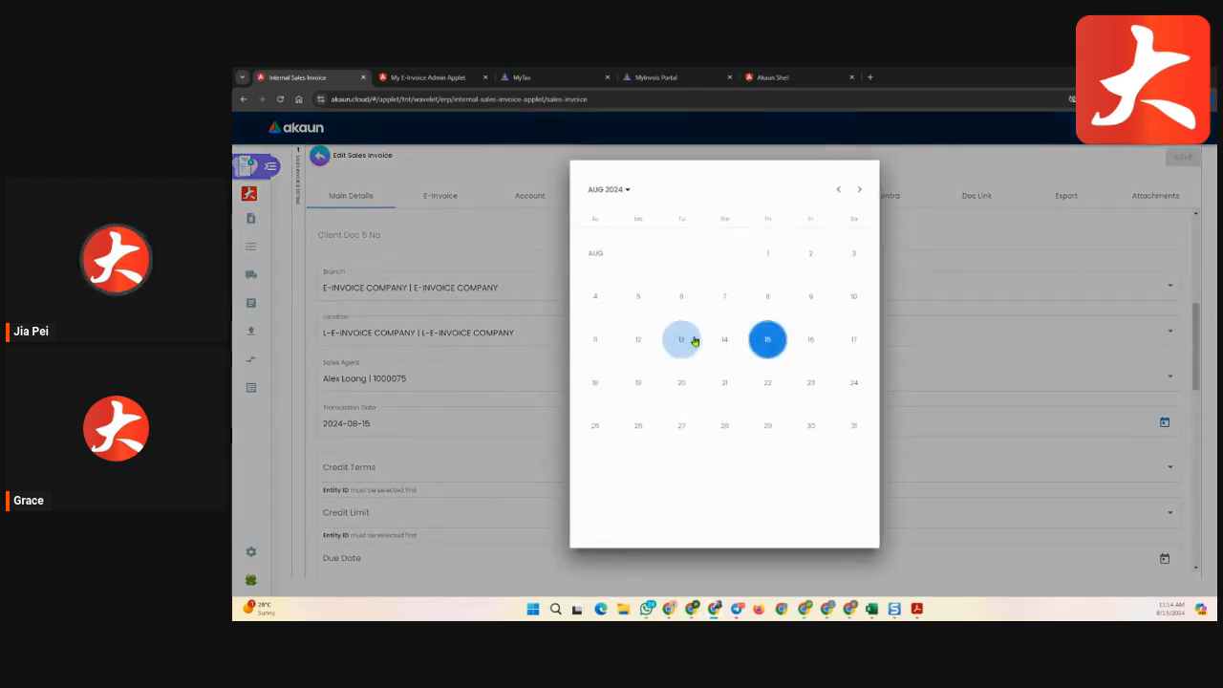
{"action": "left_click", "coordinate": [943, 175]}
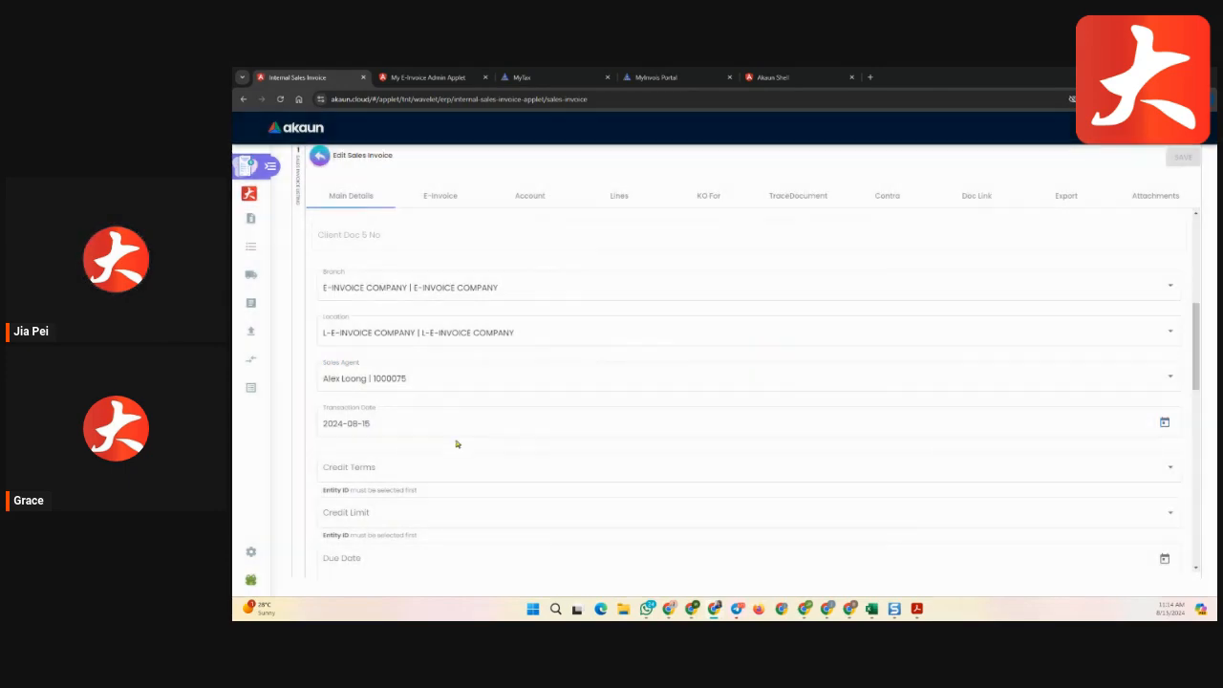
{"action": "scroll", "coordinate": [453, 436], "scroll_direction": "down", "scroll_amount": 1}
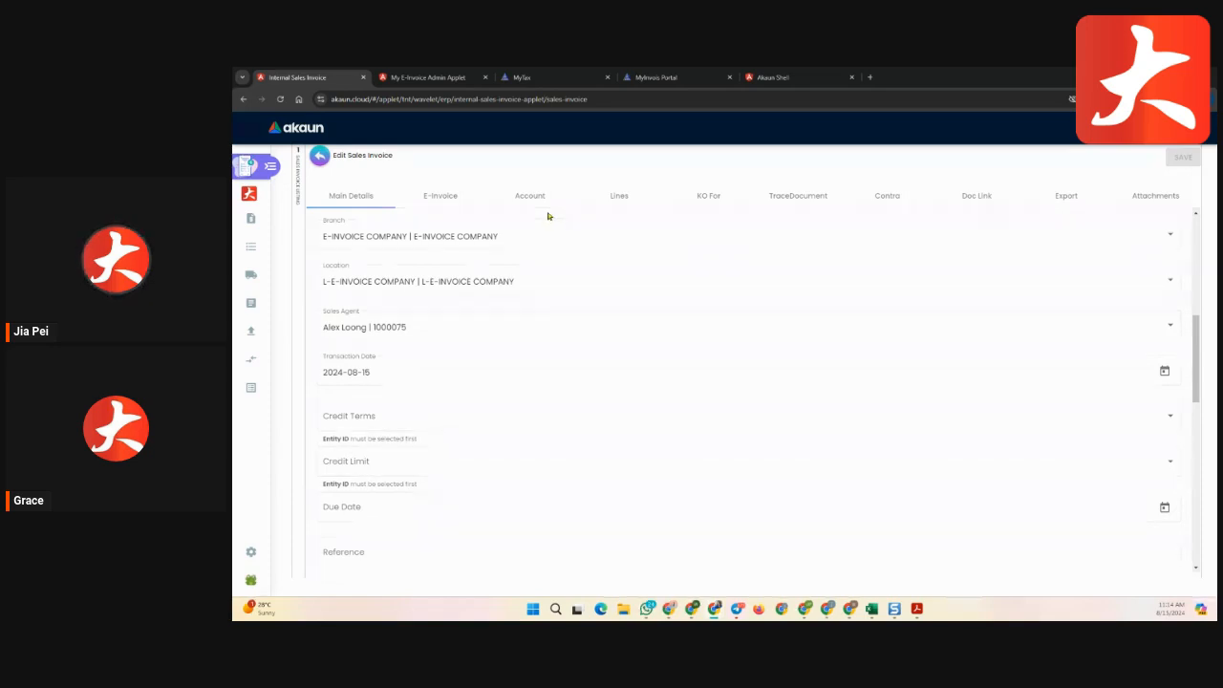
{"action": "scroll", "coordinate": [514, 472], "scroll_direction": "down", "scroll_amount": 4}
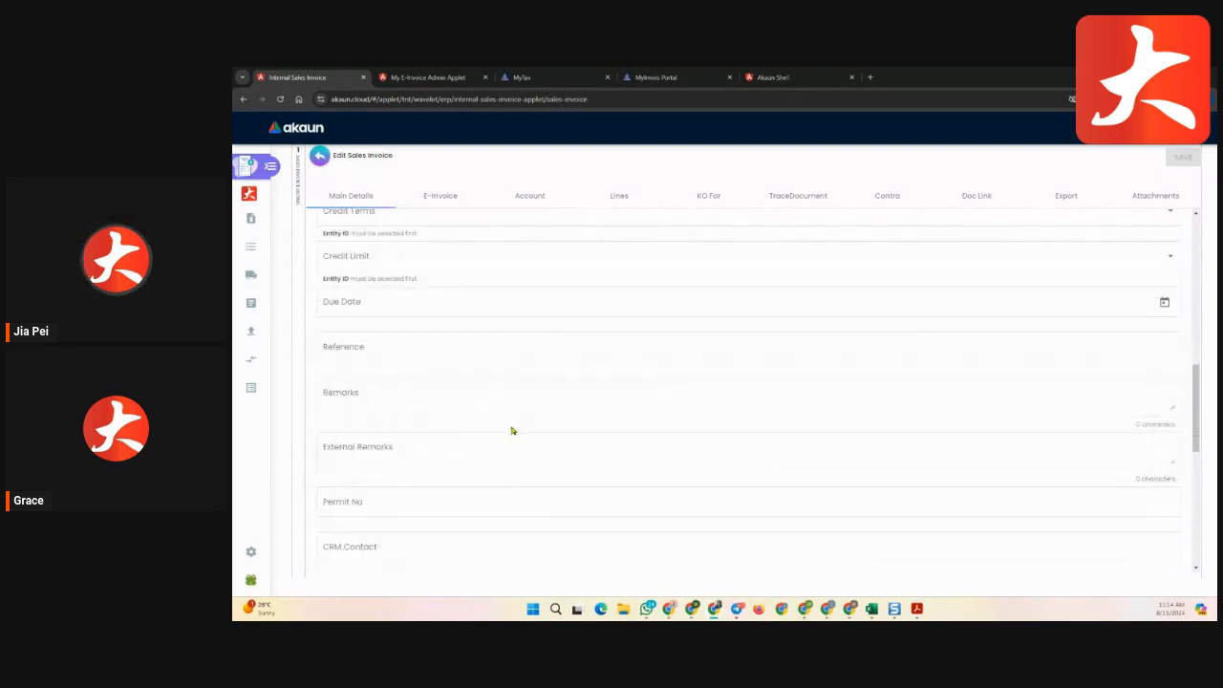
{"action": "scroll", "coordinate": [569, 387], "scroll_direction": "down", "scroll_amount": 1}
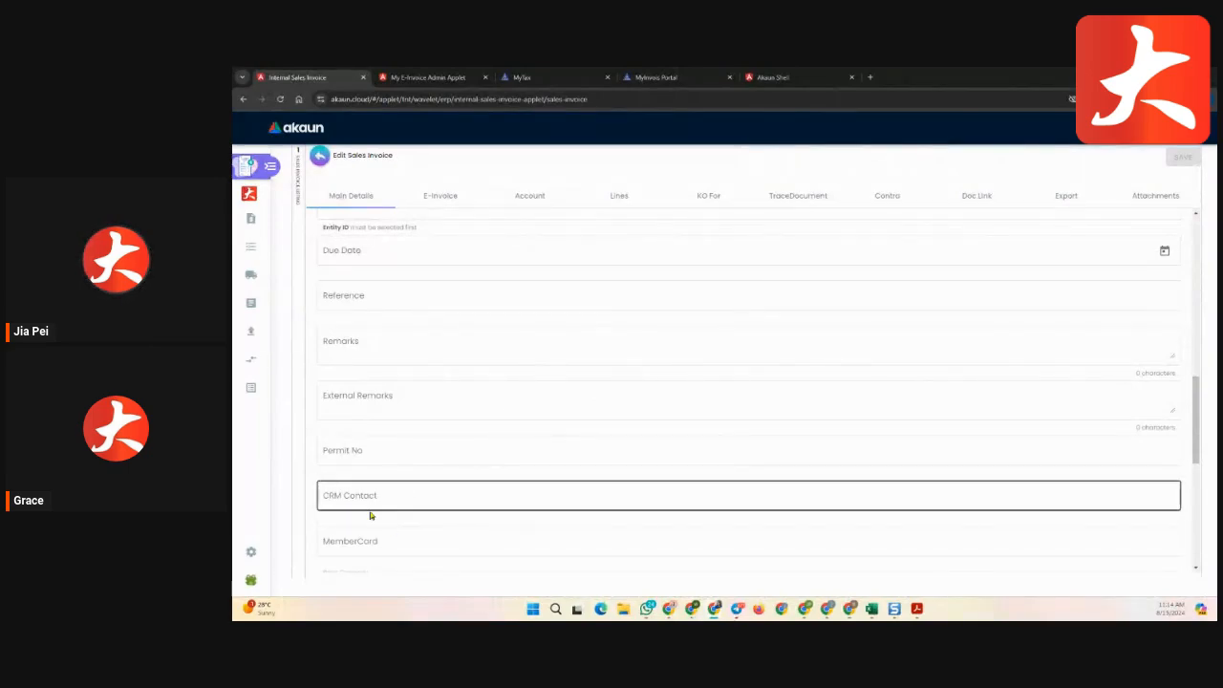
{"action": "scroll", "coordinate": [371, 516], "scroll_direction": "down", "scroll_amount": 5}
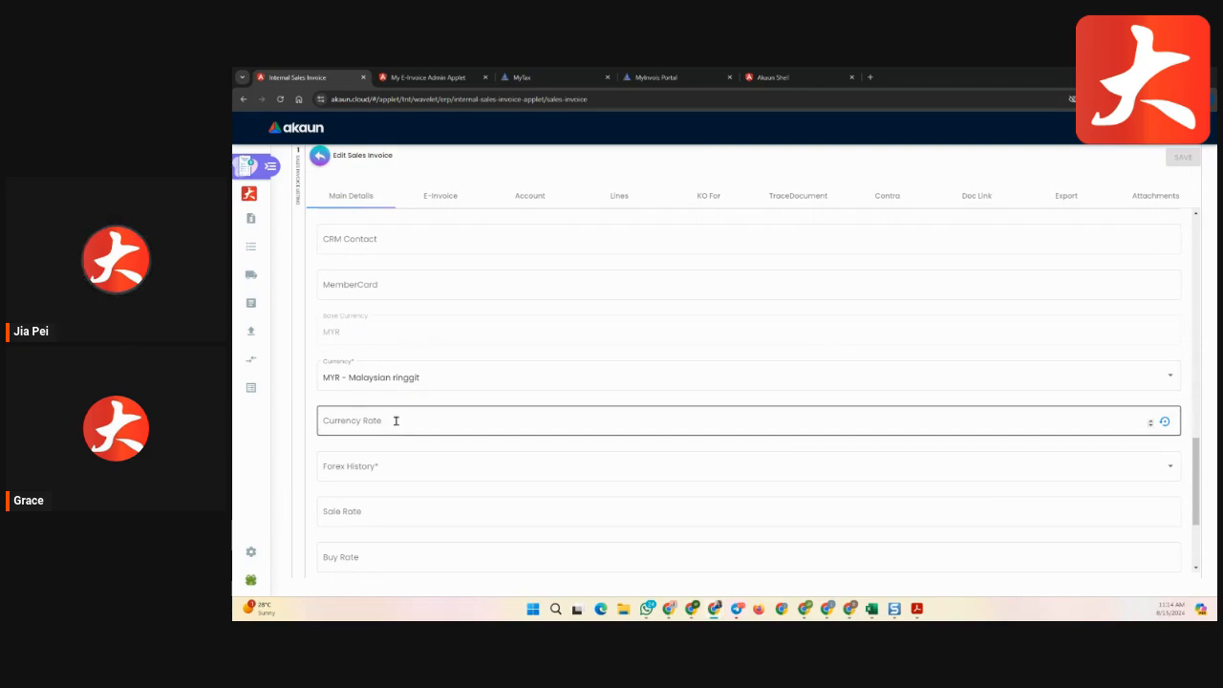
Browse the Forex History options for the invoice and close the list without choosing one.
{"action": "scroll", "coordinate": [440, 441], "scroll_direction": "down", "scroll_amount": 1}
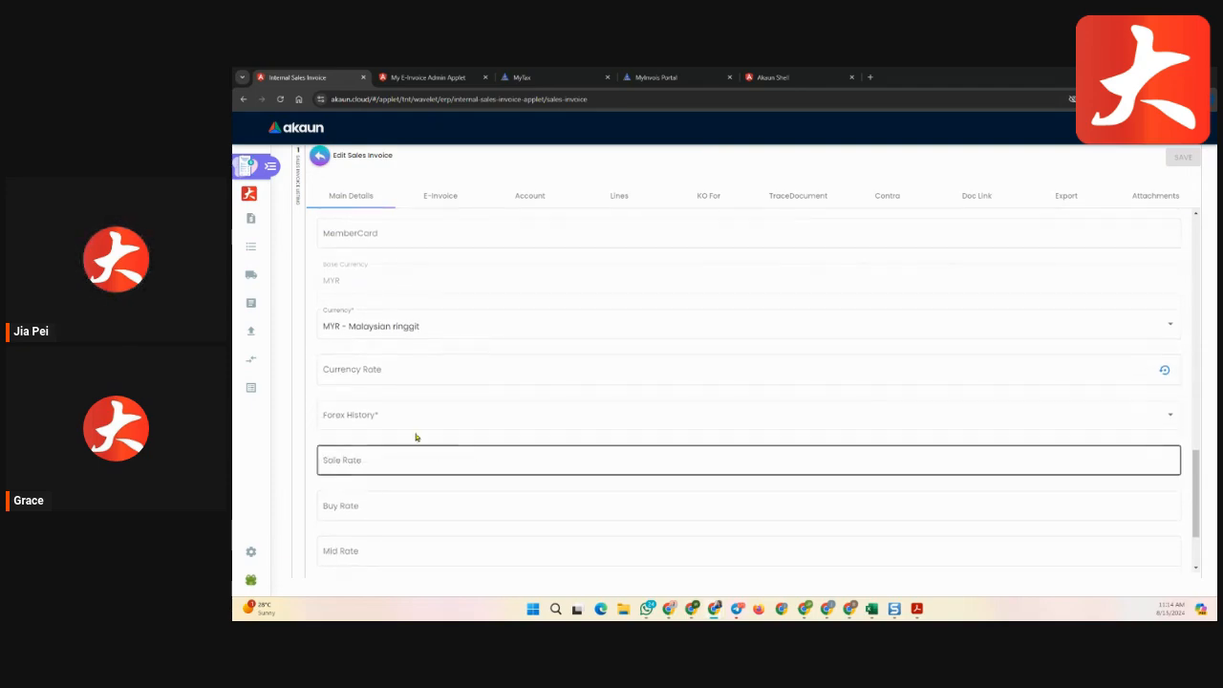
{"action": "left_click", "coordinate": [363, 421]}
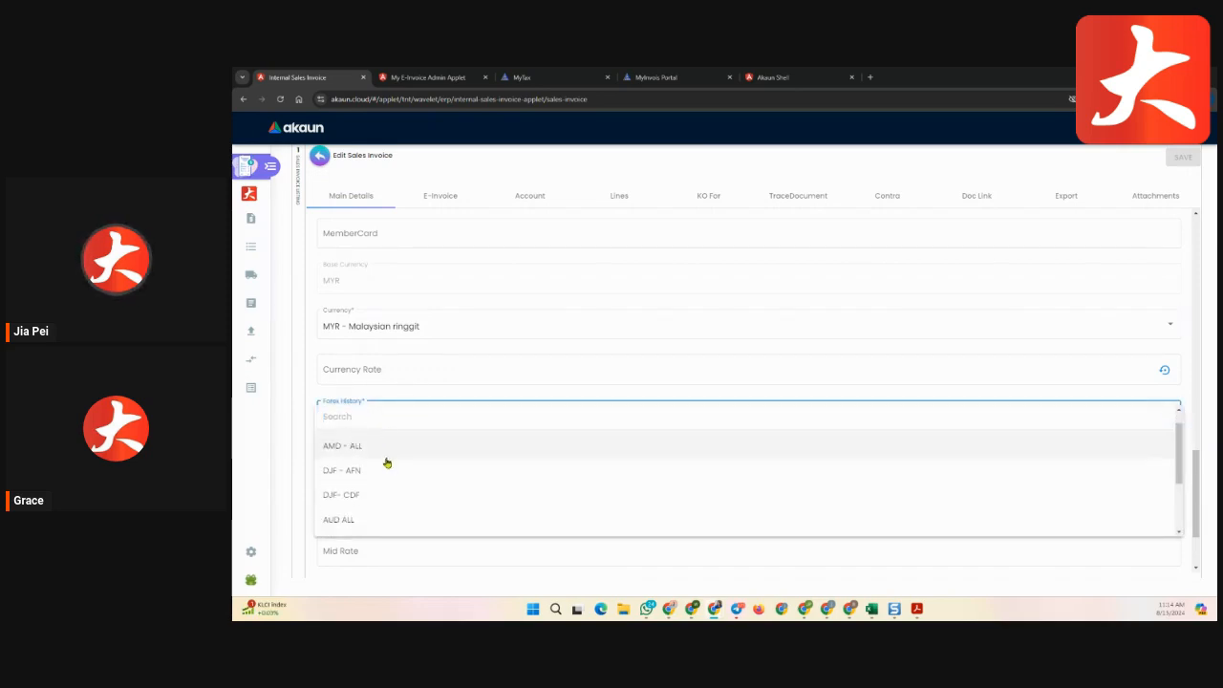
{"action": "scroll", "coordinate": [390, 469], "scroll_direction": "down", "scroll_amount": 5}
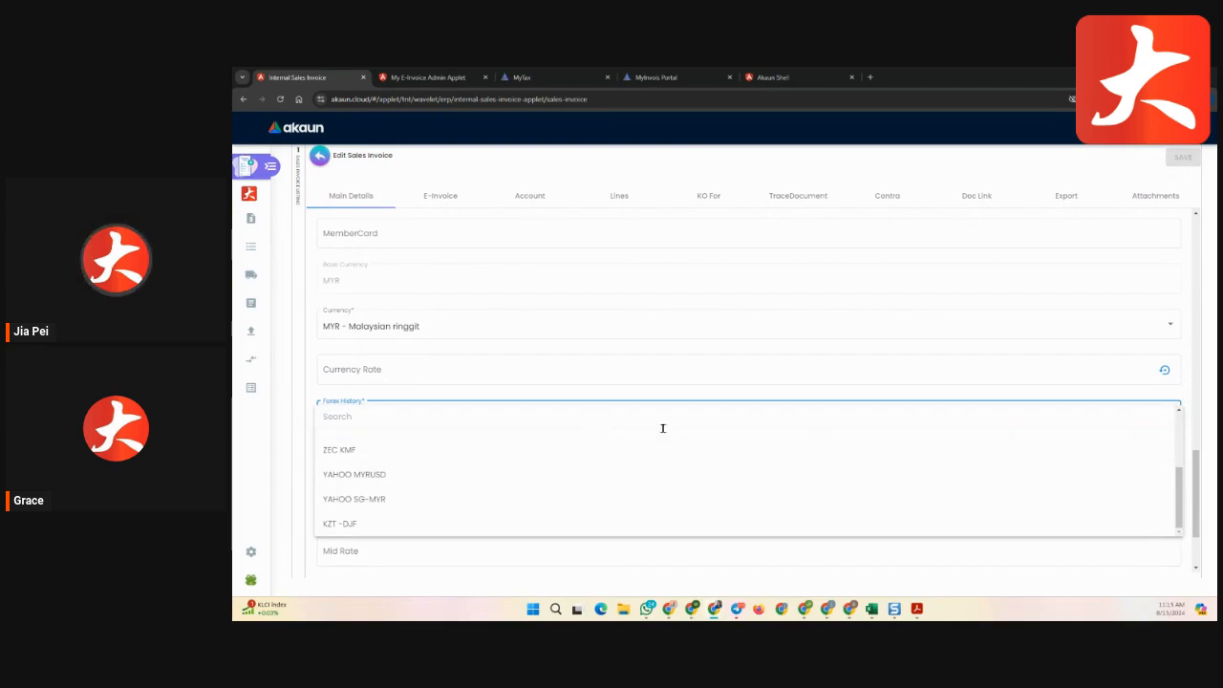
{"action": "left_click", "coordinate": [1177, 400]}
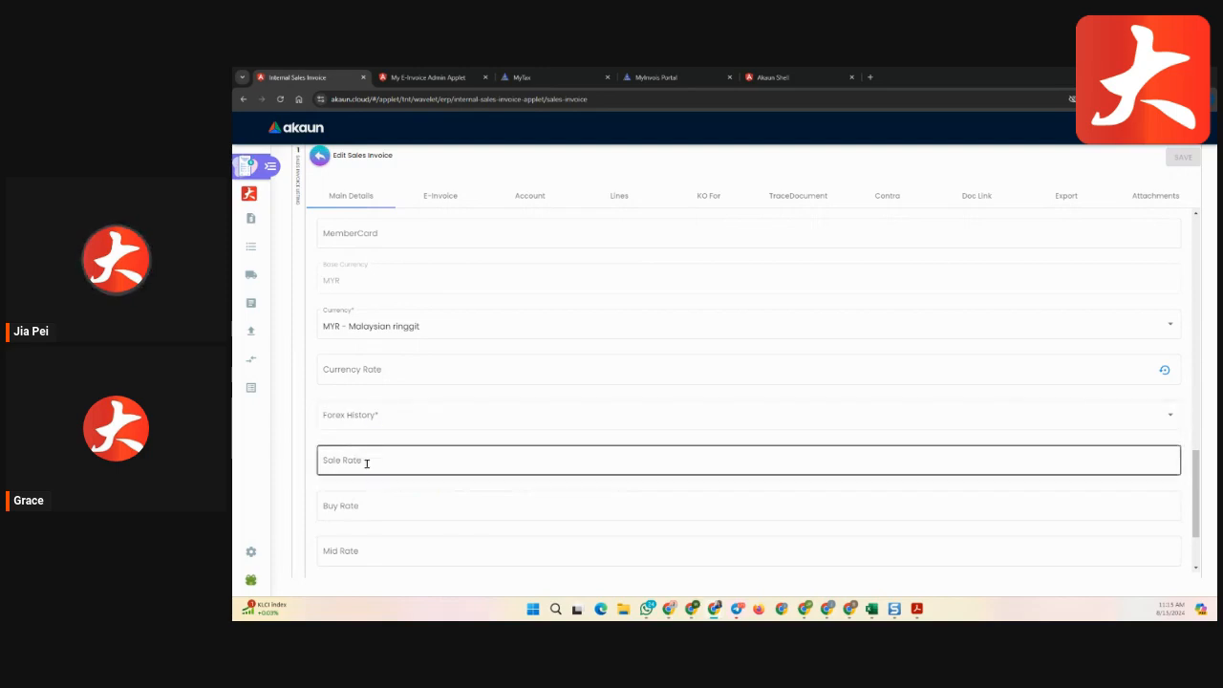
Select Corporate as the invoice's sales lead.
{"action": "scroll", "coordinate": [450, 478], "scroll_direction": "down", "scroll_amount": 2}
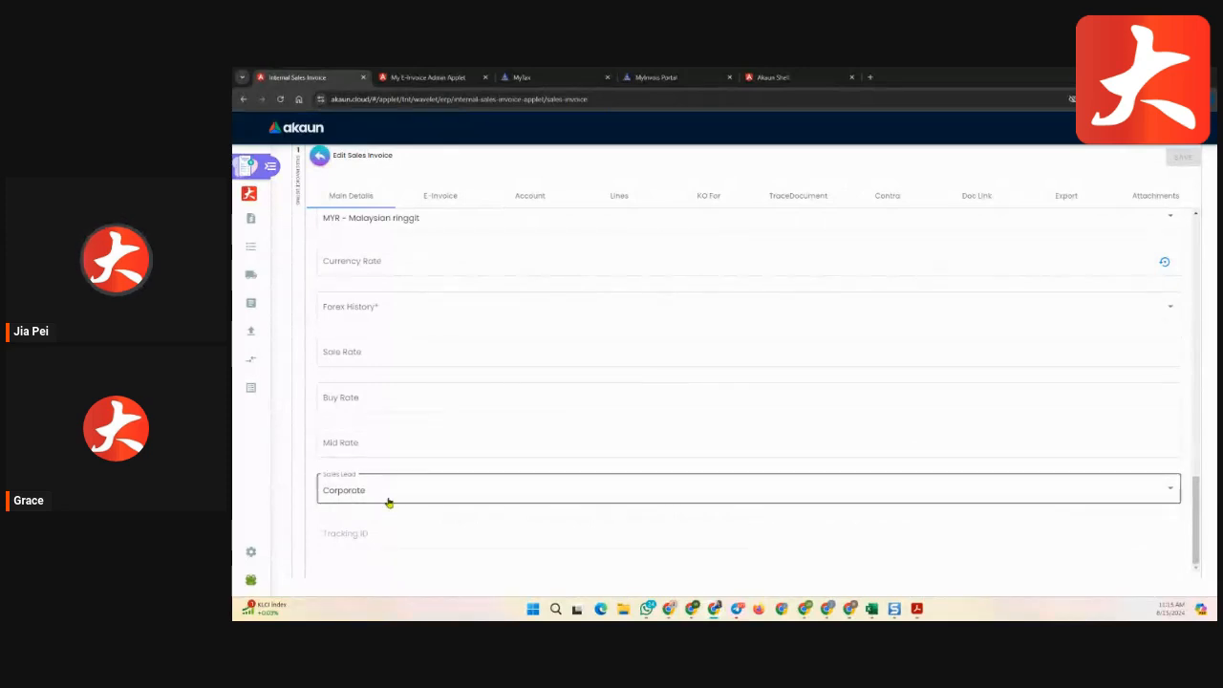
{"action": "left_click", "coordinate": [389, 499]}
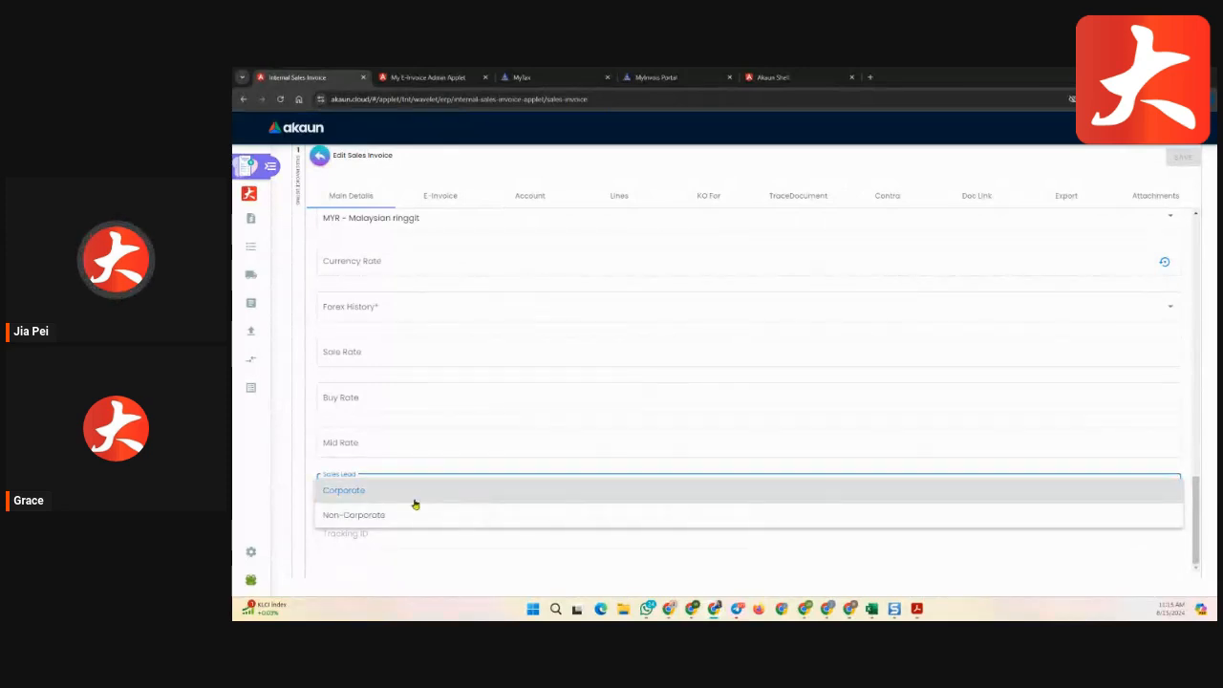
{"action": "left_click", "coordinate": [418, 493]}
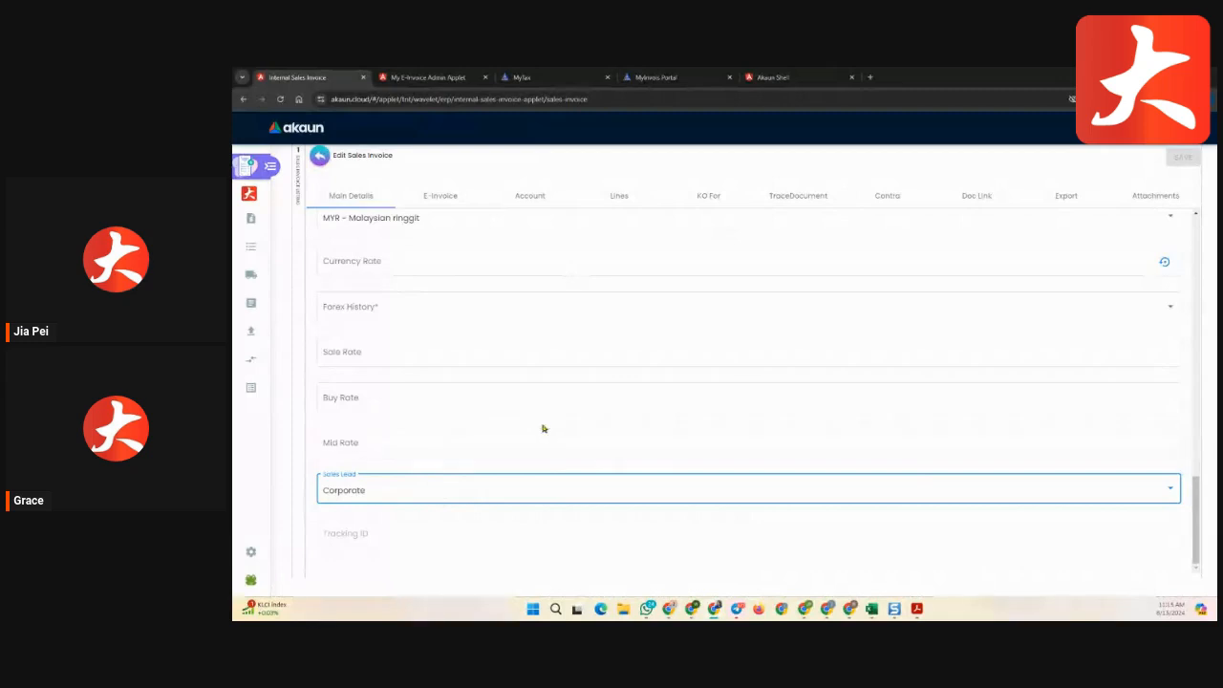
Review the branch, location, sales agent and transaction date in the main details once more.
{"action": "scroll", "coordinate": [540, 424], "scroll_direction": "up", "scroll_amount": 5}
{"action": "scroll", "coordinate": [540, 418], "scroll_direction": "up", "scroll_amount": 10}
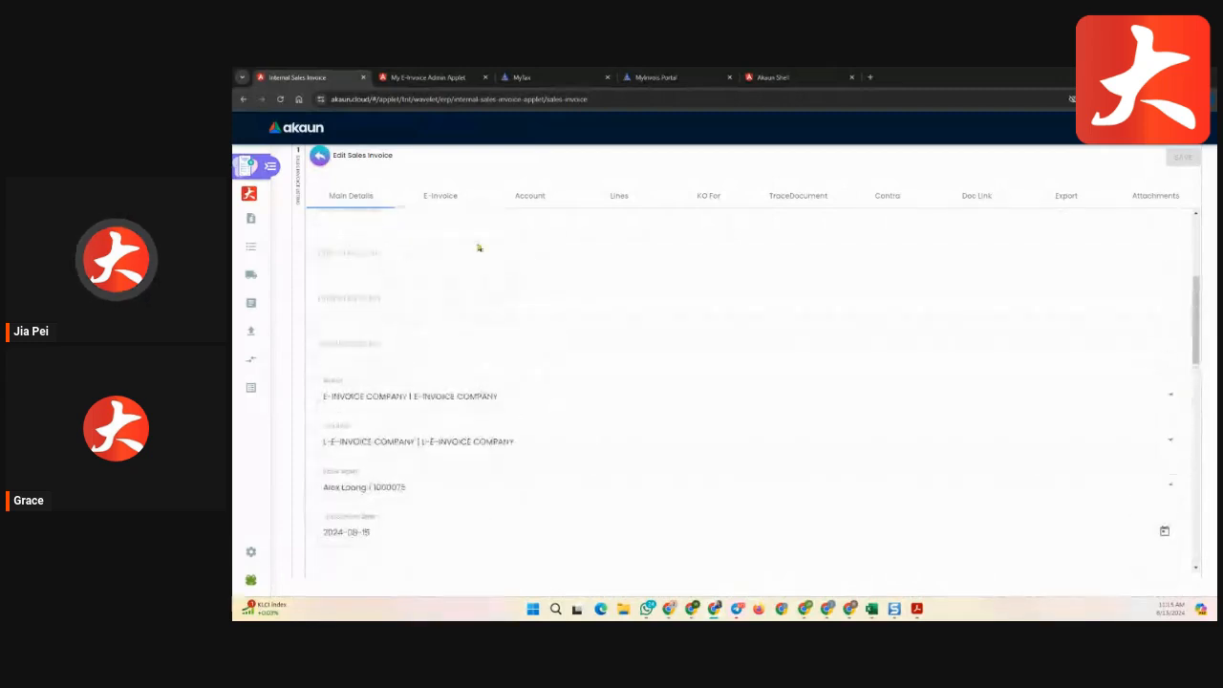
{"action": "scroll", "coordinate": [508, 436], "scroll_direction": "down", "scroll_amount": 2}
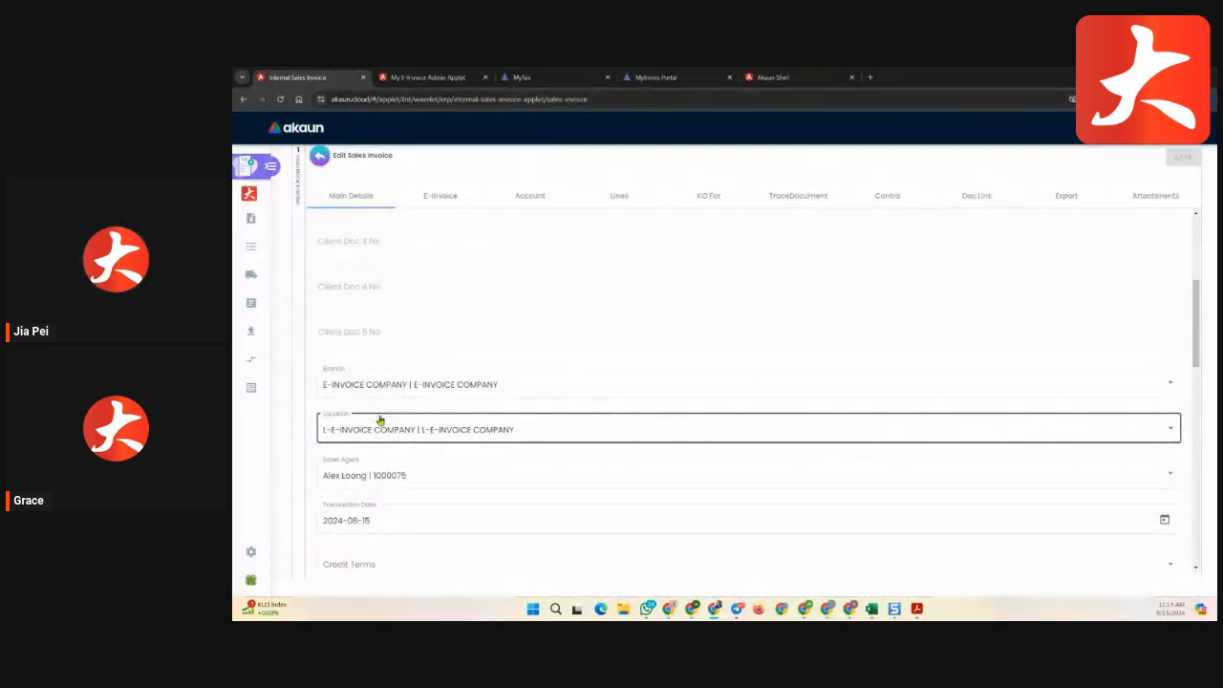
Search for the individual customer by name and assign that customer as the entity on the invoice's account details.
{"action": "left_click", "coordinate": [532, 196]}
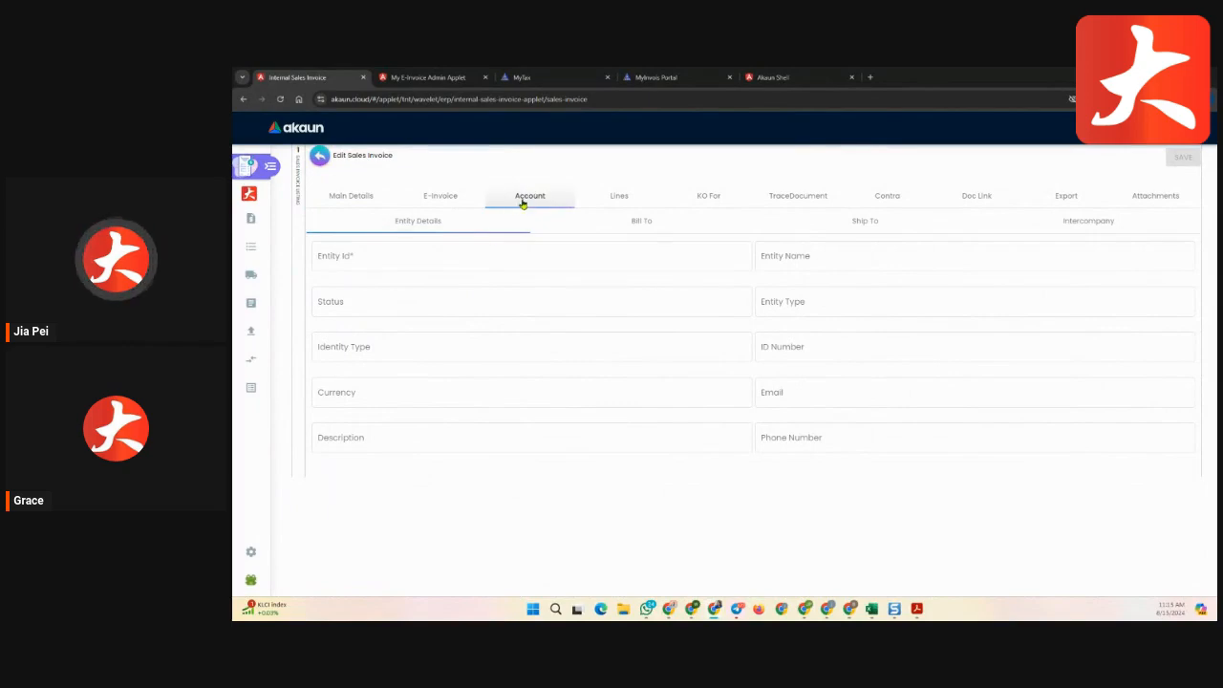
{"action": "left_click", "coordinate": [353, 256]}
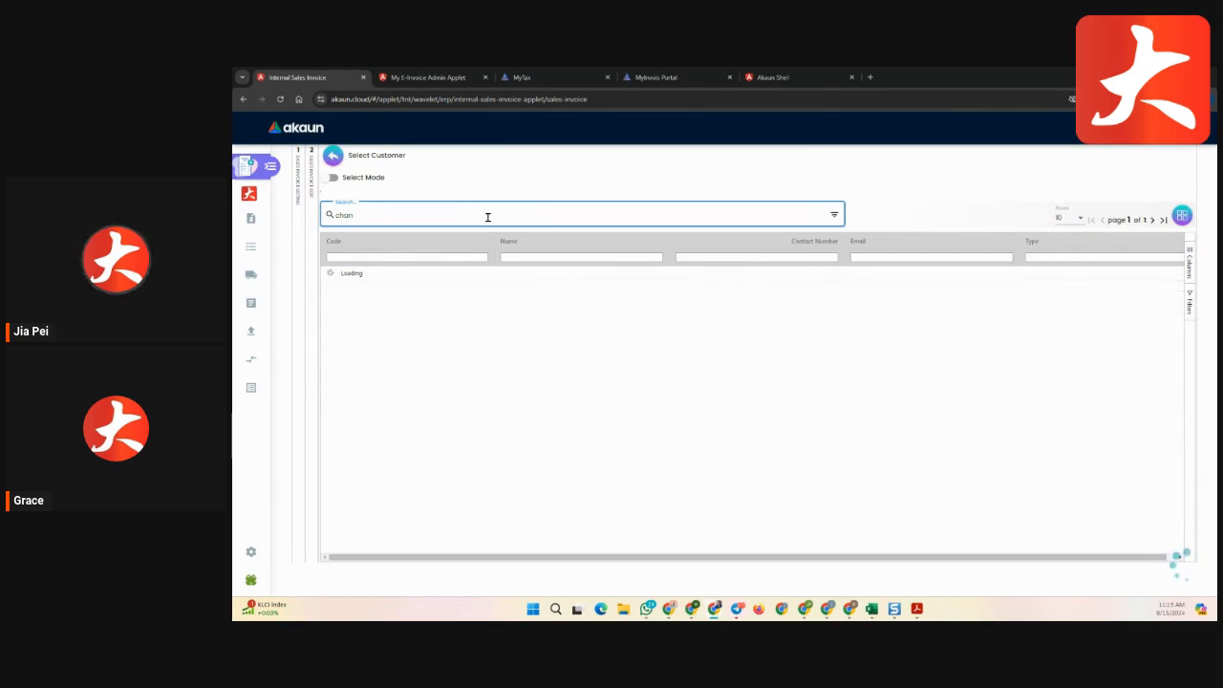
{"action": "left_click", "coordinate": [531, 291]}
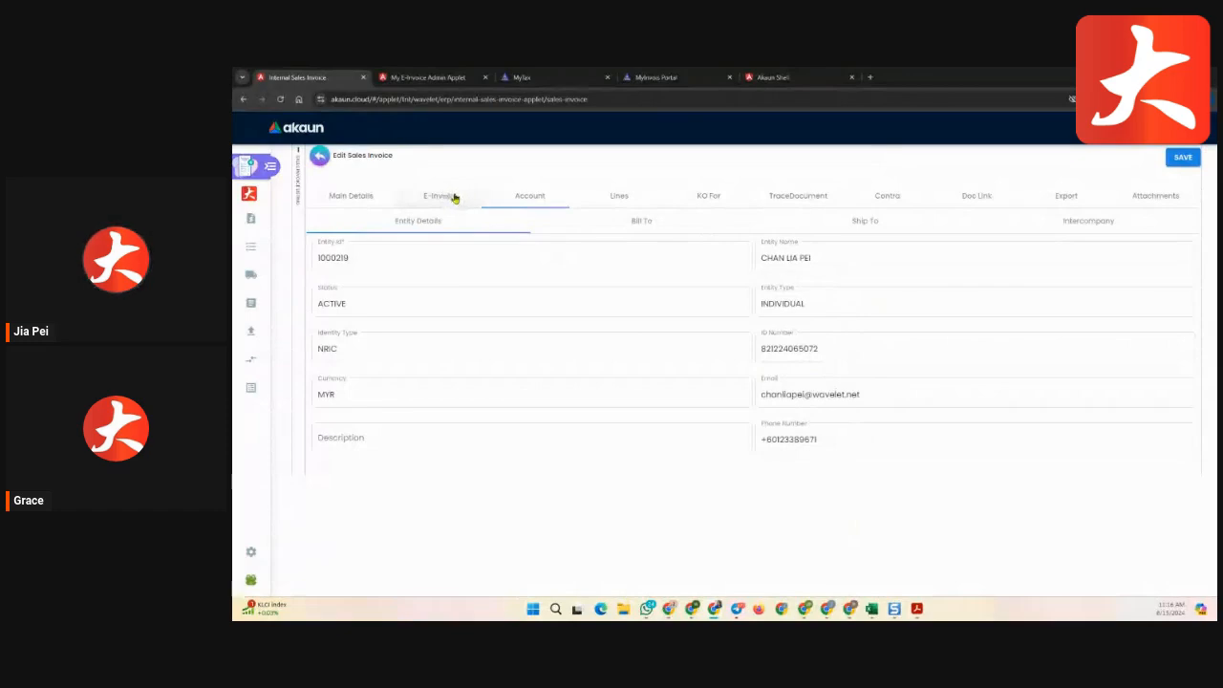
Review the customer's billing and shipping details, and select the customer's listed address as the invoice's billing address.
{"action": "left_click", "coordinate": [647, 224]}
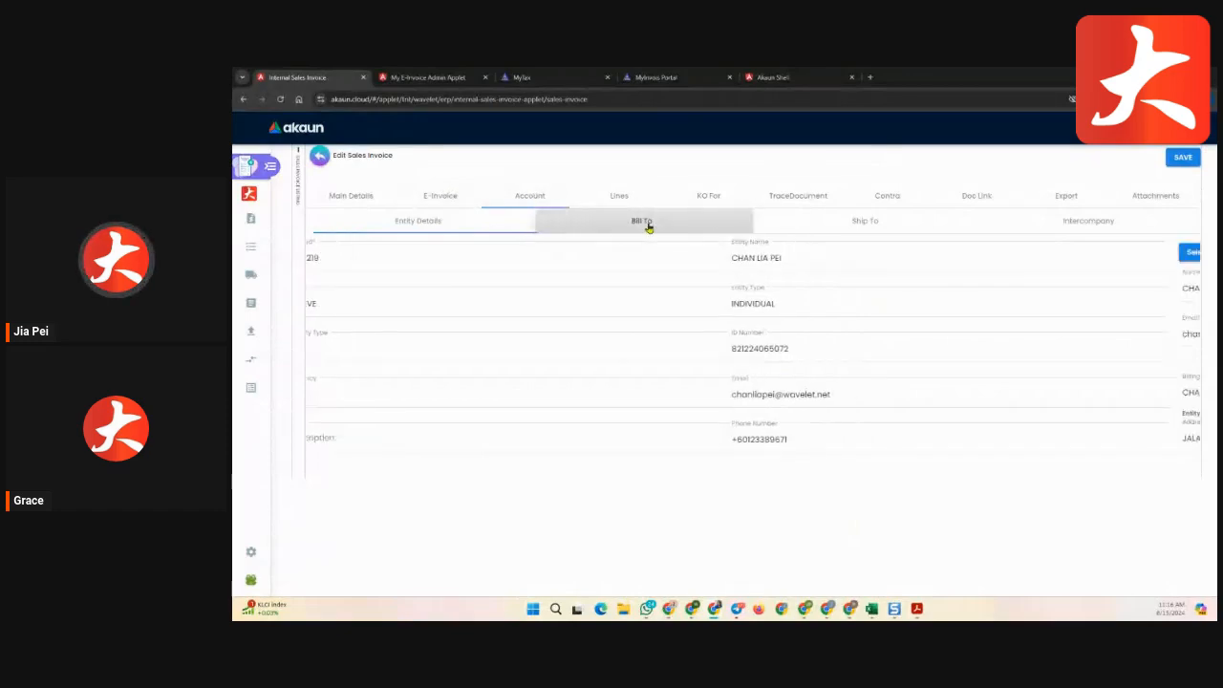
{"action": "left_click", "coordinate": [884, 231]}
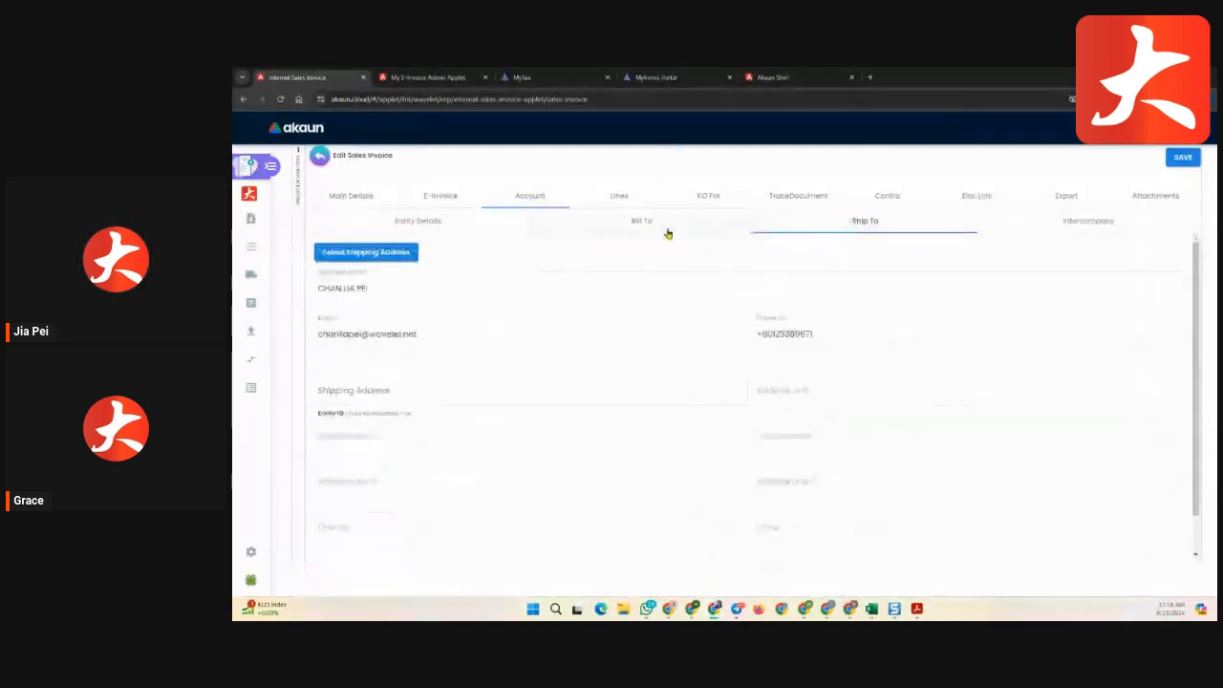
{"action": "left_click", "coordinate": [626, 231]}
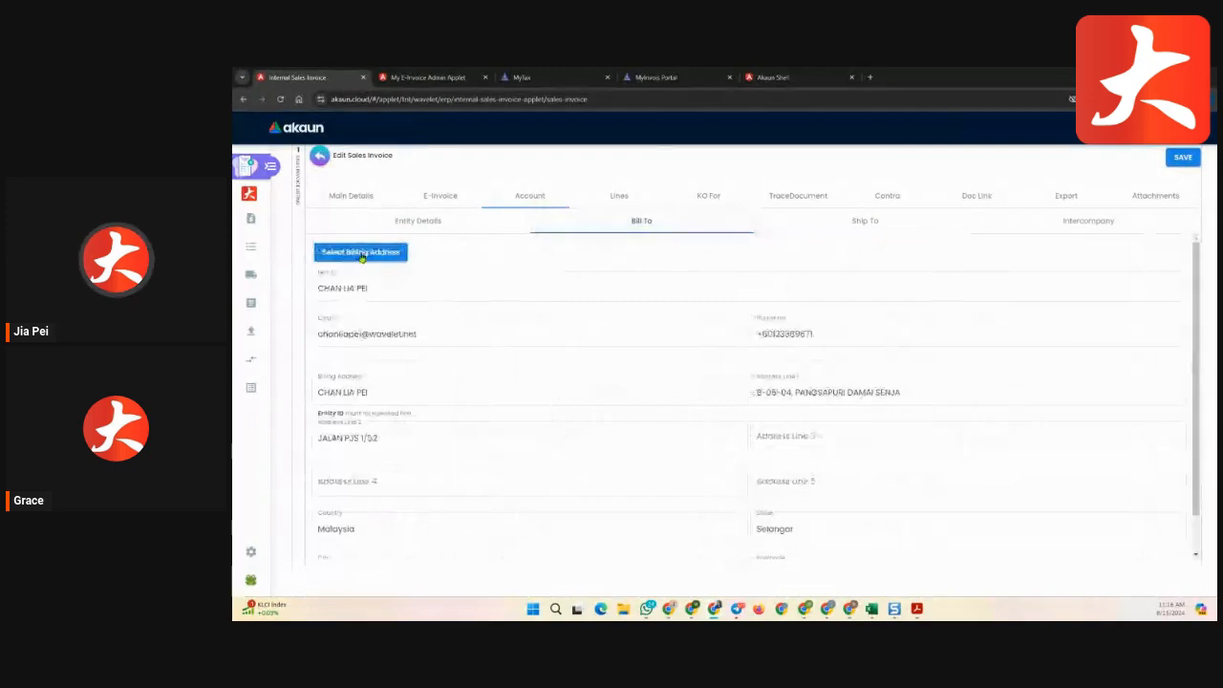
{"action": "left_click", "coordinate": [361, 254]}
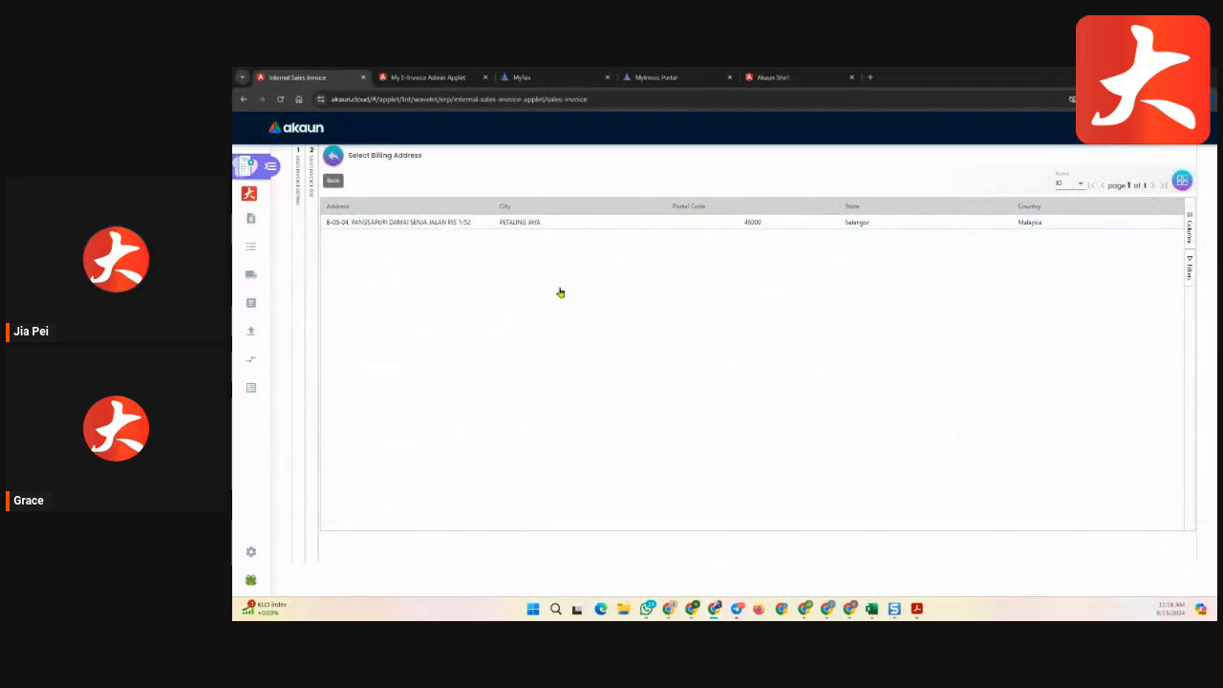
{"action": "left_click", "coordinate": [563, 222]}
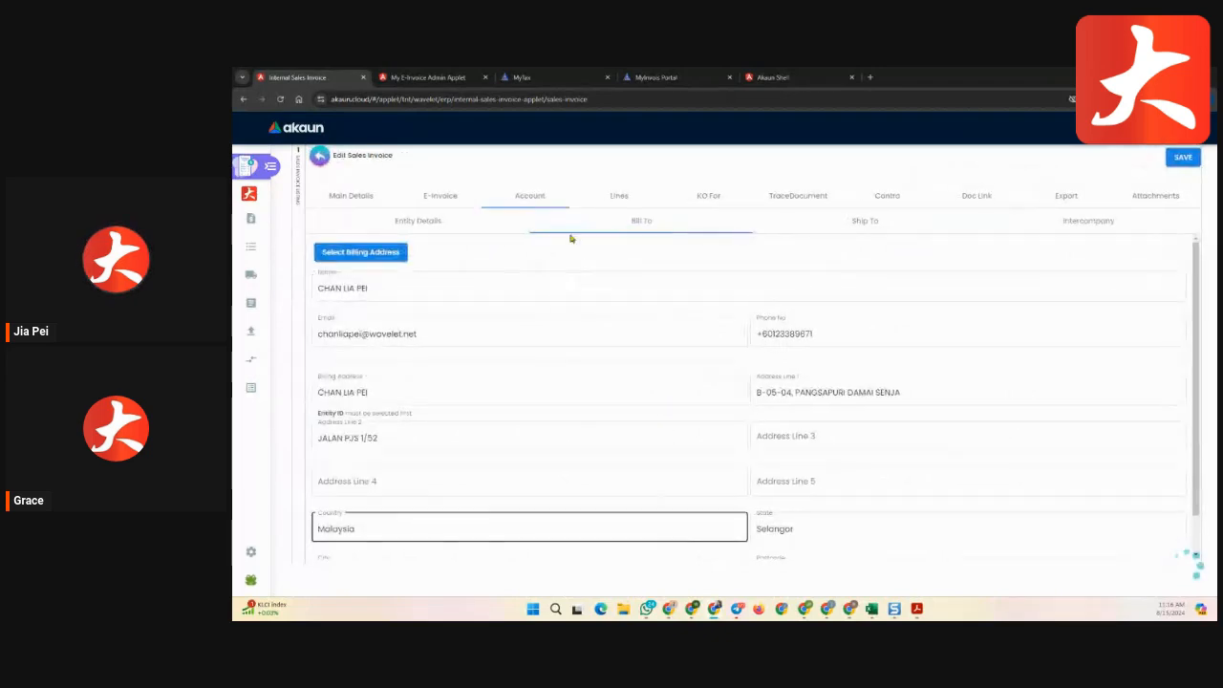
Start a new invoice line, search the items for "e-invoi" and choose E-Invoice Item 1.
{"action": "left_click", "coordinate": [621, 197]}
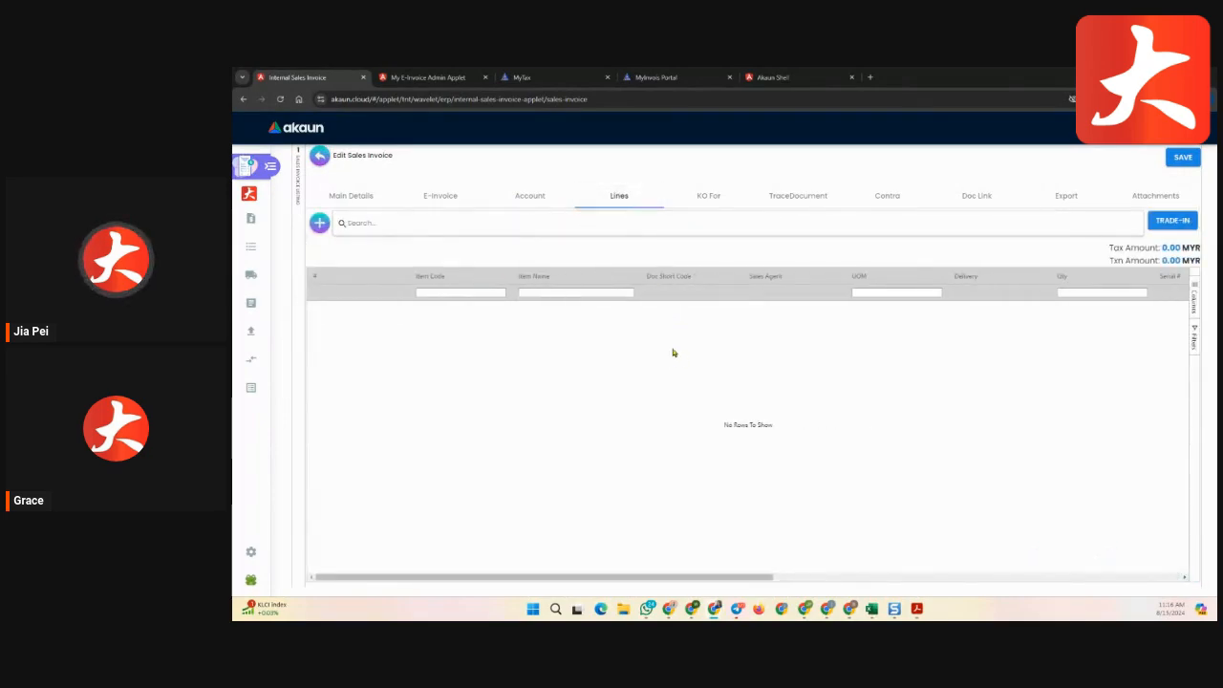
{"action": "left_click", "coordinate": [320, 223]}
{"action": "left_click", "coordinate": [464, 212]}
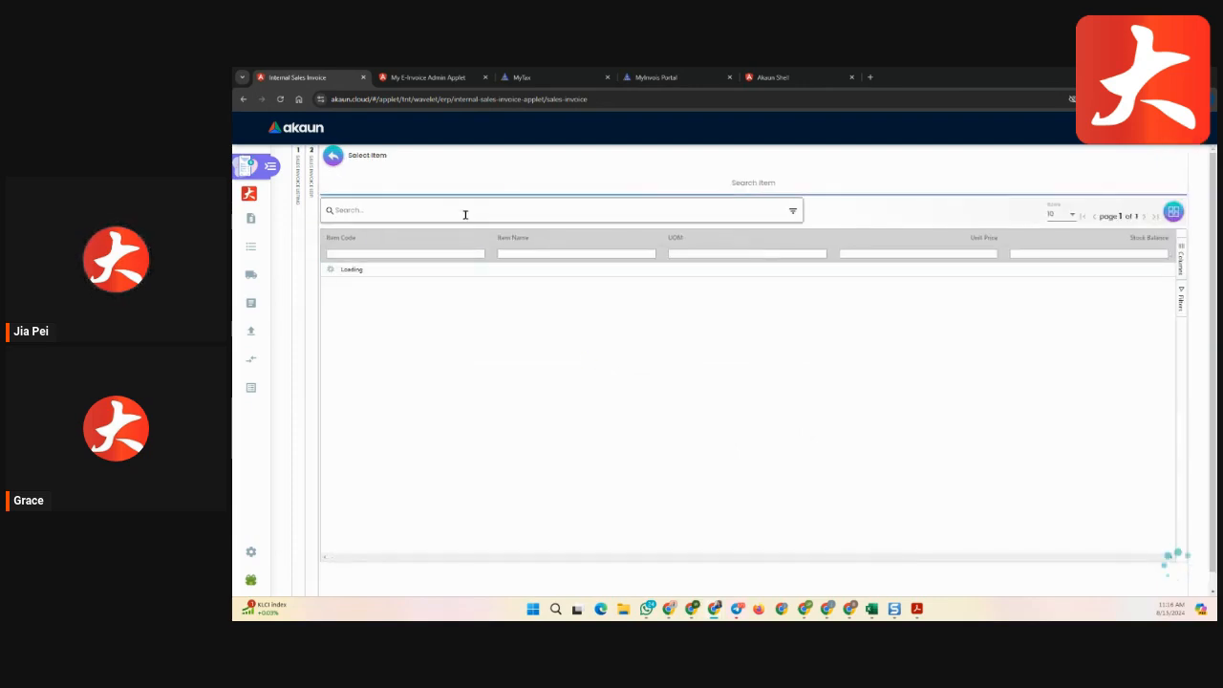
{"action": "type", "text": "a0"}
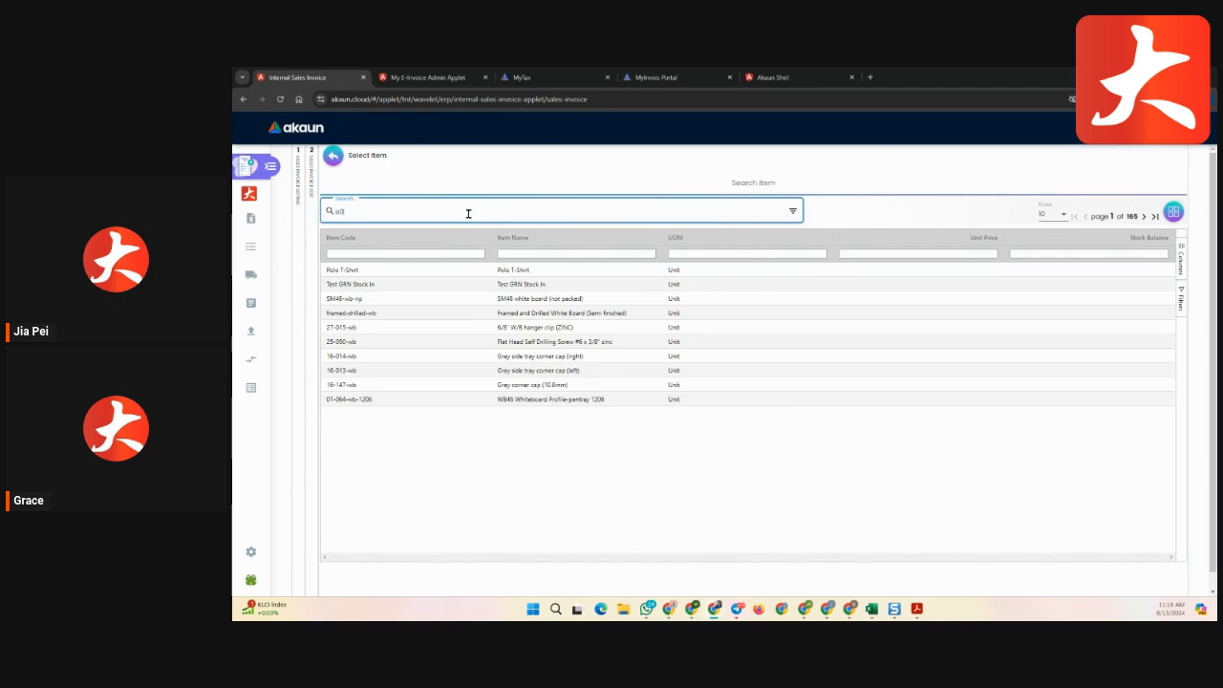
{"action": "type", "text": "invoi"}
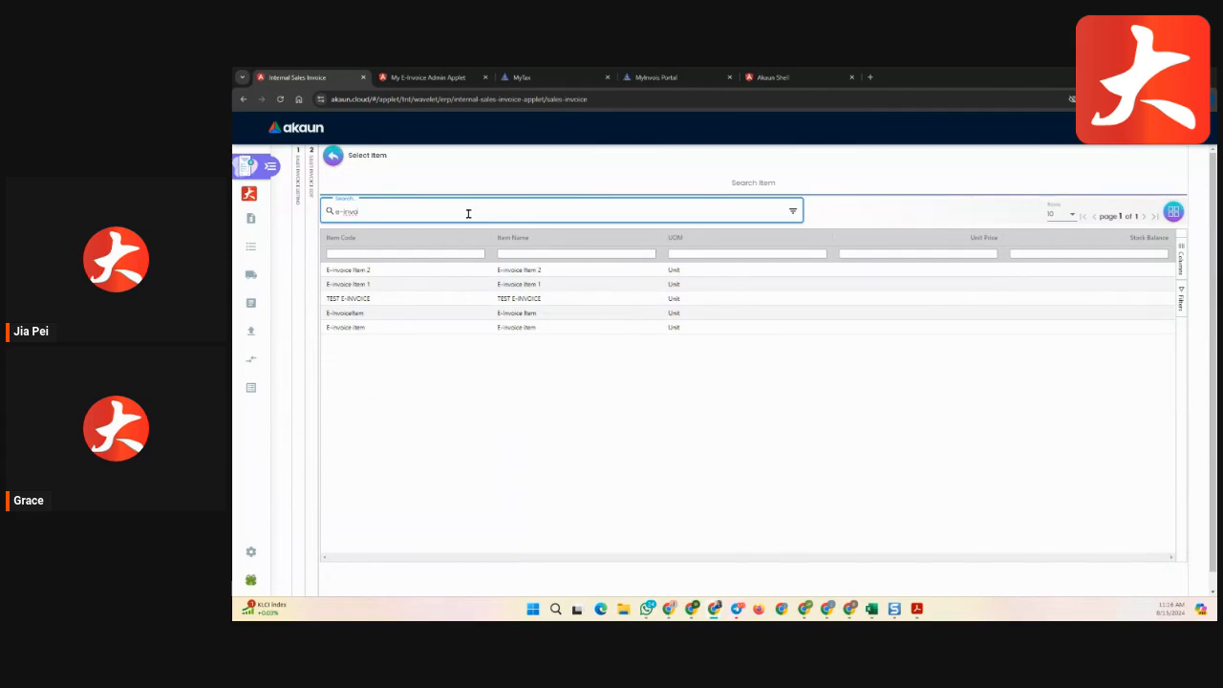
{"action": "left_click", "coordinate": [487, 297]}
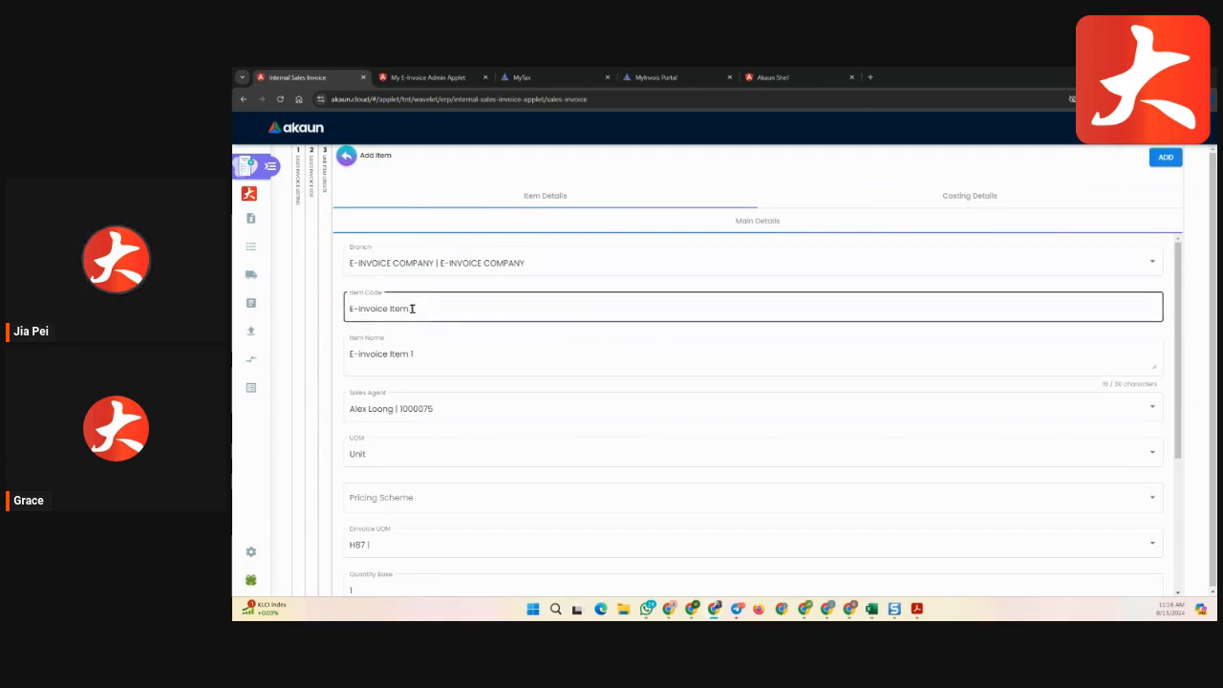
Keep the line's sales agent and the Unit UOM, and set its pricing scheme to 100 (EMP_LIST_PRICE).
{"action": "scroll", "coordinate": [478, 348], "scroll_direction": "down", "scroll_amount": 1}
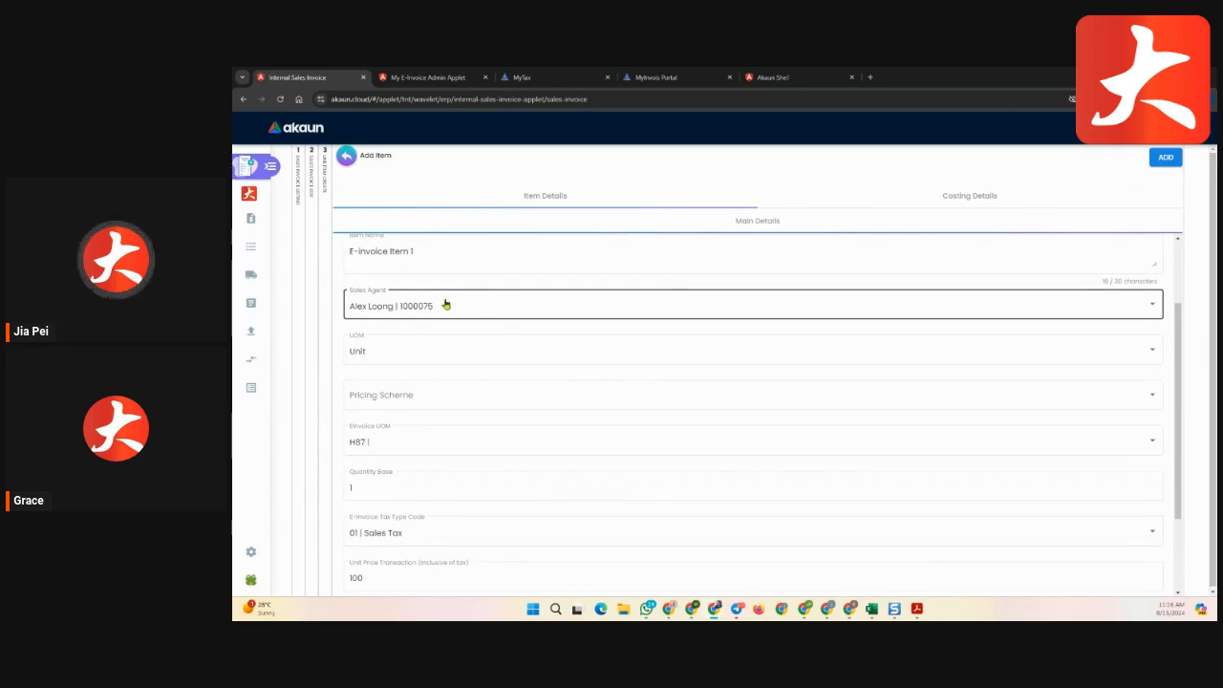
{"action": "left_click", "coordinate": [519, 309]}
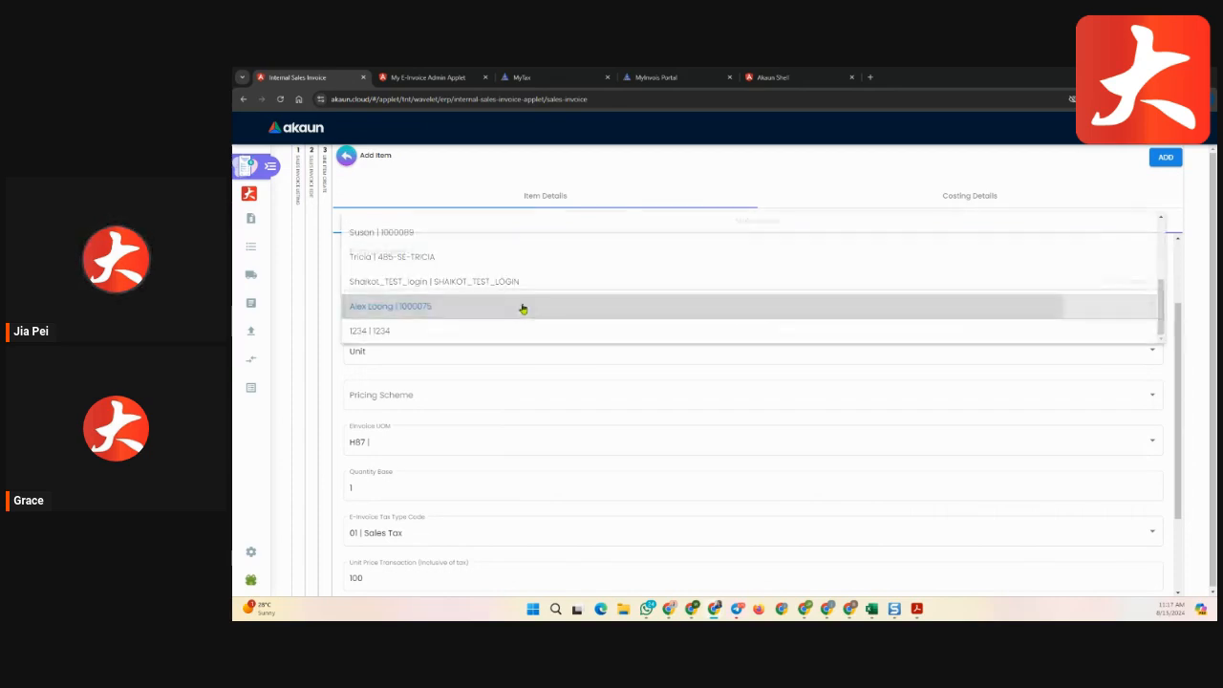
{"action": "left_click", "coordinate": [519, 309]}
{"action": "left_click", "coordinate": [398, 363]}
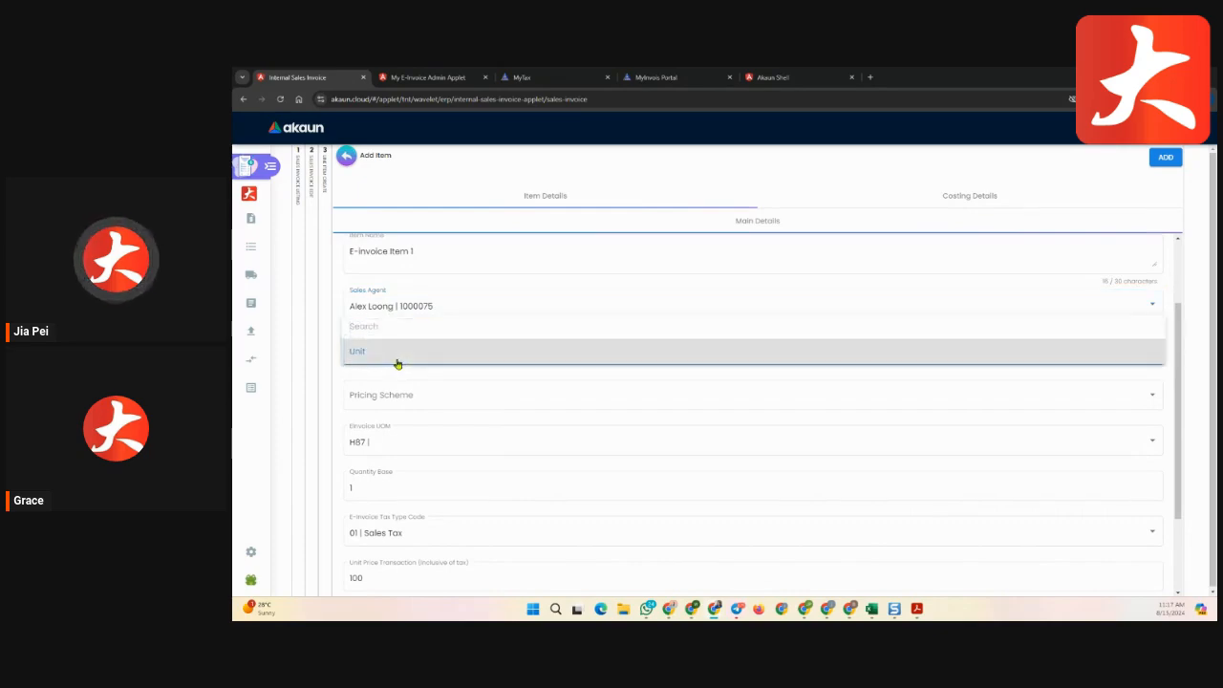
{"action": "left_click", "coordinate": [416, 351]}
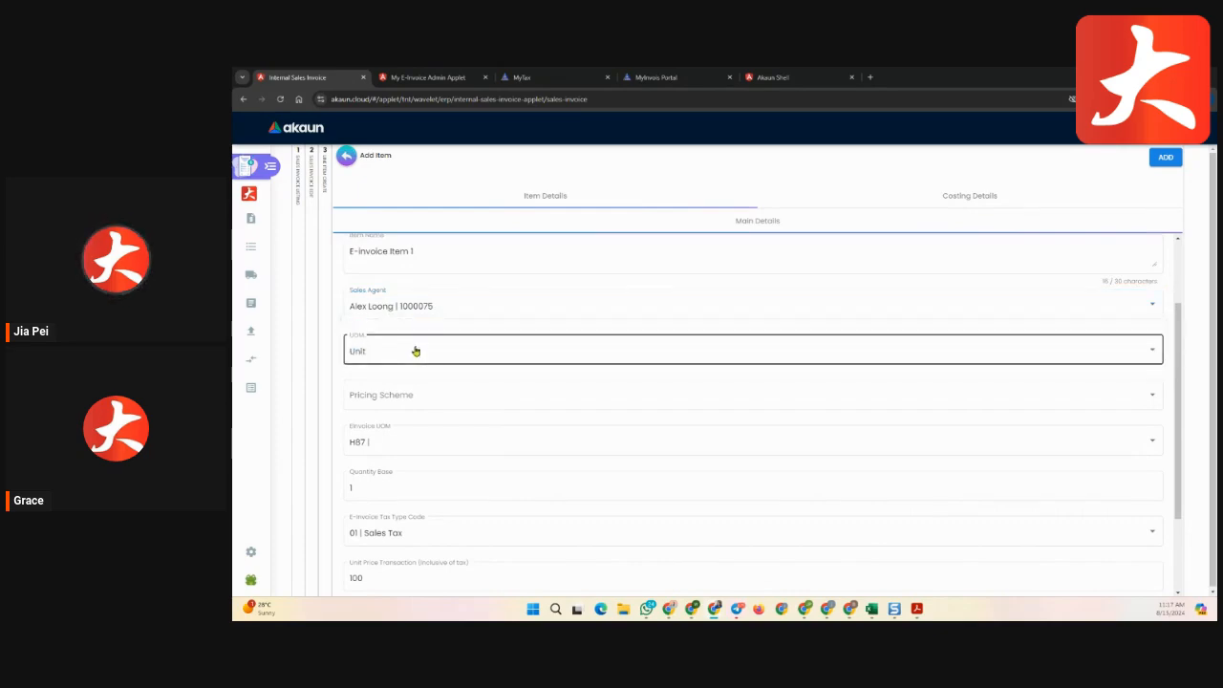
{"action": "left_click", "coordinate": [418, 395]}
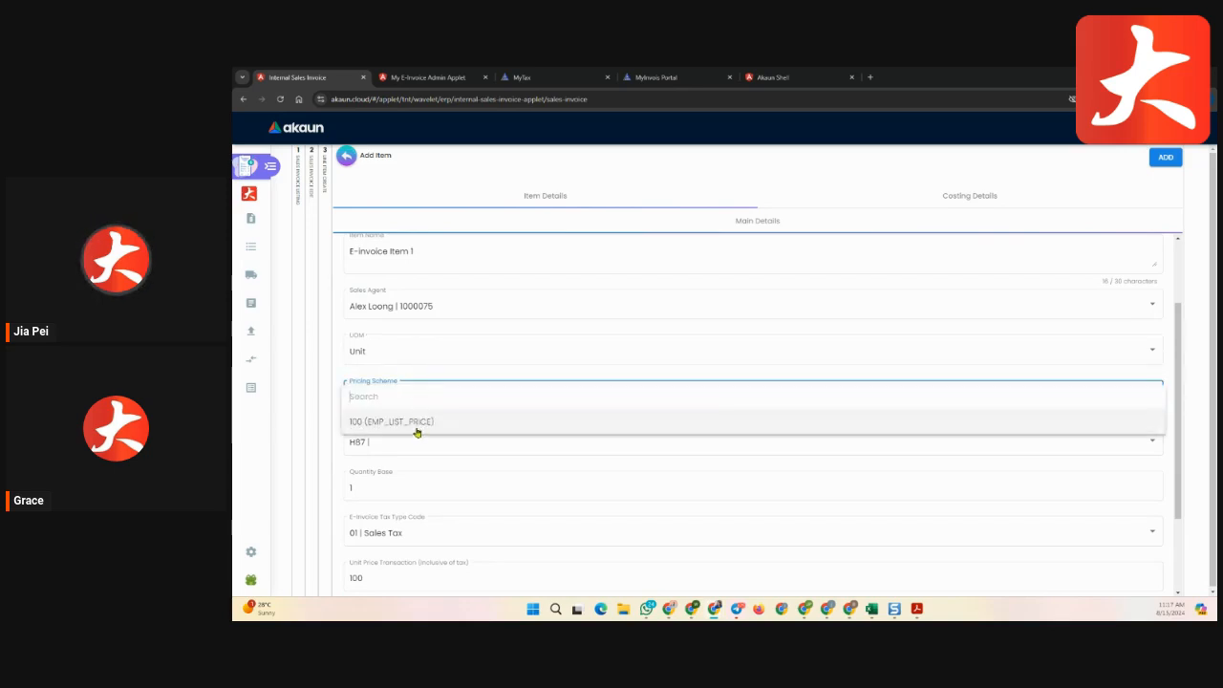
{"action": "left_click", "coordinate": [417, 425]}
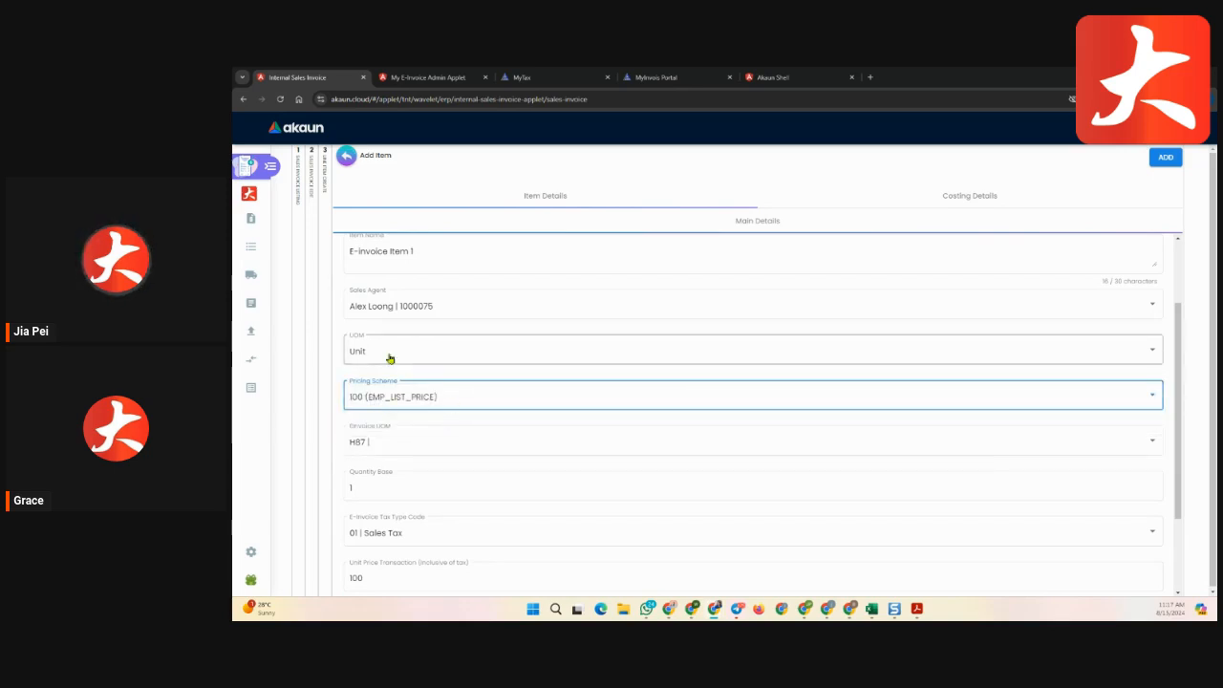
Set the line item's base quantity to 2.
{"action": "scroll", "coordinate": [473, 401], "scroll_direction": "down", "scroll_amount": 1}
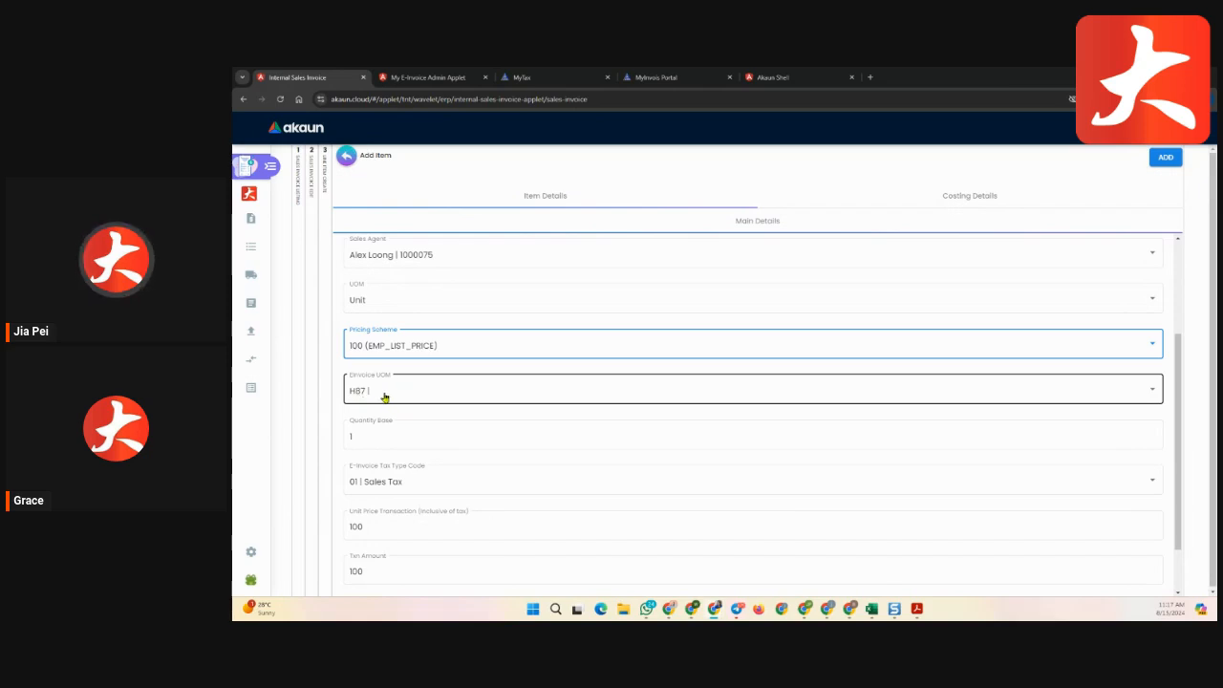
{"action": "scroll", "coordinate": [437, 429], "scroll_direction": "down", "scroll_amount": 1}
{"action": "left_click", "coordinate": [378, 388]}
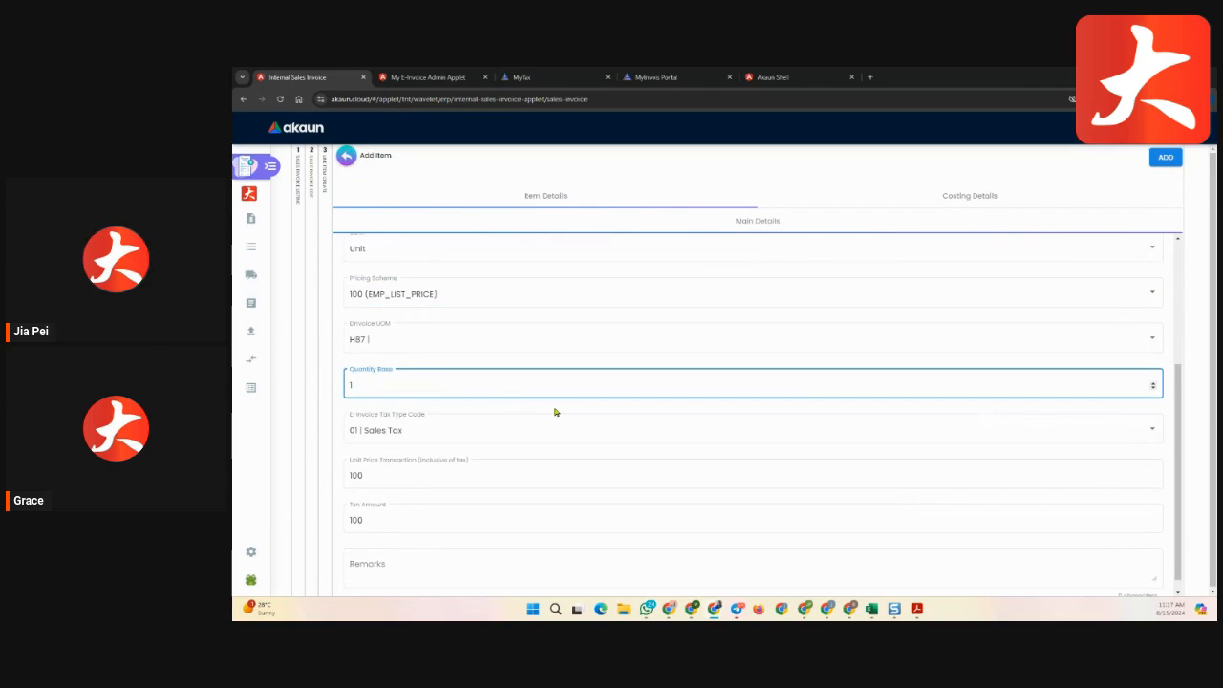
{"action": "key", "text": "BackSpace"}
{"action": "type", "text": "2"}
{"action": "left_click", "coordinate": [548, 405]}
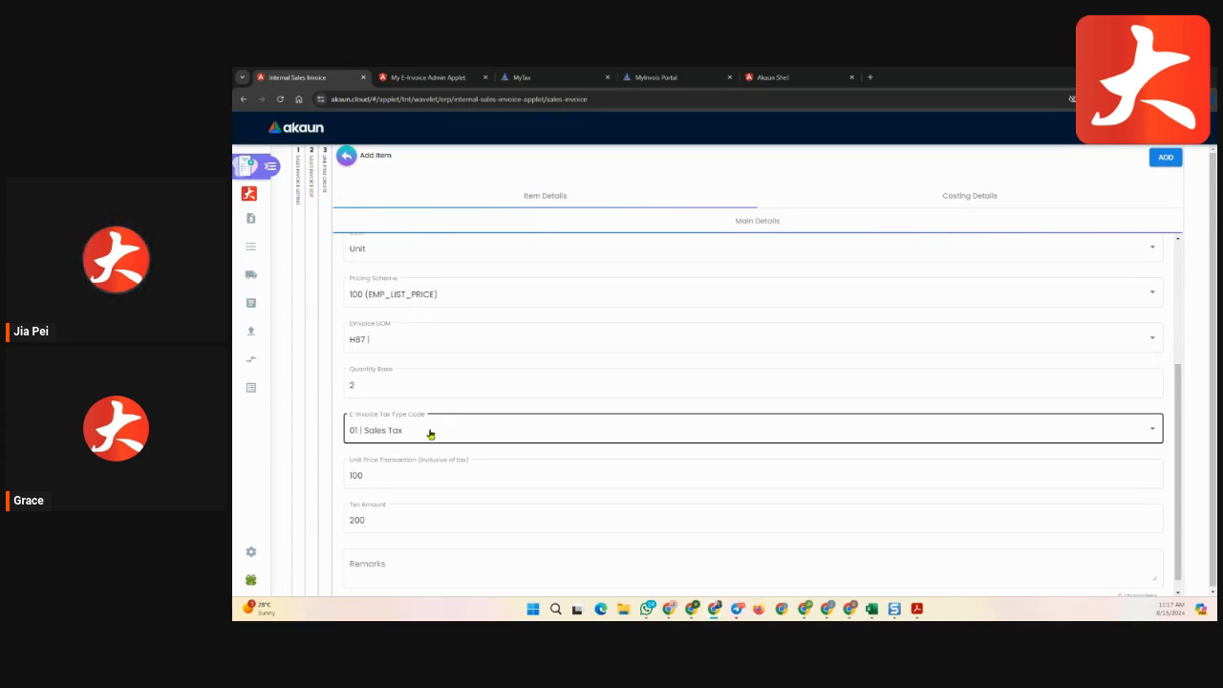
Keep 01 | Sales Tax as the e-invoice tax type, check the price, amount and remarks fields, and add the line to the invoice.
{"action": "left_click", "coordinate": [545, 436]}
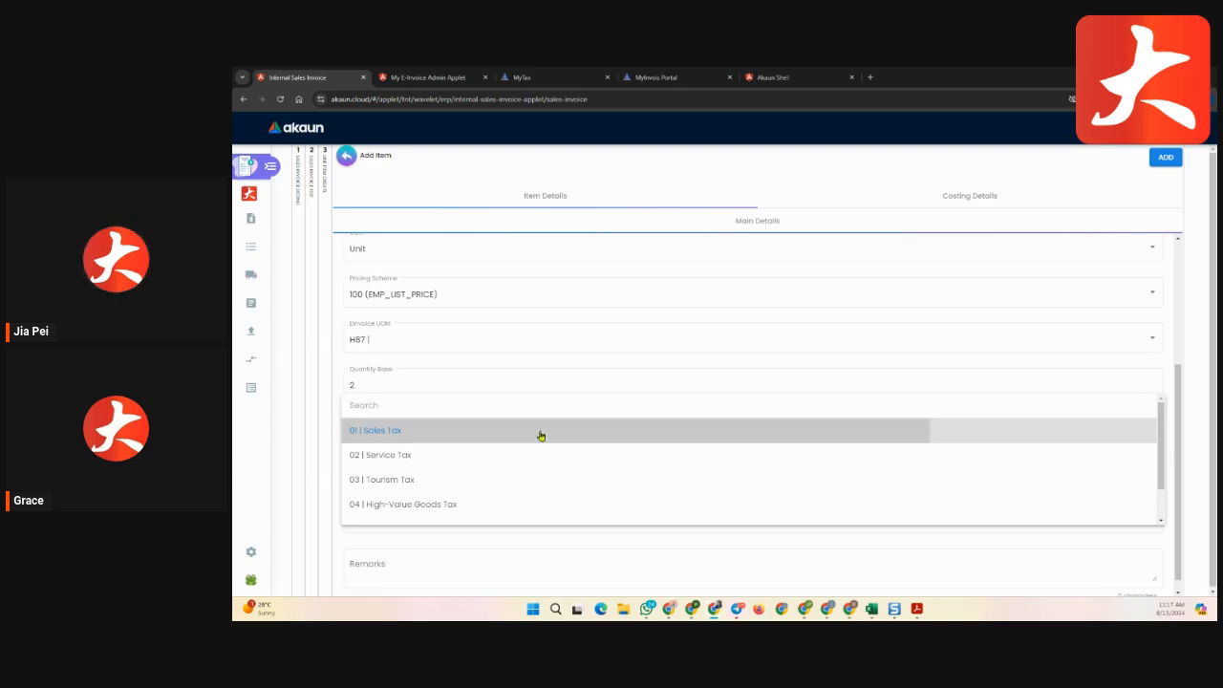
{"action": "left_click", "coordinate": [541, 434]}
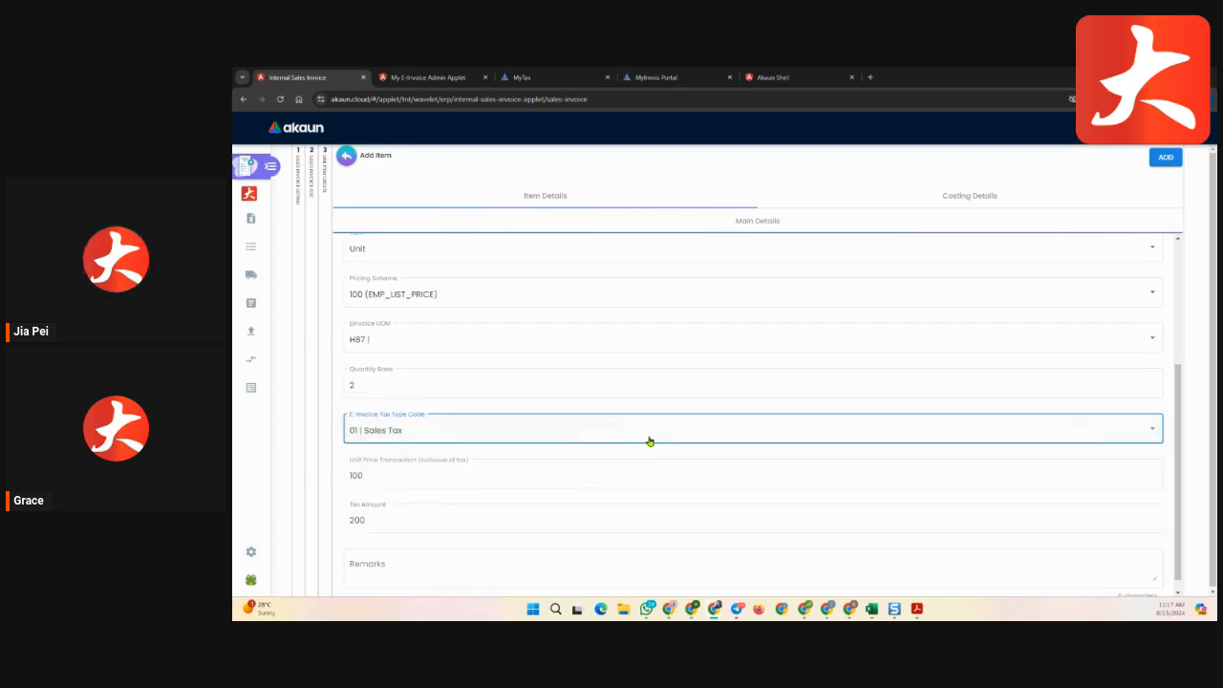
{"action": "left_click", "coordinate": [386, 470]}
{"action": "left_click_drag", "start_coordinate": [372, 505], "coordinate": [339, 507]}
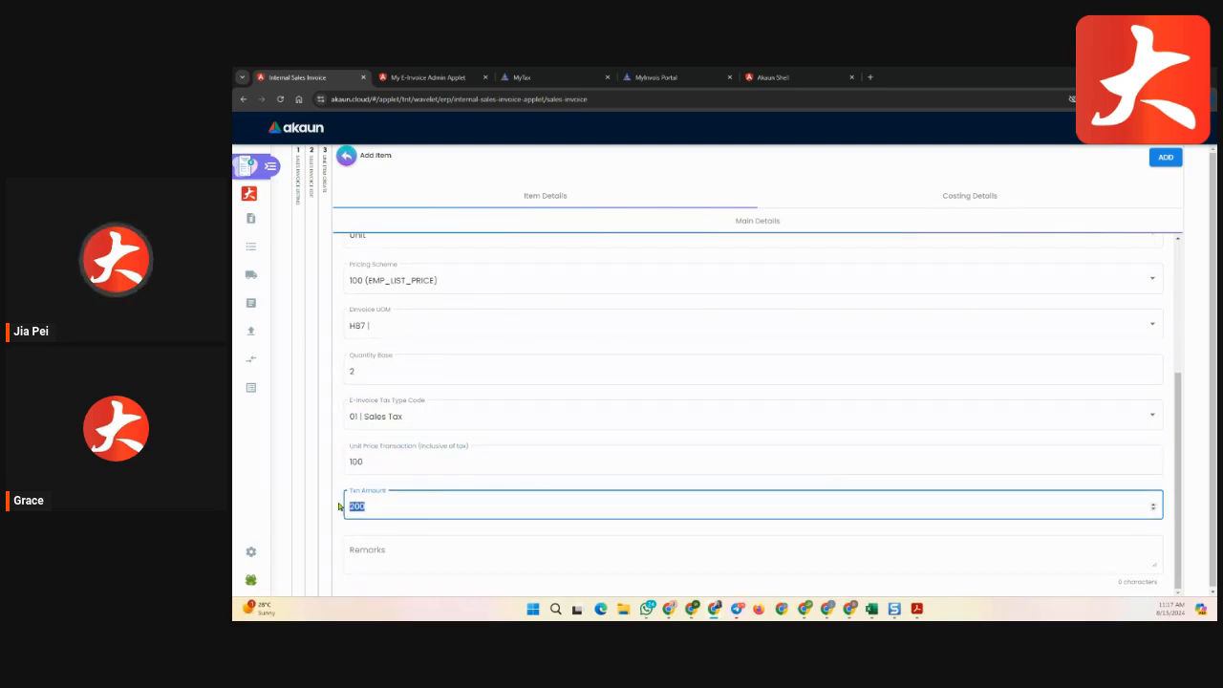
{"action": "left_click", "coordinate": [390, 551]}
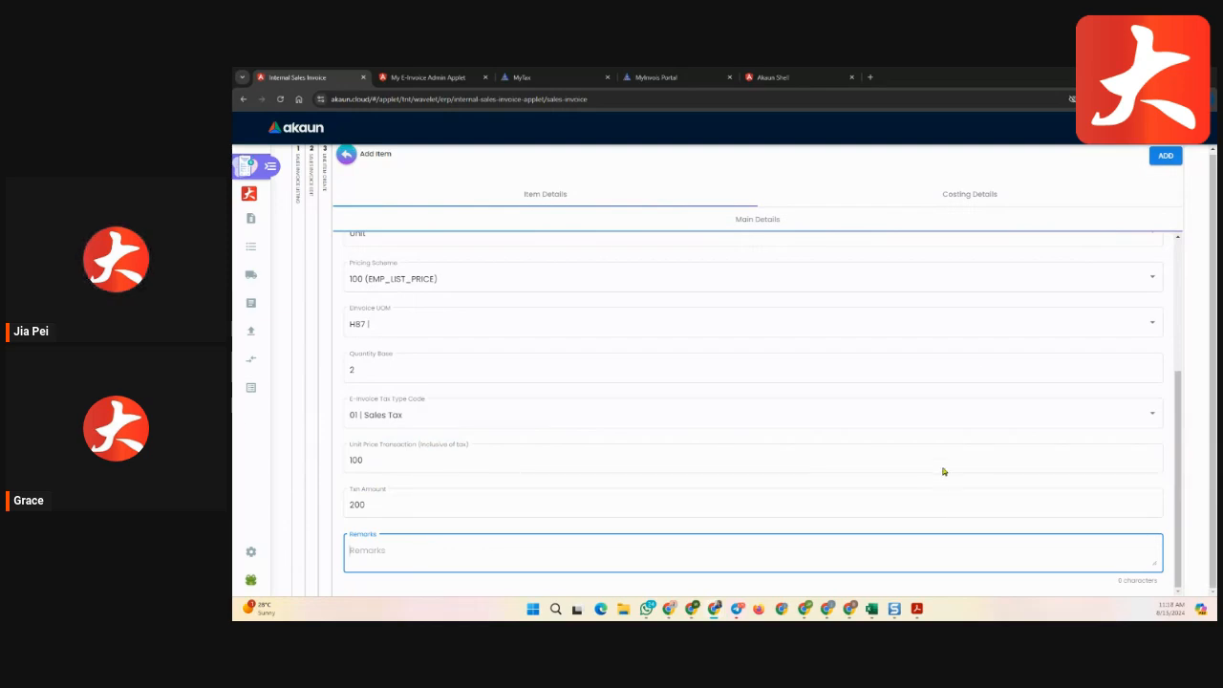
{"action": "left_click", "coordinate": [1175, 160]}
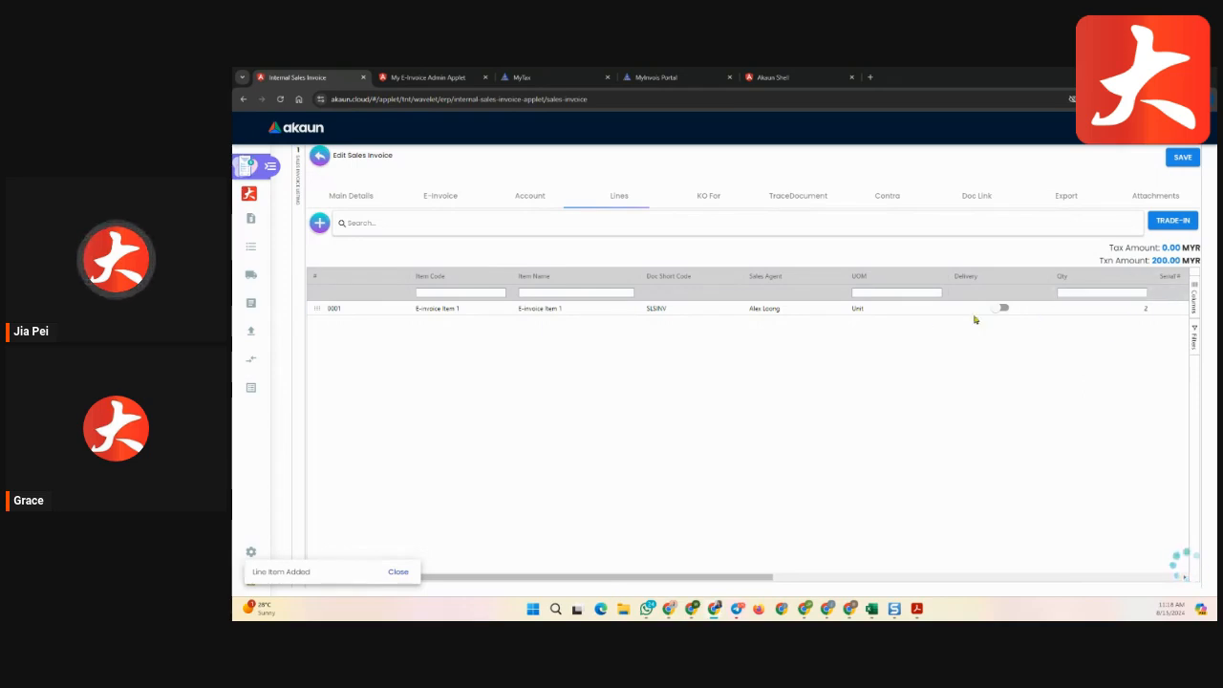
Review the added line's columns, from item code and quantity across to unit price, tax, transaction amount and dimension codes.
{"action": "left_click", "coordinate": [465, 310]}
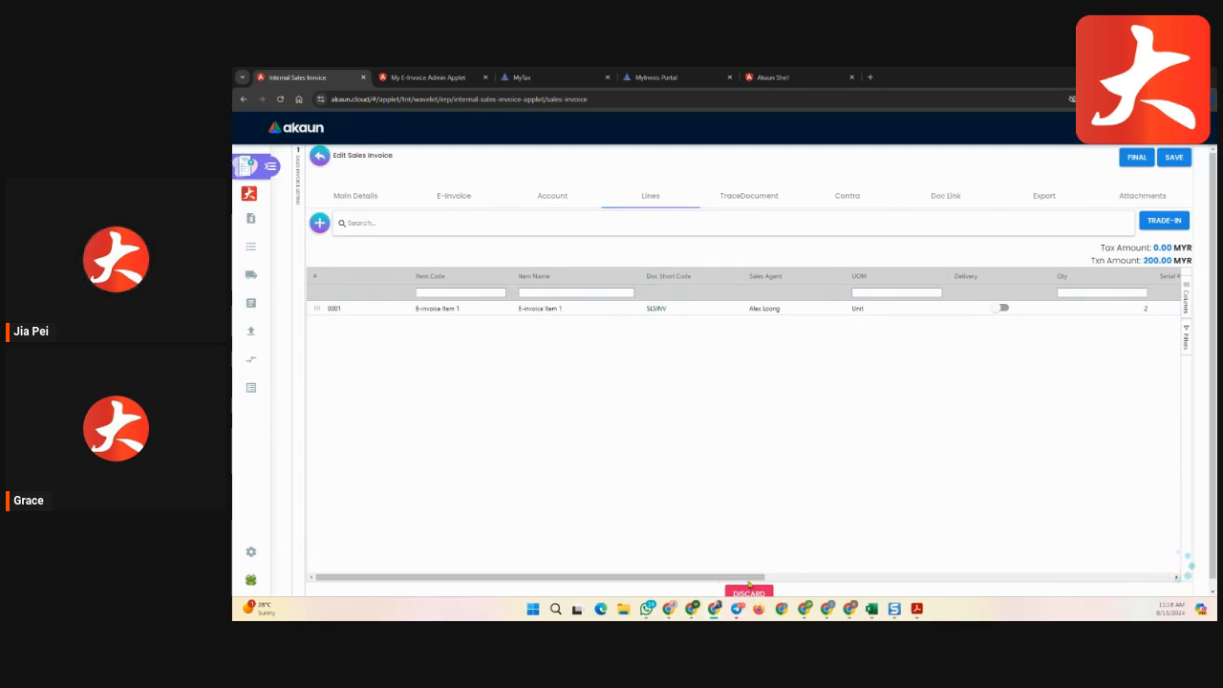
{"action": "left_click_drag", "start_coordinate": [743, 580], "coordinate": [1114, 587]}
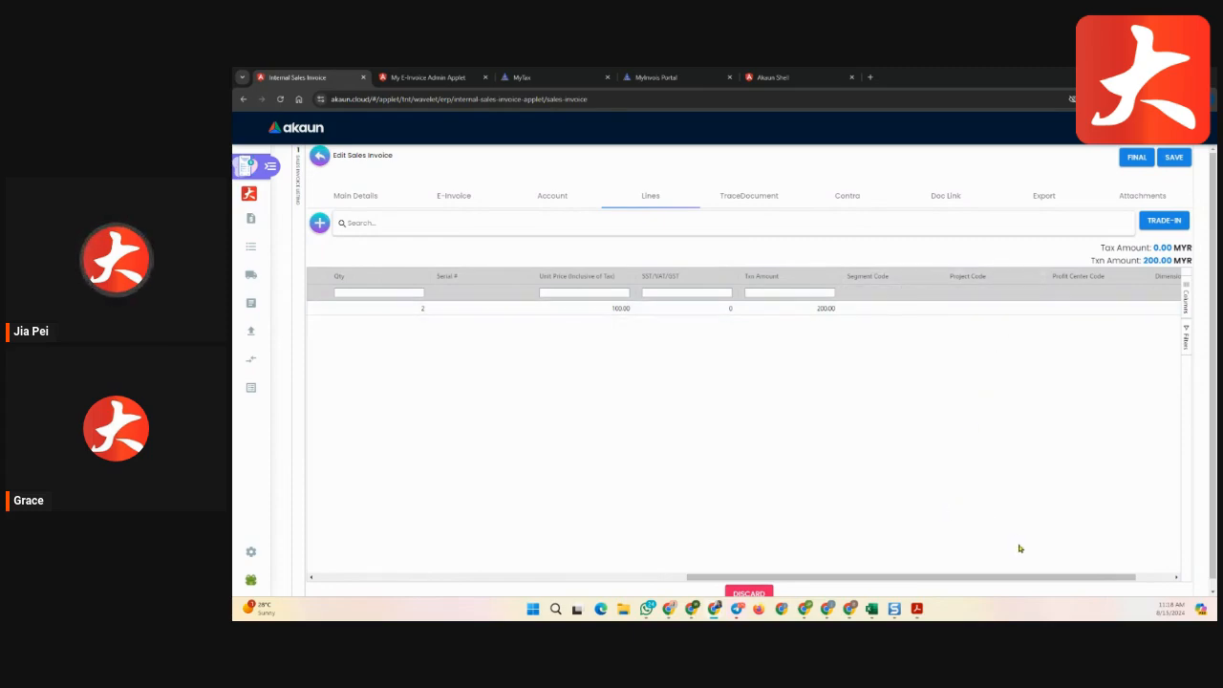
{"action": "left_click_drag", "start_coordinate": [1109, 579], "coordinate": [1145, 579]}
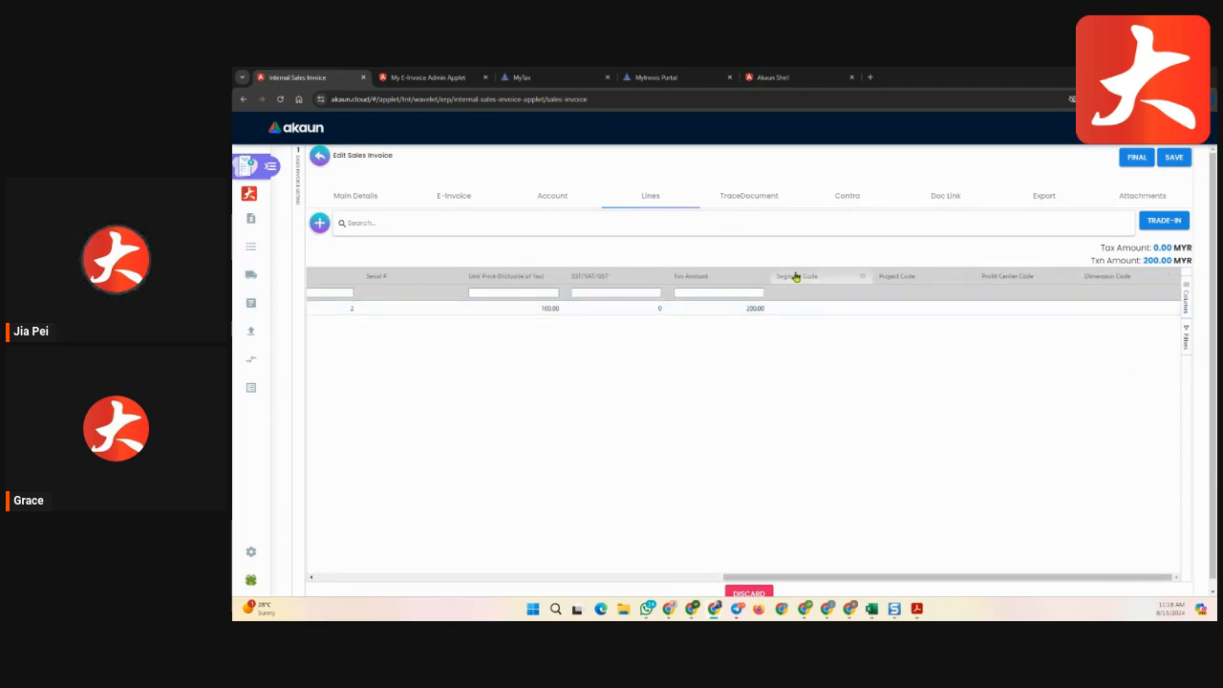
{"action": "left_click_drag", "start_coordinate": [1116, 580], "coordinate": [748, 583]}
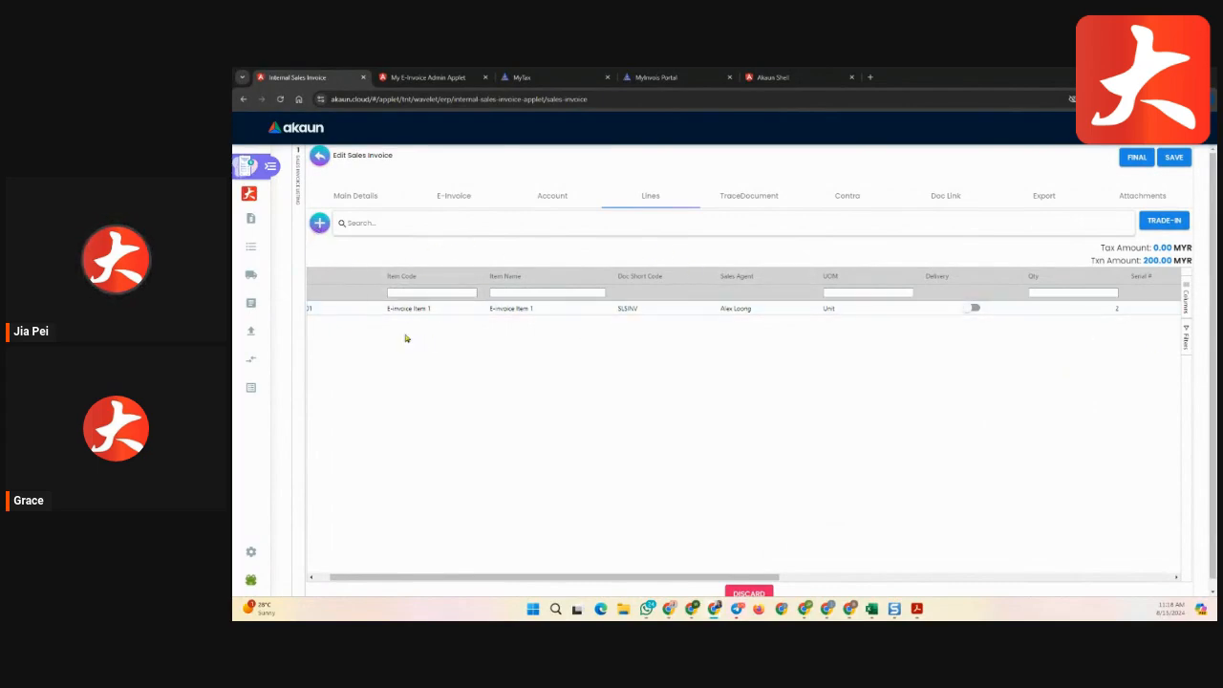
{"action": "left_click_drag", "start_coordinate": [491, 573], "coordinate": [398, 577]}
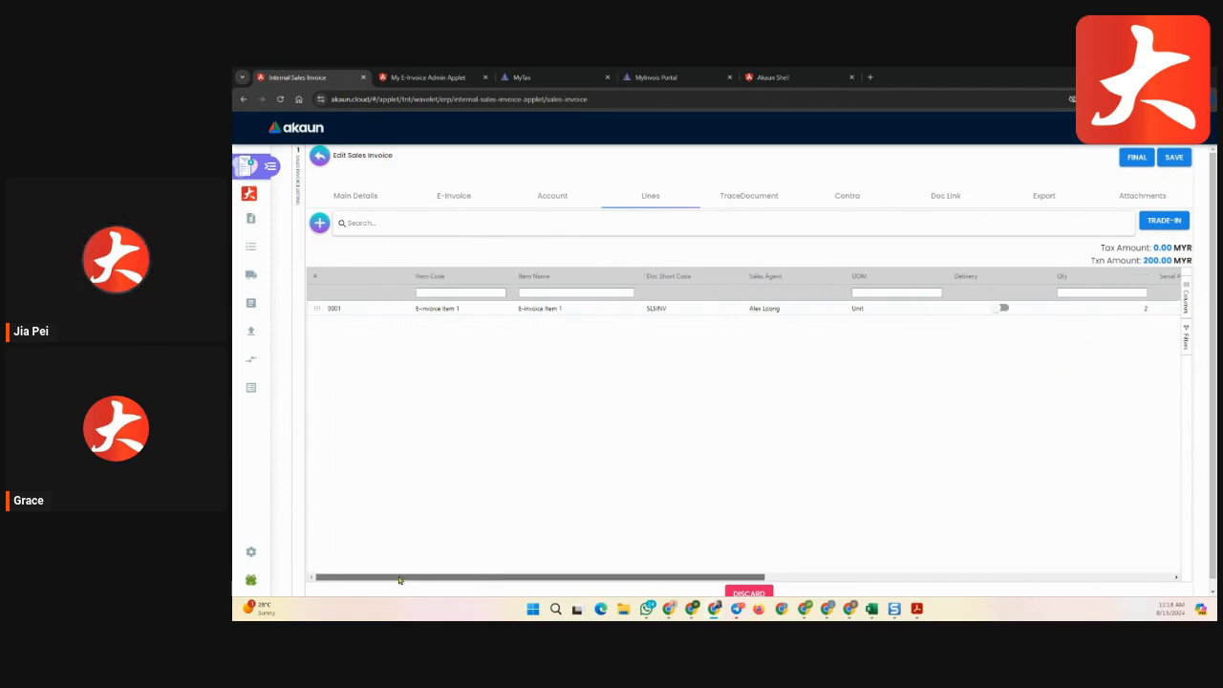
Return to the invoice's main details, save the invoice, and select the saved draft in the Sales Invoice Listing.
{"action": "left_click", "coordinate": [363, 198]}
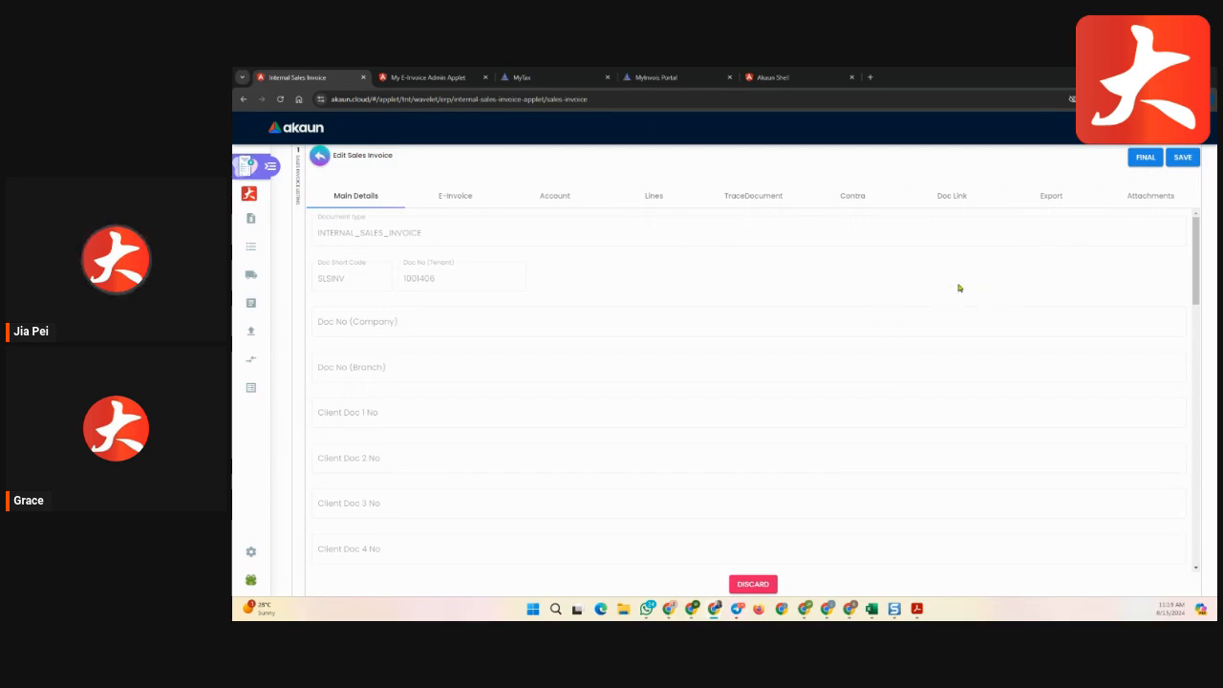
{"action": "left_click", "coordinate": [1184, 158]}
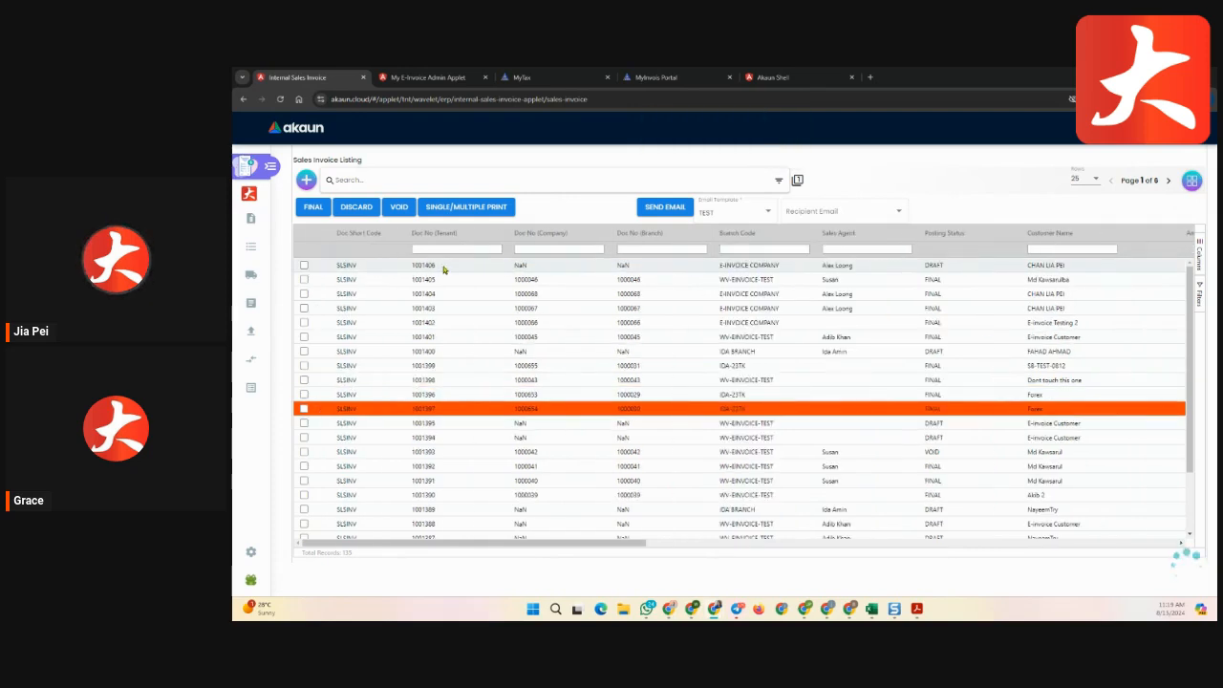
{"action": "left_click", "coordinate": [444, 269]}
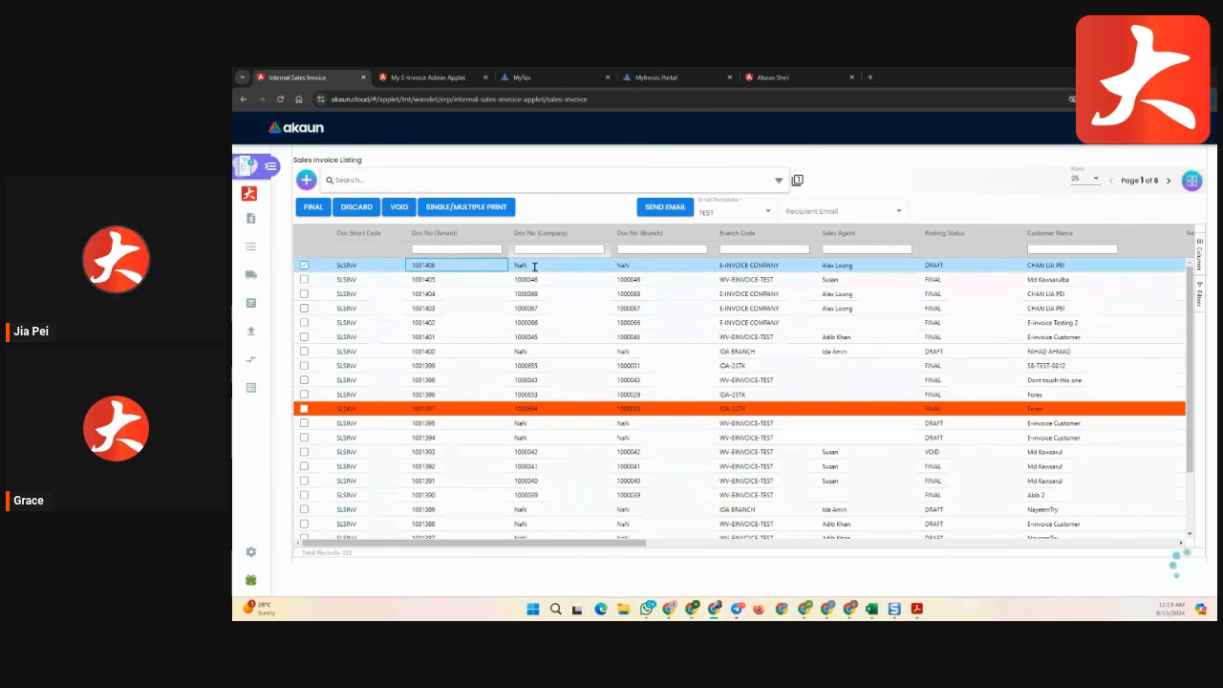
Open the saved draft sales invoice, check its main details, and set the e-invoice submission type to INDIVIDUAL.
{"action": "double_click", "coordinate": [534, 268]}
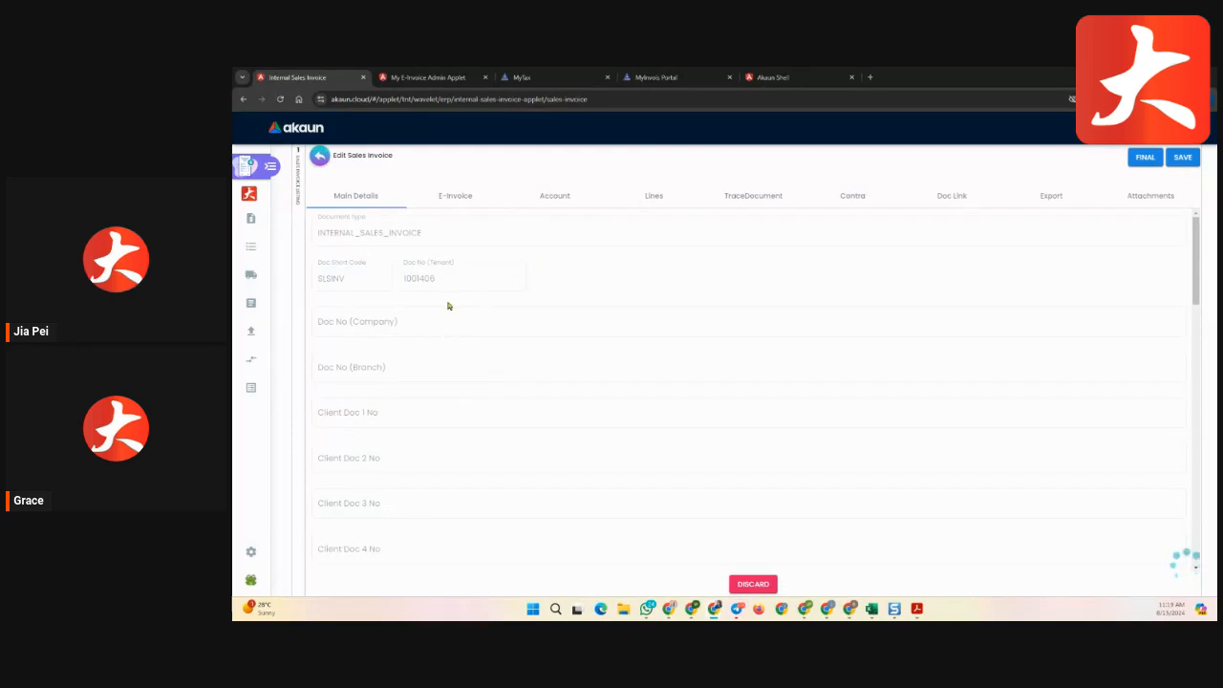
{"action": "scroll", "coordinate": [407, 319], "scroll_direction": "down", "scroll_amount": 1}
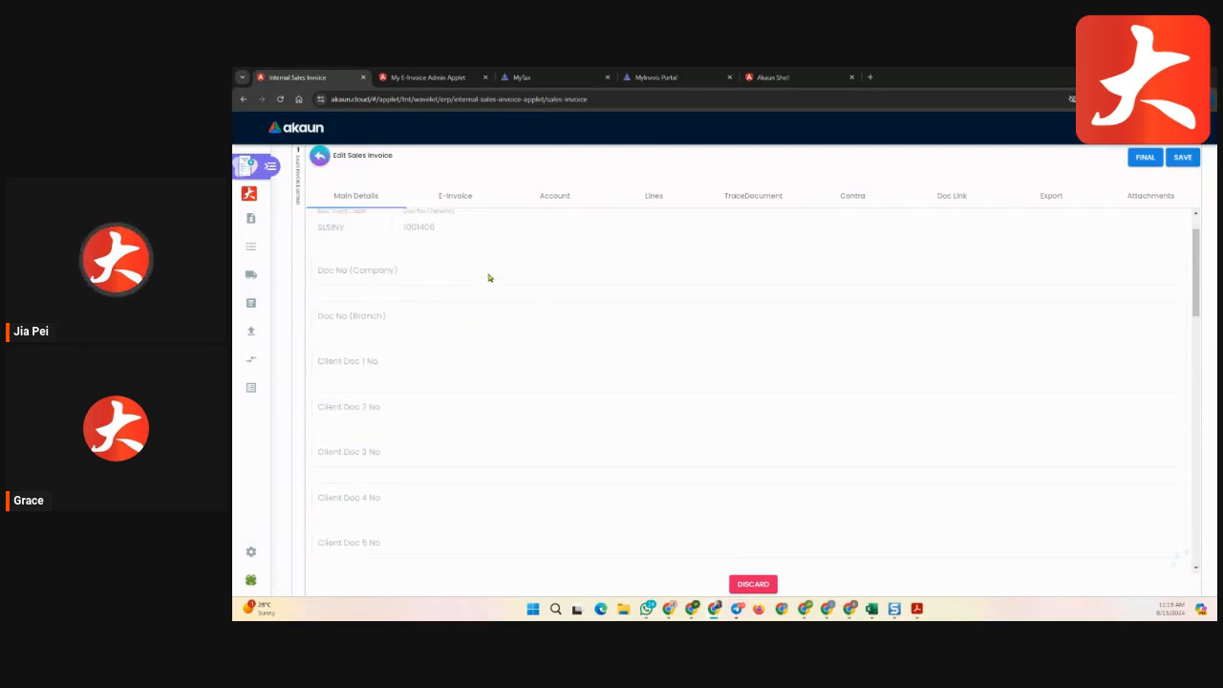
{"action": "scroll", "coordinate": [488, 277], "scroll_direction": "down", "scroll_amount": 8}
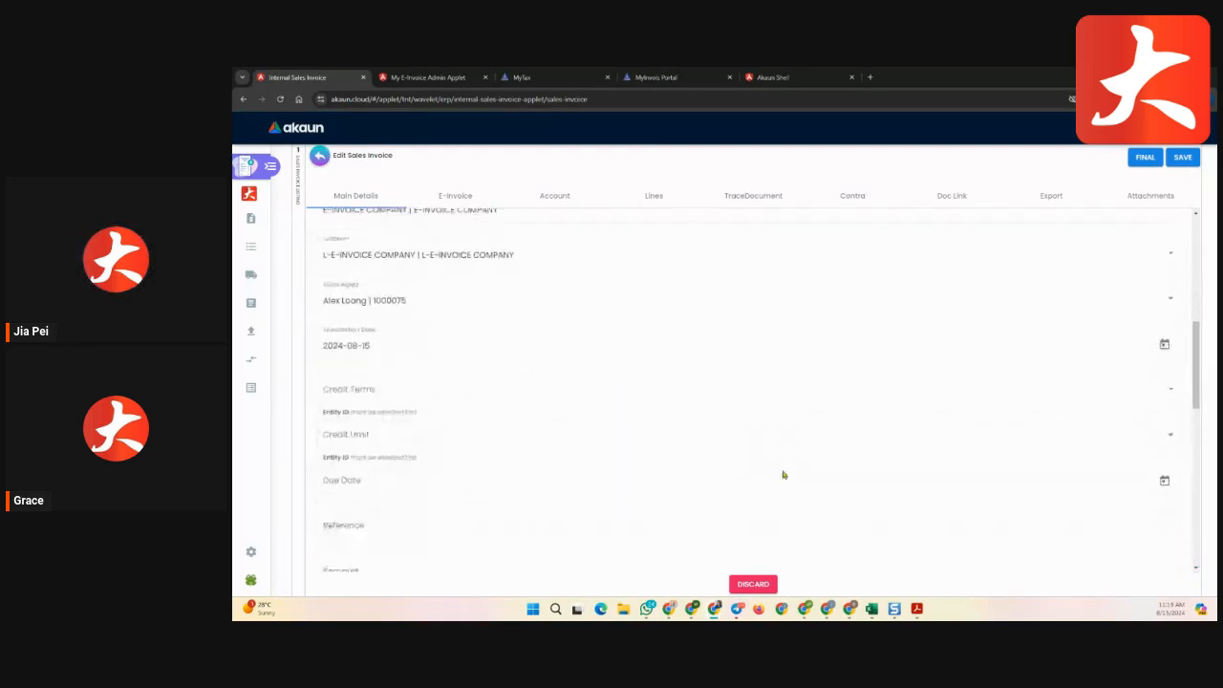
{"action": "scroll", "coordinate": [783, 474], "scroll_direction": "down", "scroll_amount": 2}
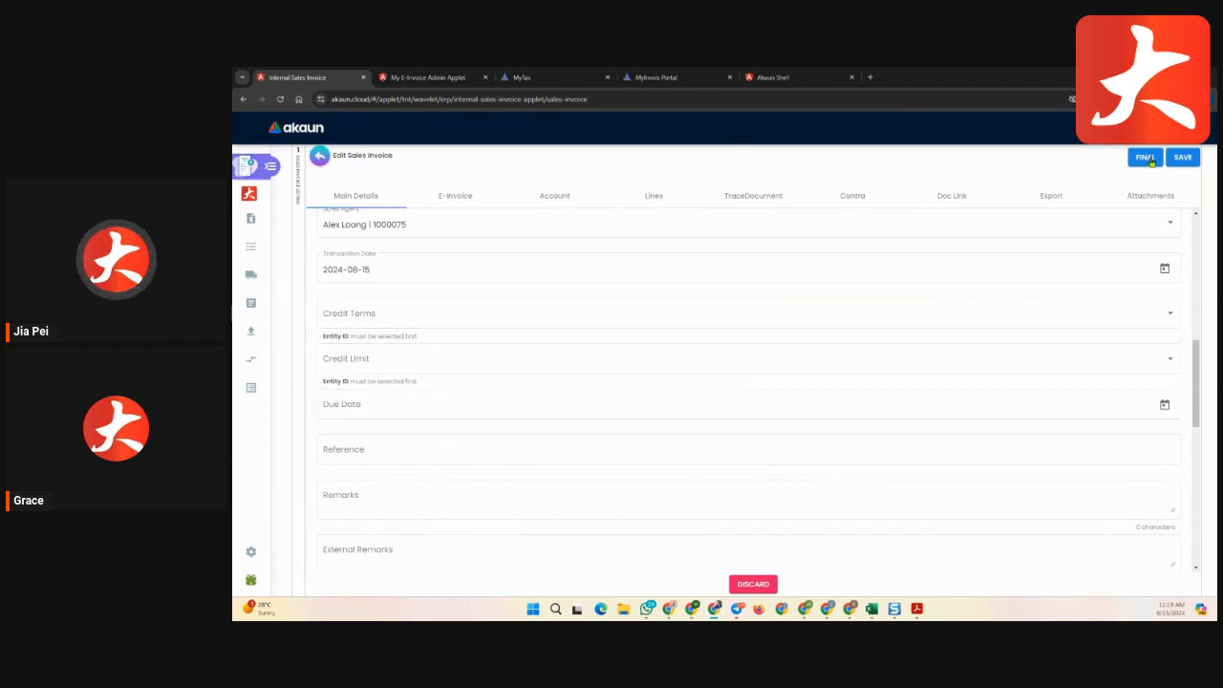
{"action": "left_click", "coordinate": [456, 196]}
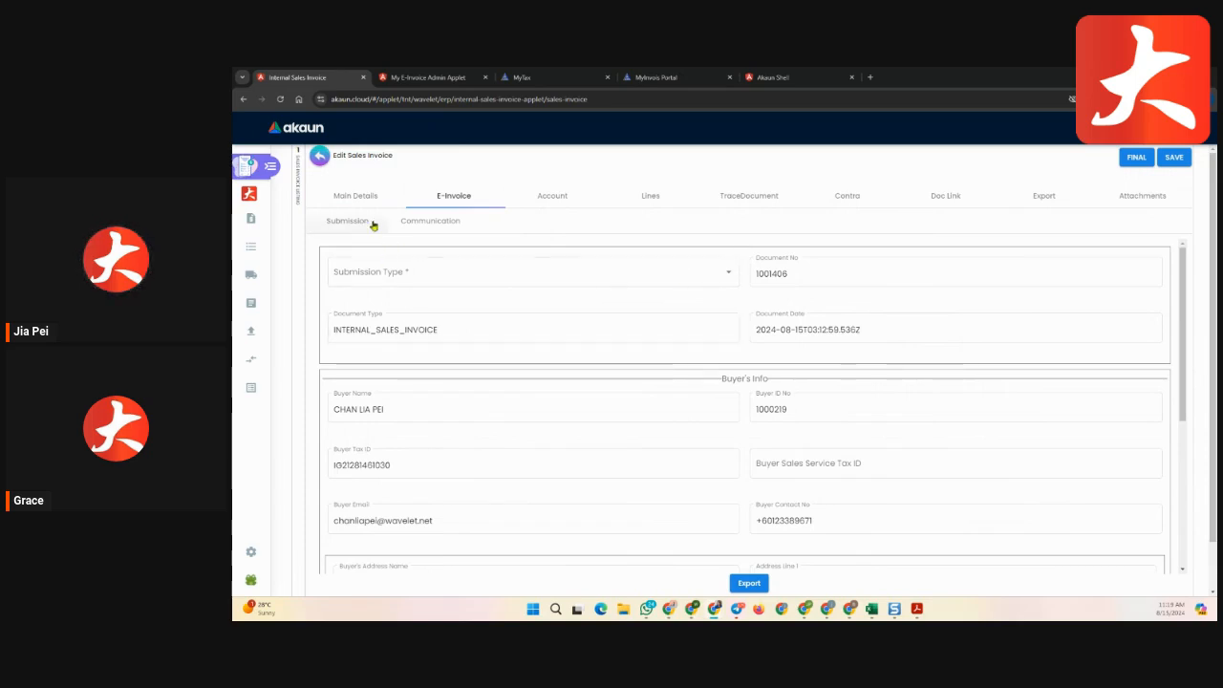
{"action": "left_click", "coordinate": [487, 280]}
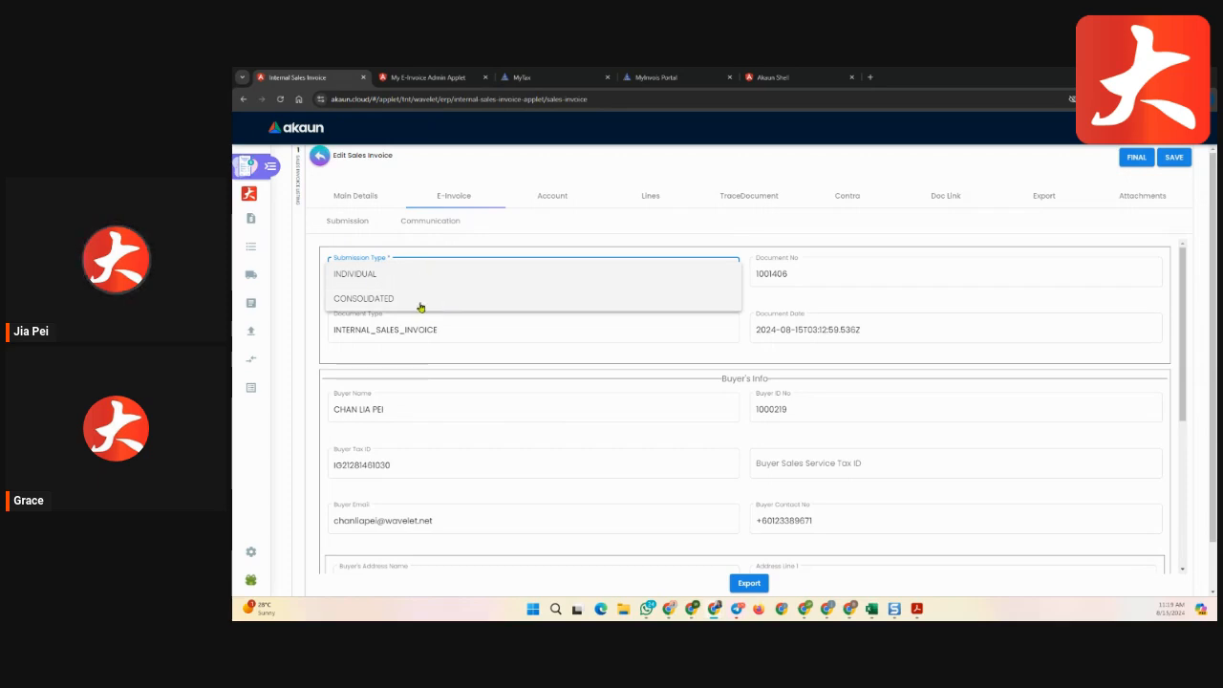
{"action": "left_click", "coordinate": [374, 278]}
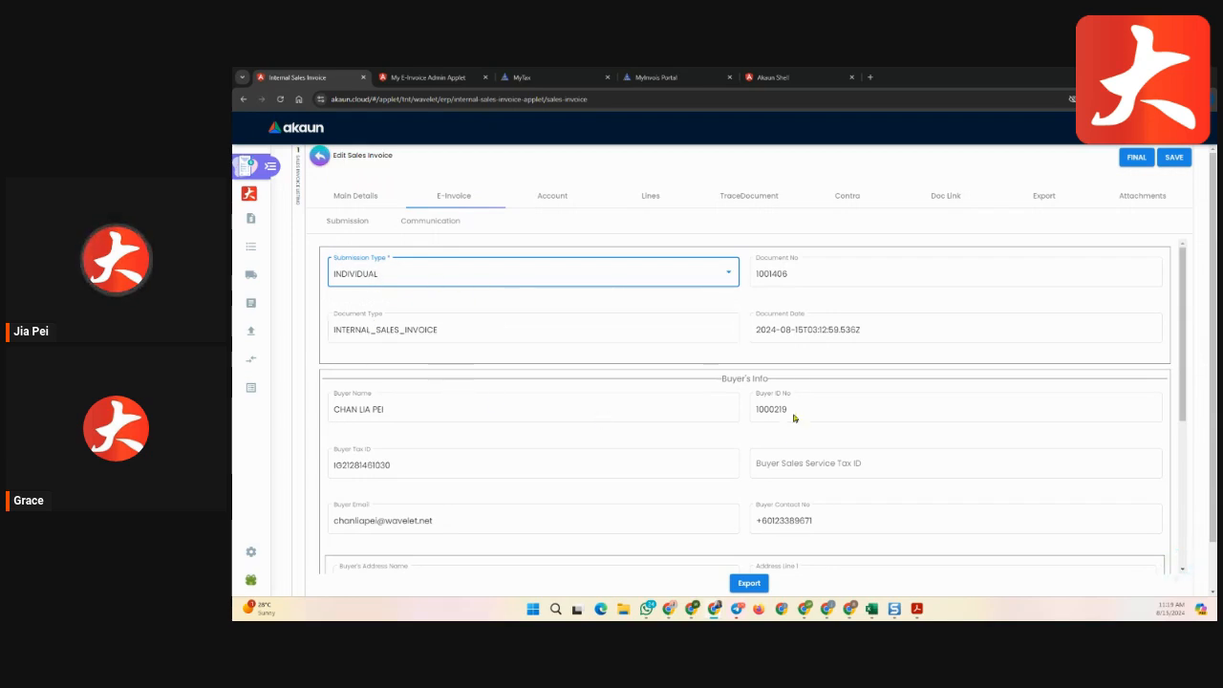
Check the buyer's information and address in the e-invoice submission details, and finalize the sales invoice.
{"action": "scroll", "coordinate": [864, 421], "scroll_direction": "down", "scroll_amount": 1}
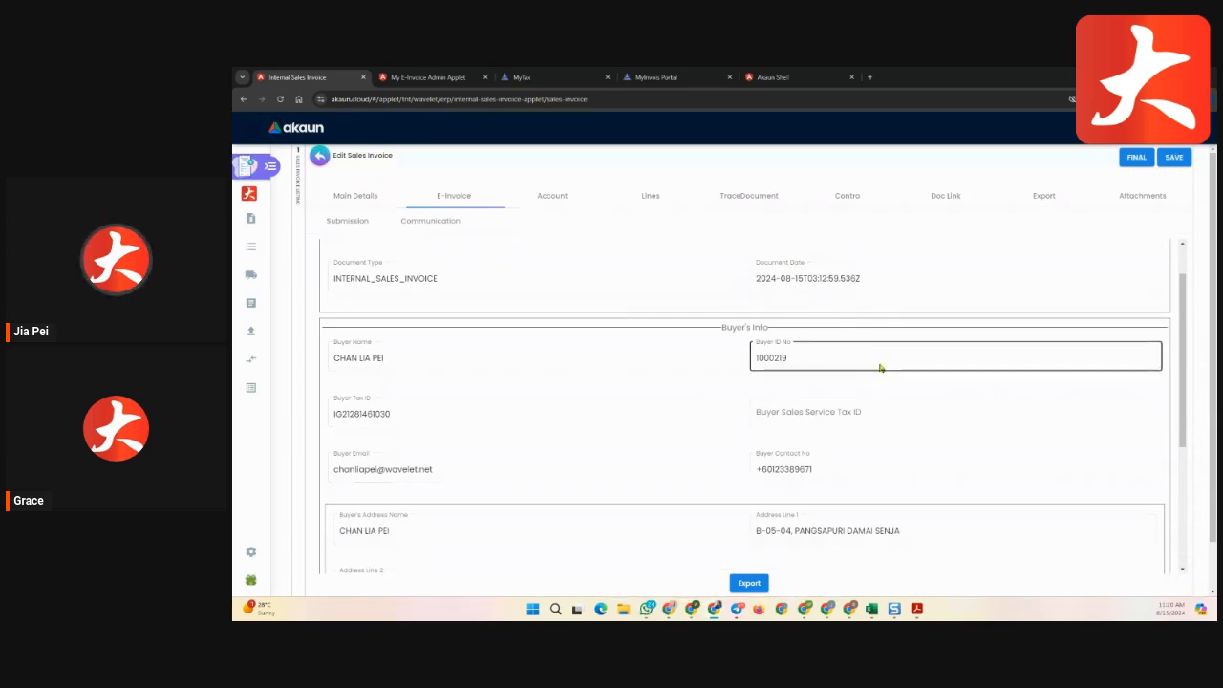
{"action": "scroll", "coordinate": [909, 392], "scroll_direction": "down", "scroll_amount": 3}
{"action": "scroll", "coordinate": [946, 425], "scroll_direction": "down", "scroll_amount": 3}
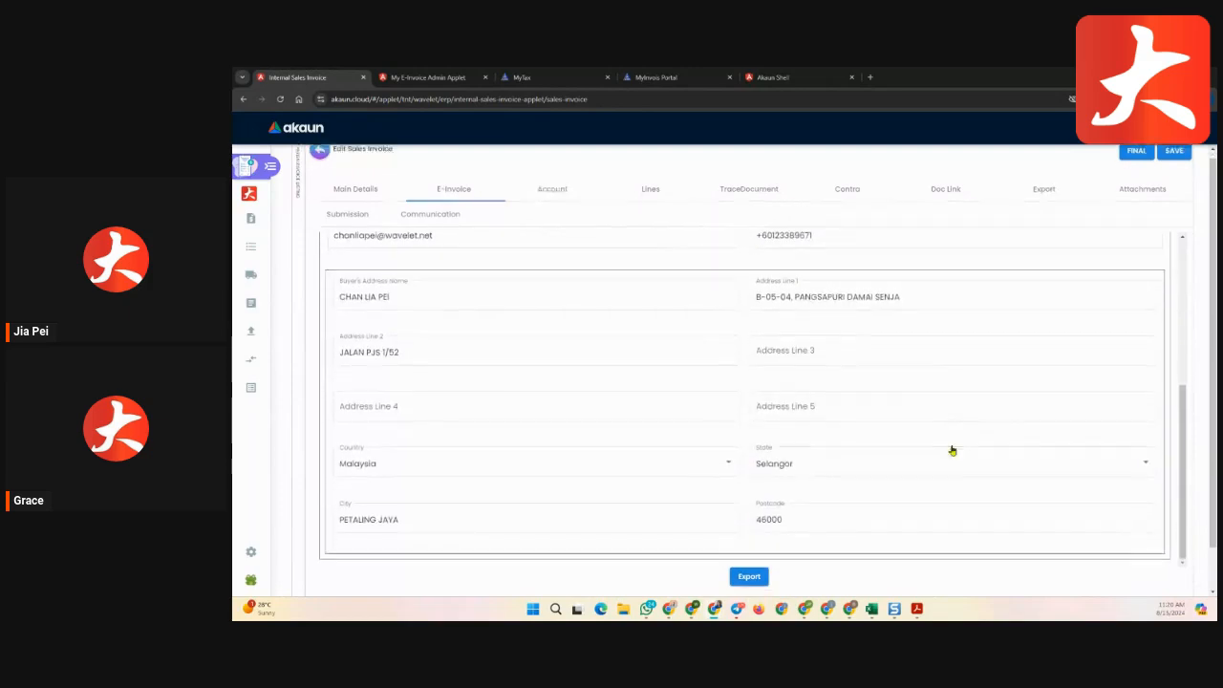
{"action": "scroll", "coordinate": [962, 468], "scroll_direction": "up", "scroll_amount": 6}
{"action": "scroll", "coordinate": [711, 340], "scroll_direction": "up", "scroll_amount": 1}
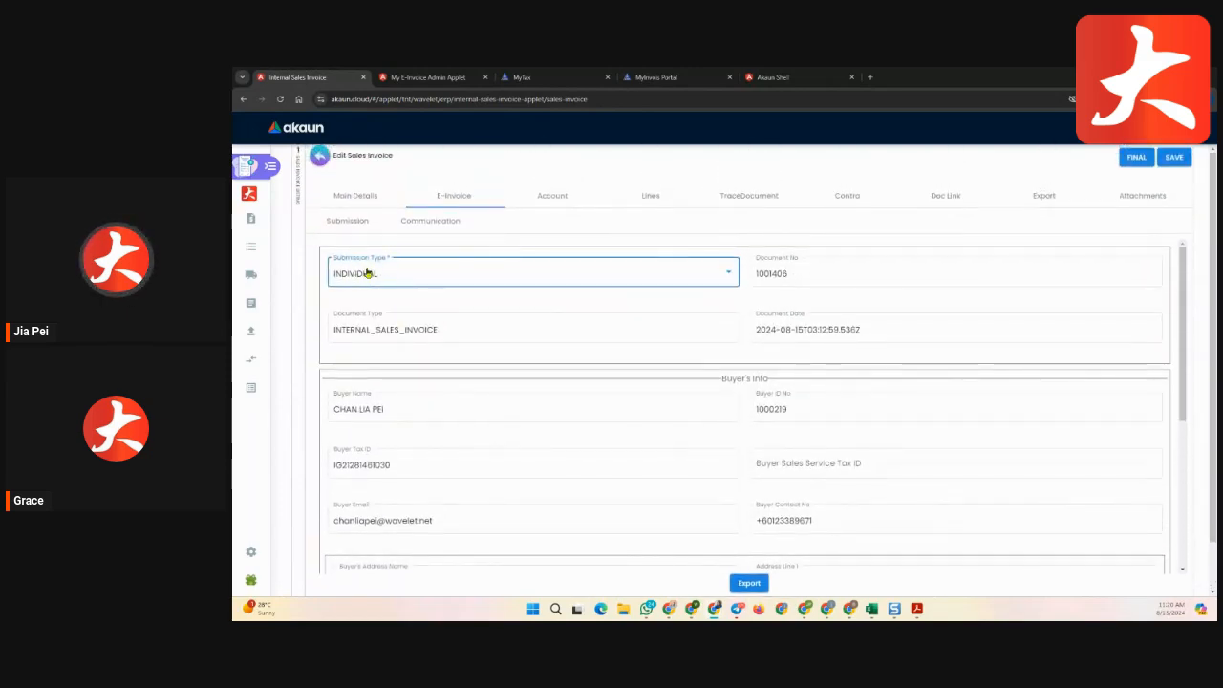
{"action": "left_click", "coordinate": [1137, 161]}
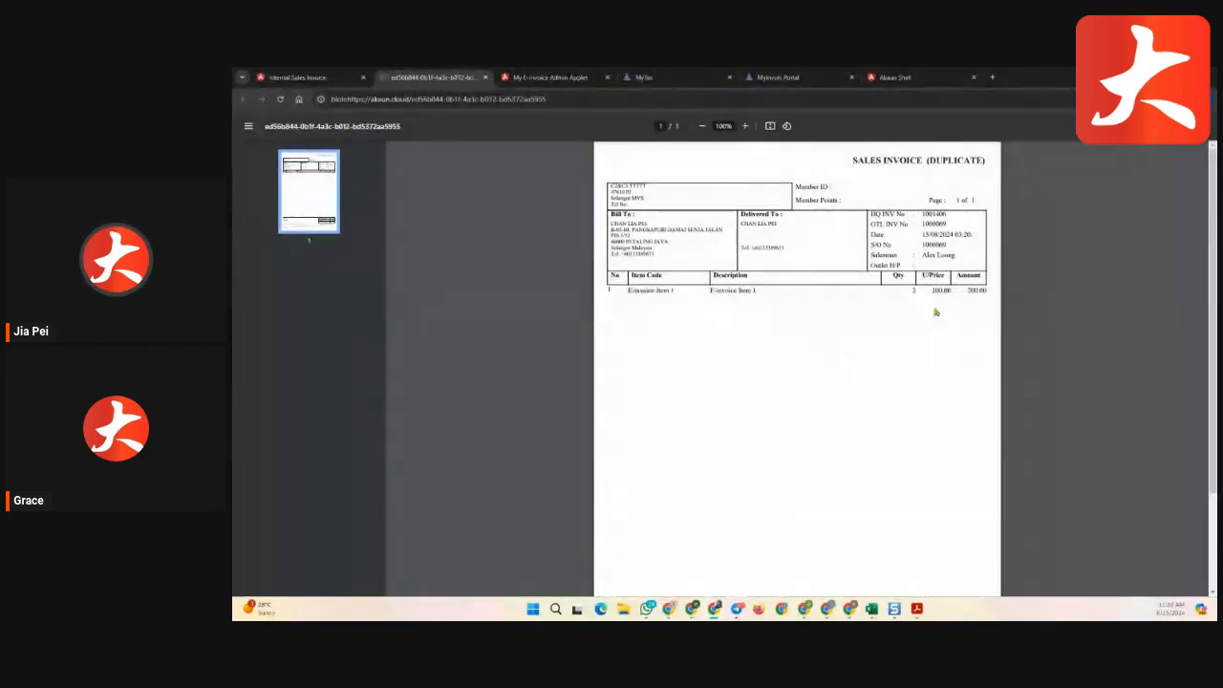
Review the generated sales invoice PDF from header to totals, and close it.
{"action": "scroll", "coordinate": [936, 332], "scroll_direction": "down", "scroll_amount": 3}
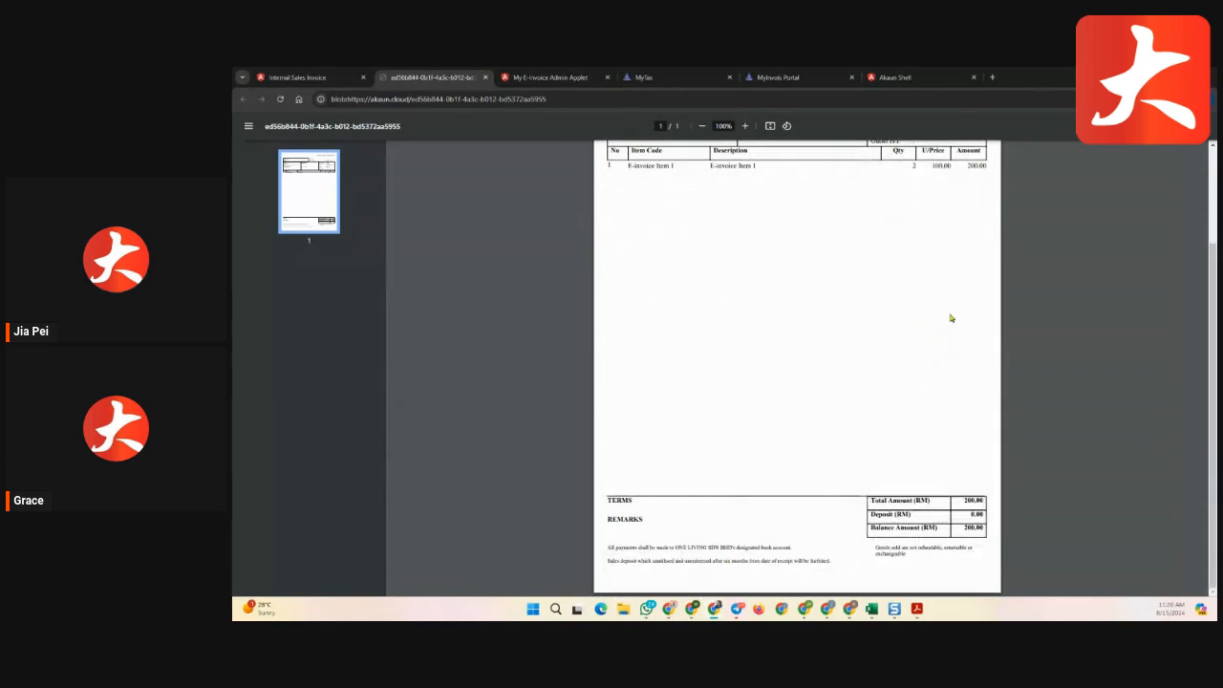
{"action": "scroll", "coordinate": [962, 338], "scroll_direction": "up", "scroll_amount": 3}
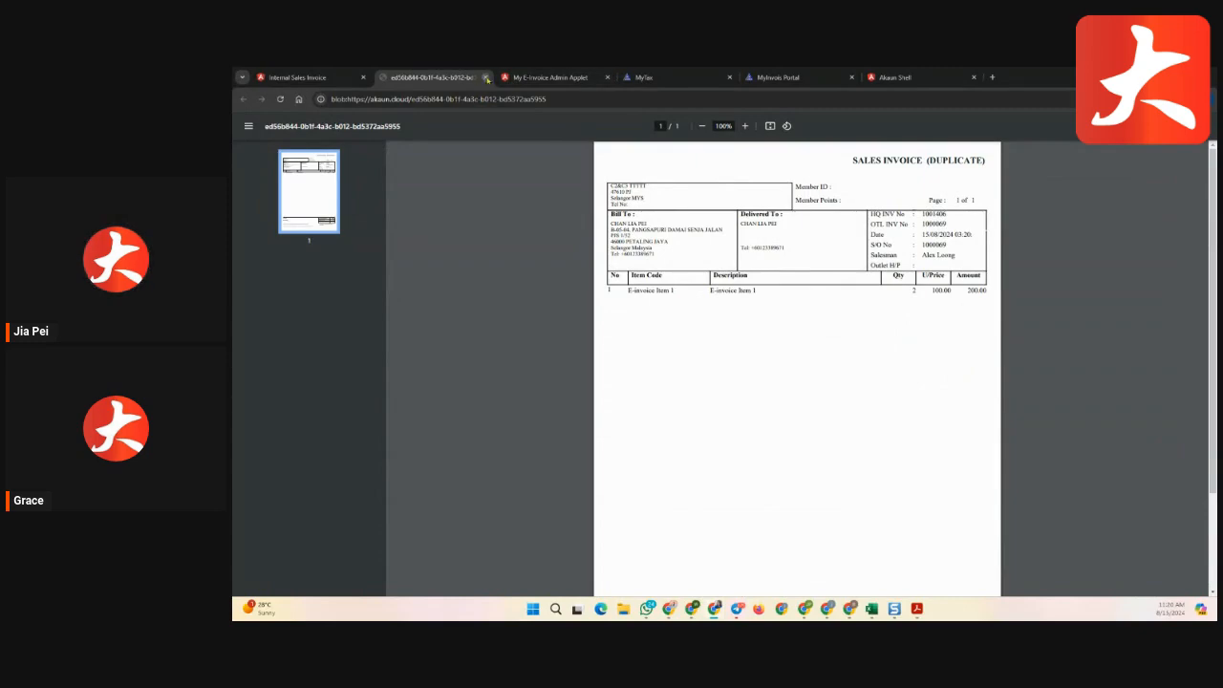
{"action": "left_click", "coordinate": [486, 78]}
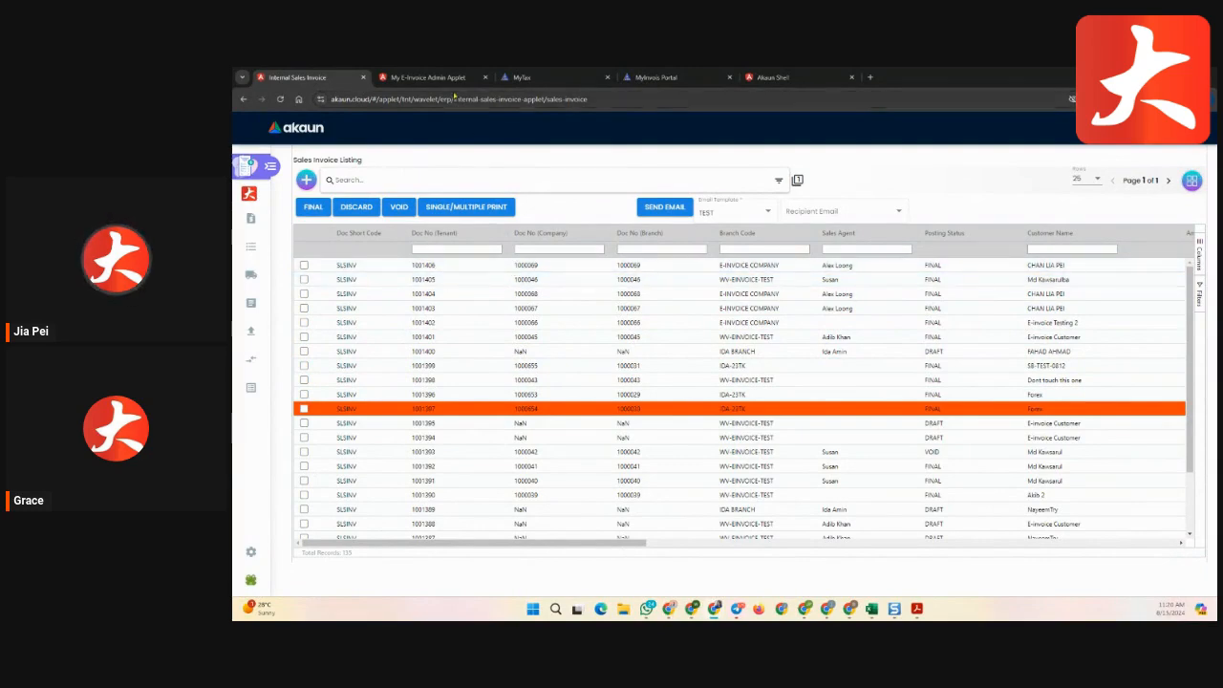
Switch to My E-Invoice Admin Applet, reload the Posting Queue, and submit the newly finalized invoice from it.
{"action": "mouse_move", "coordinate": [450, 82]}
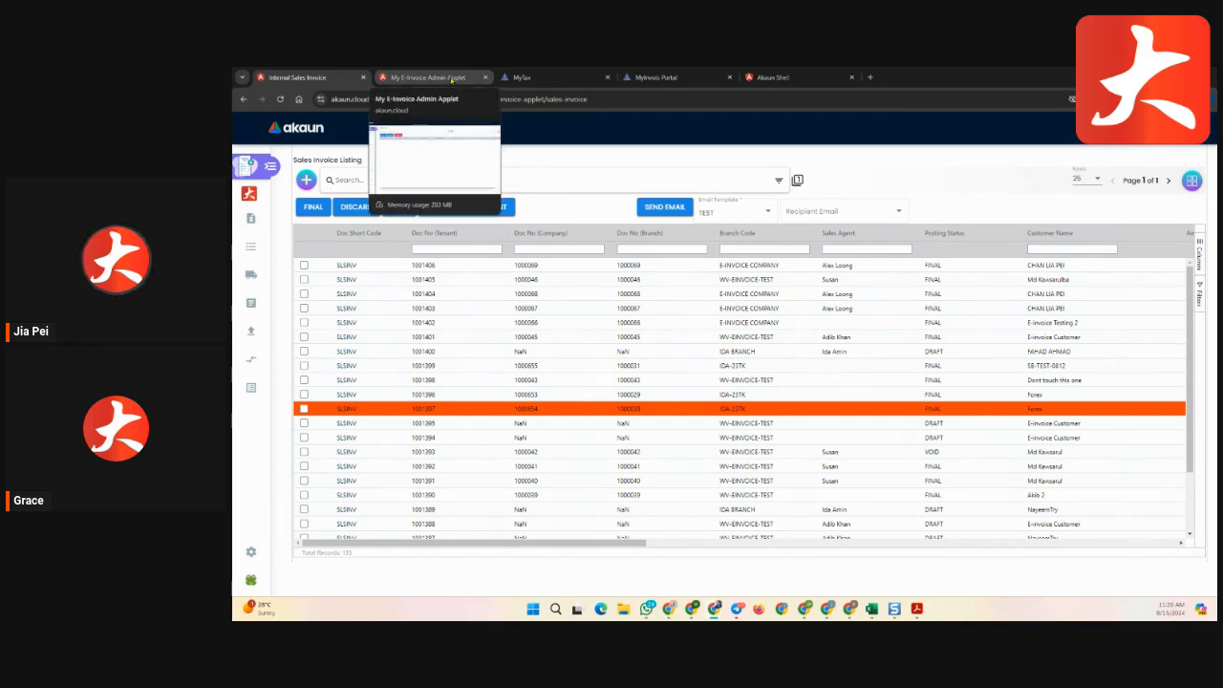
{"action": "left_click", "coordinate": [454, 78]}
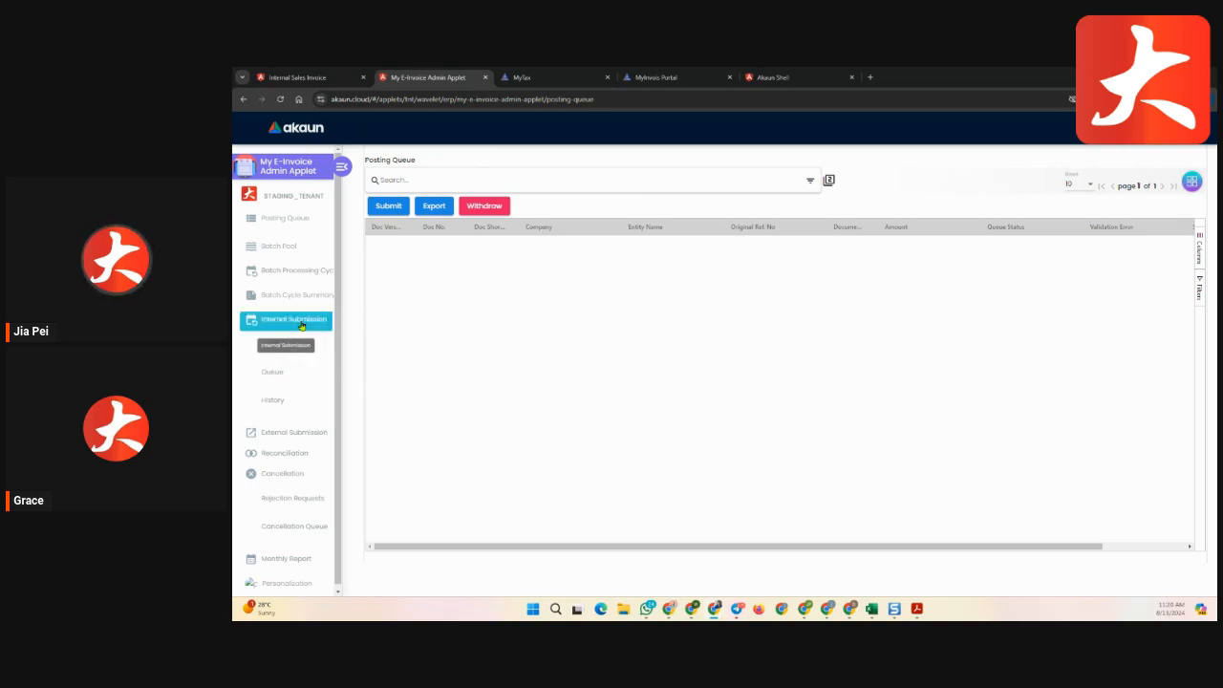
{"action": "left_click", "coordinate": [314, 221]}
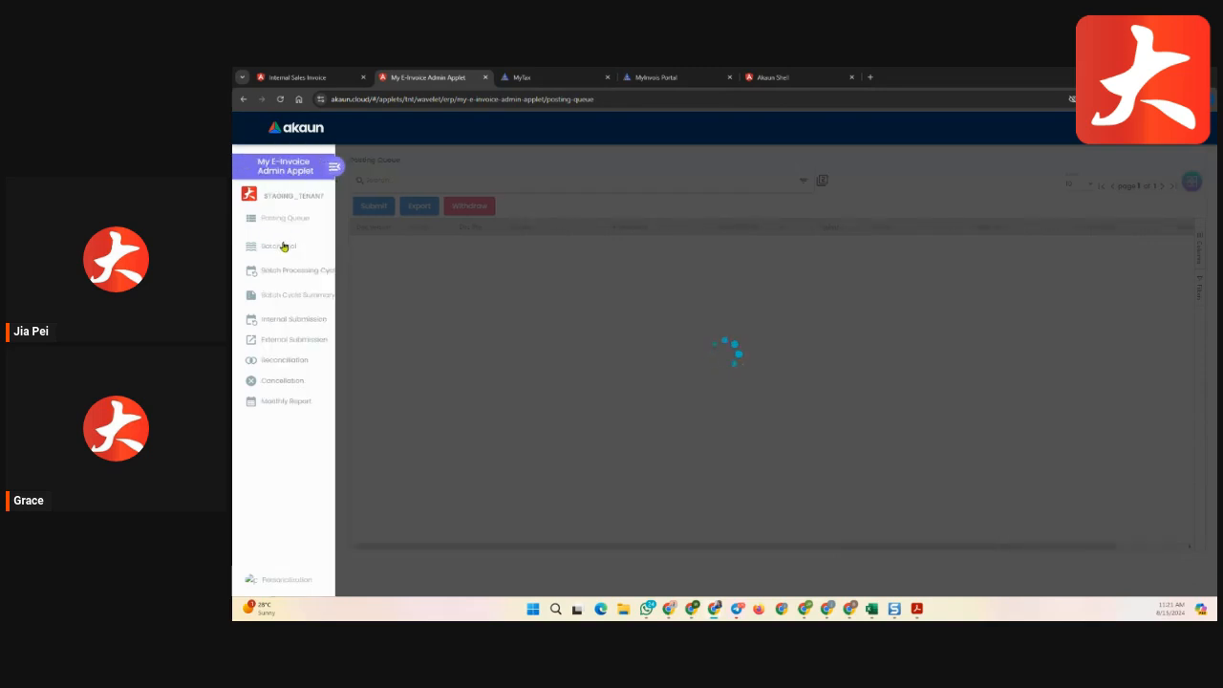
{"action": "left_click", "coordinate": [289, 245]}
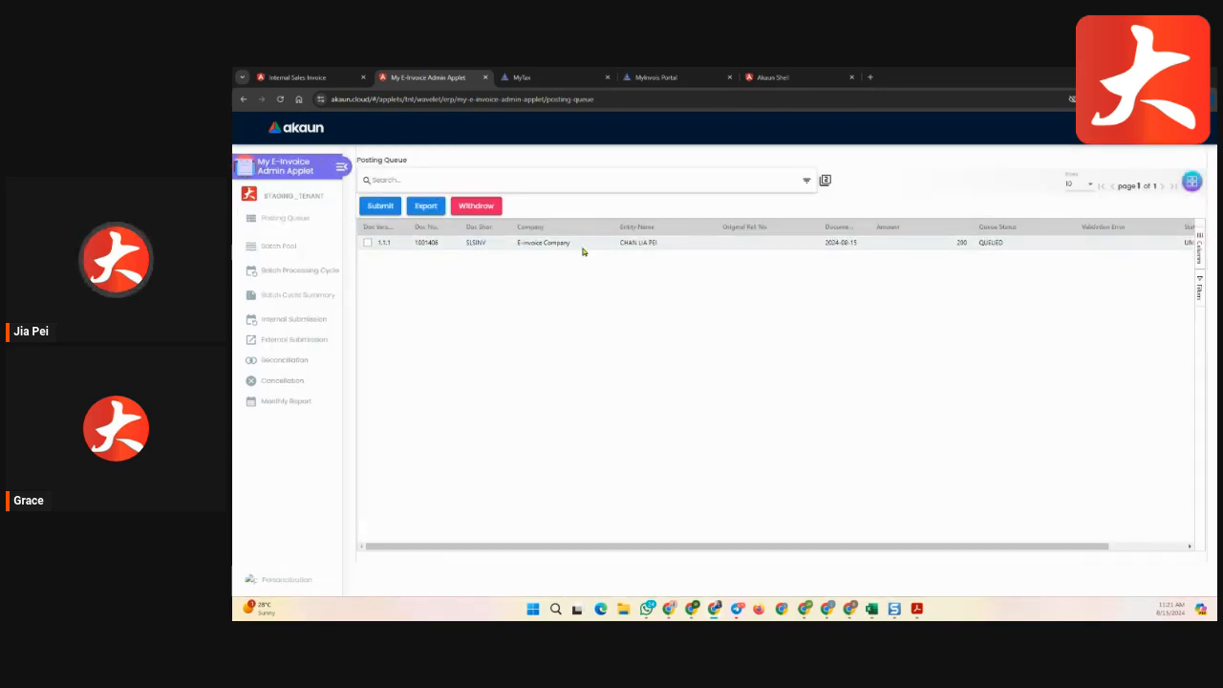
{"action": "left_click", "coordinate": [367, 246]}
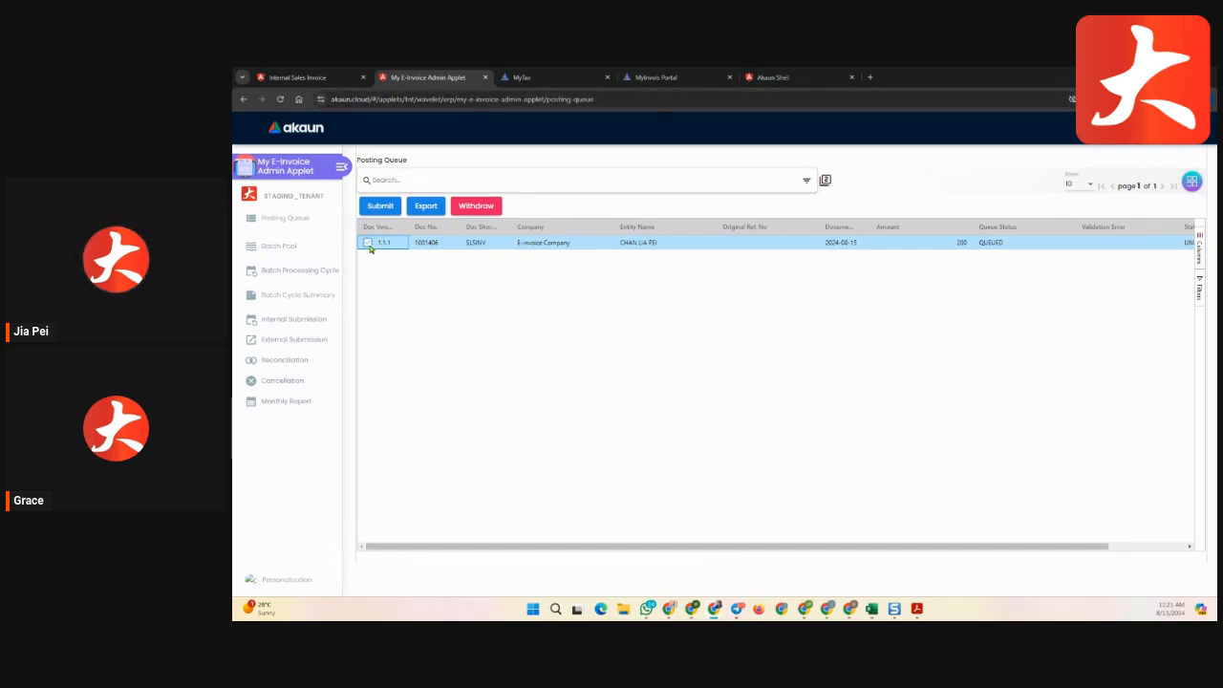
{"action": "left_click", "coordinate": [381, 207]}
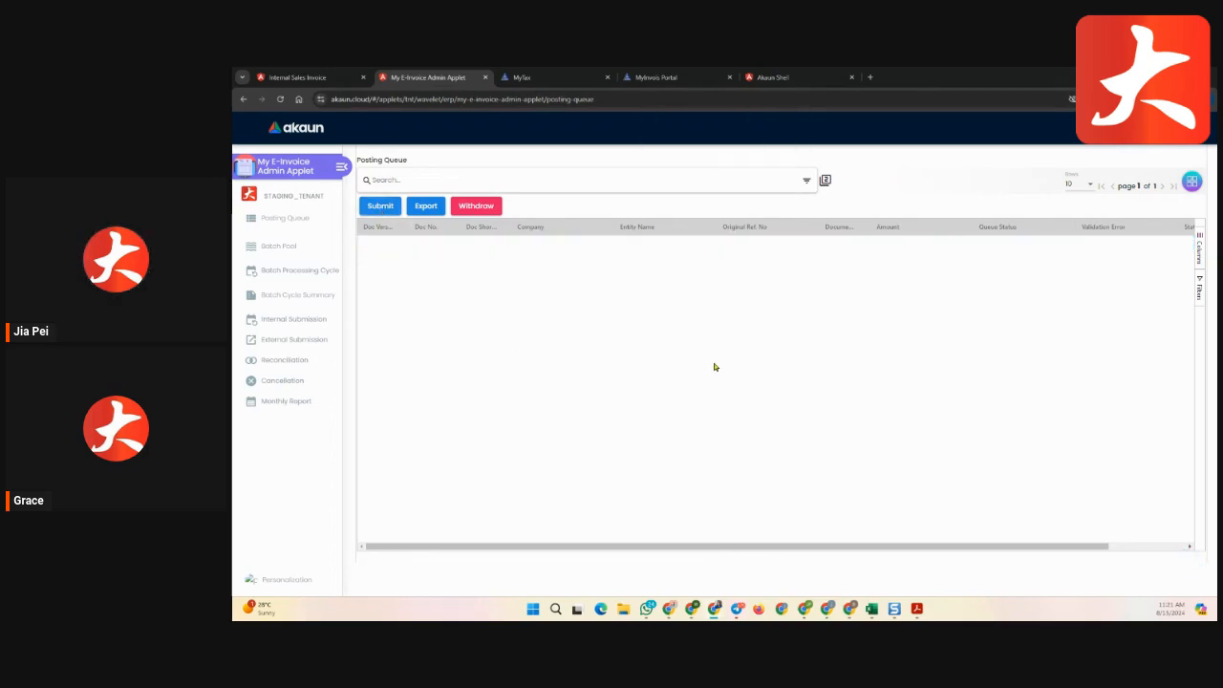
Check the invoice's status in the To IRB E-Invoice listing and look for it among the received documents in the MyInvois Portal.
{"action": "left_click", "coordinate": [332, 325]}
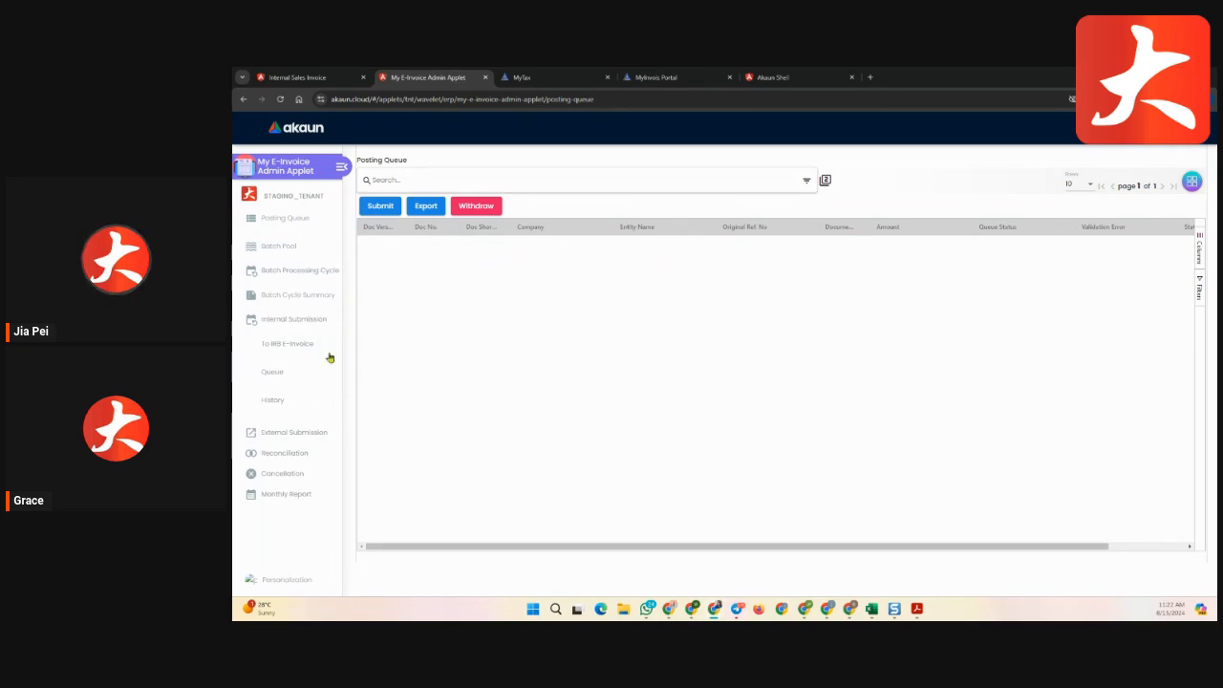
{"action": "left_click", "coordinate": [296, 352]}
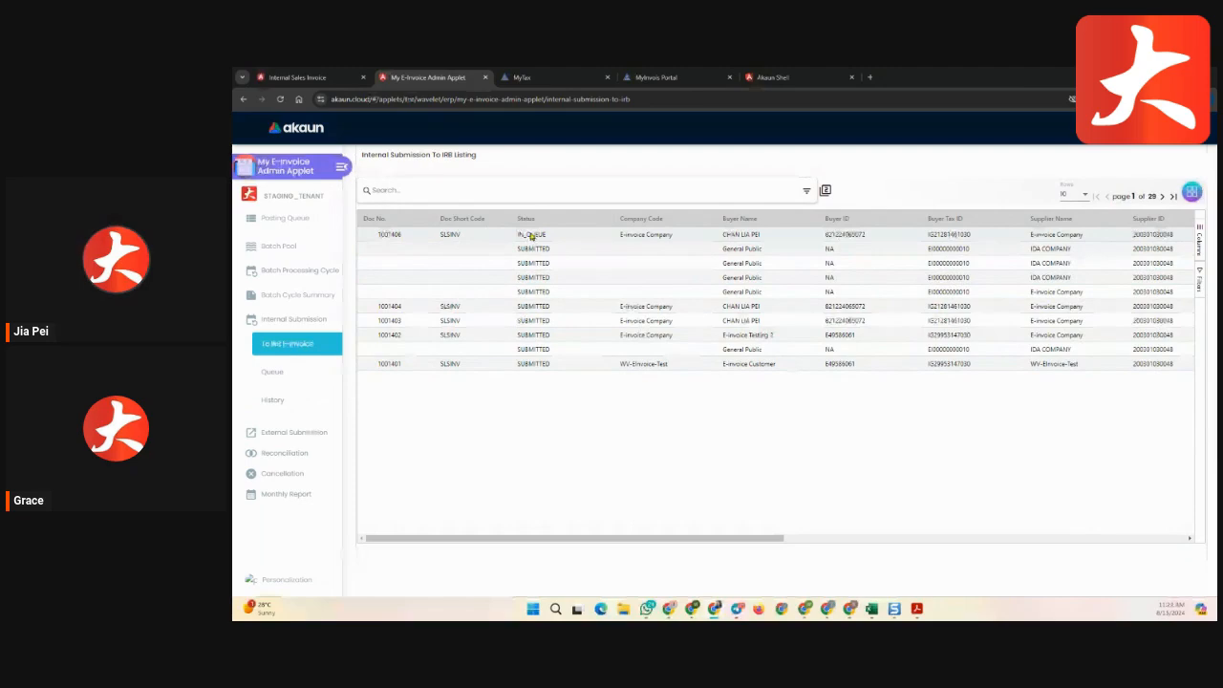
{"action": "left_click", "coordinate": [658, 77]}
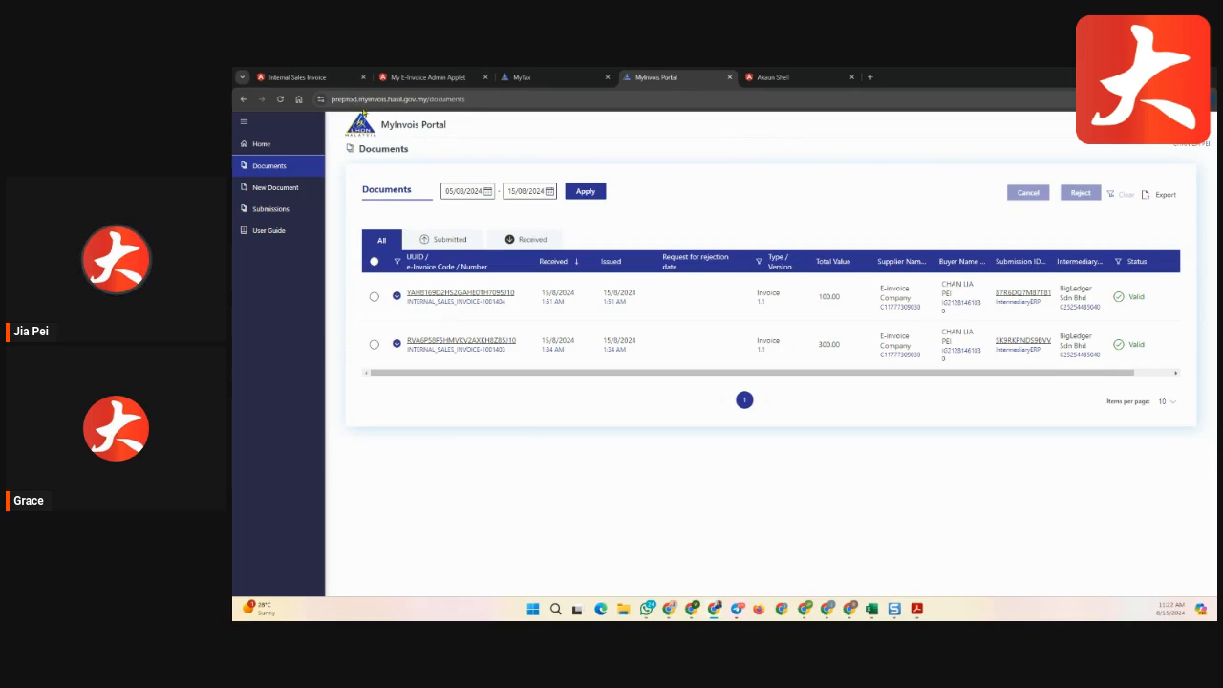
{"action": "left_click", "coordinate": [528, 238]}
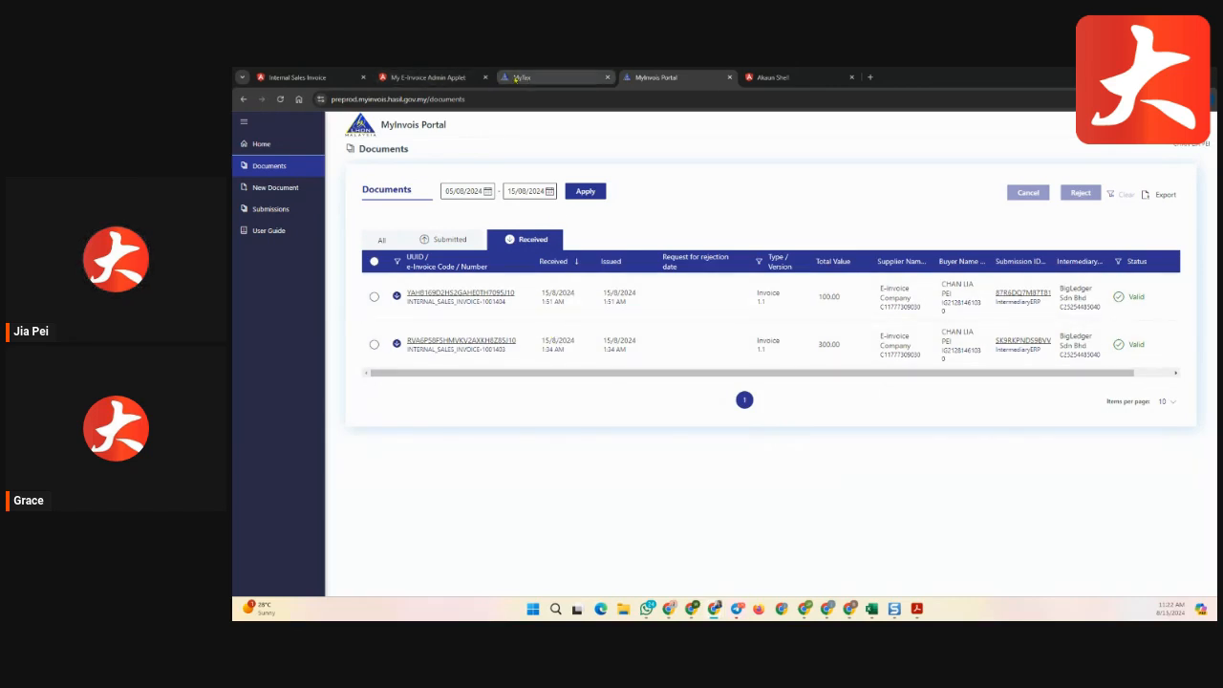
Return to My E-Invoice Admin Applet and submit the new E-invoice Company invoice from the internal submission queue.
{"action": "left_click", "coordinate": [430, 78]}
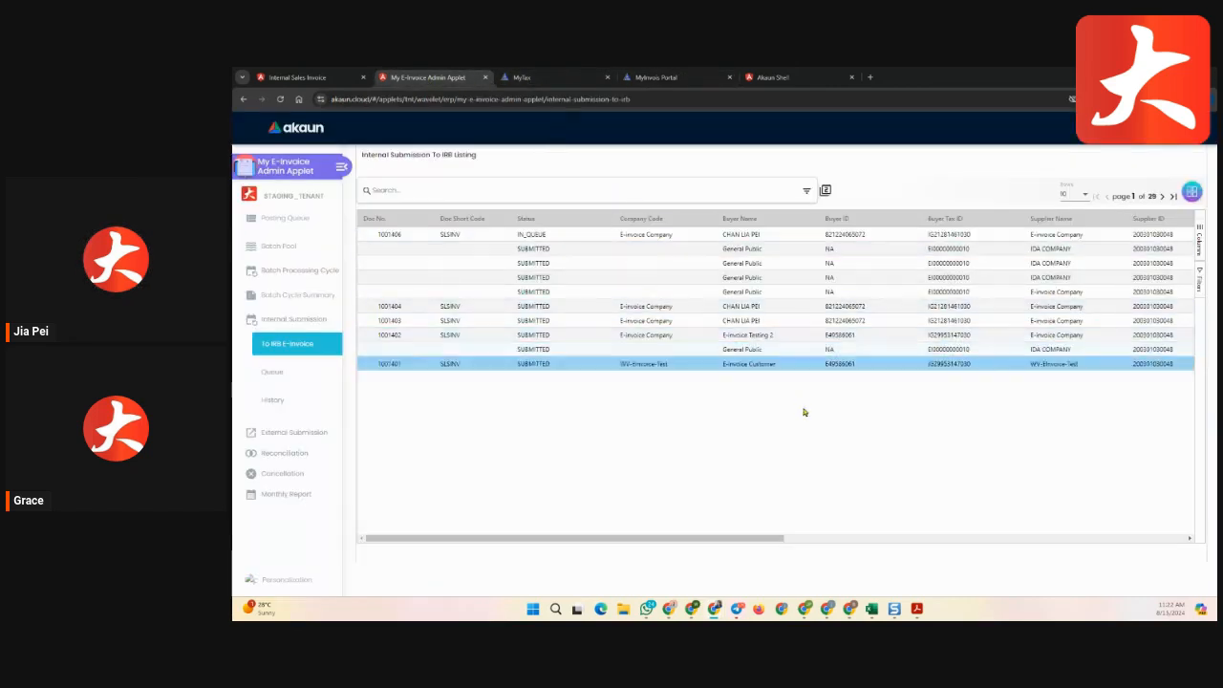
{"action": "left_click", "coordinate": [299, 380]}
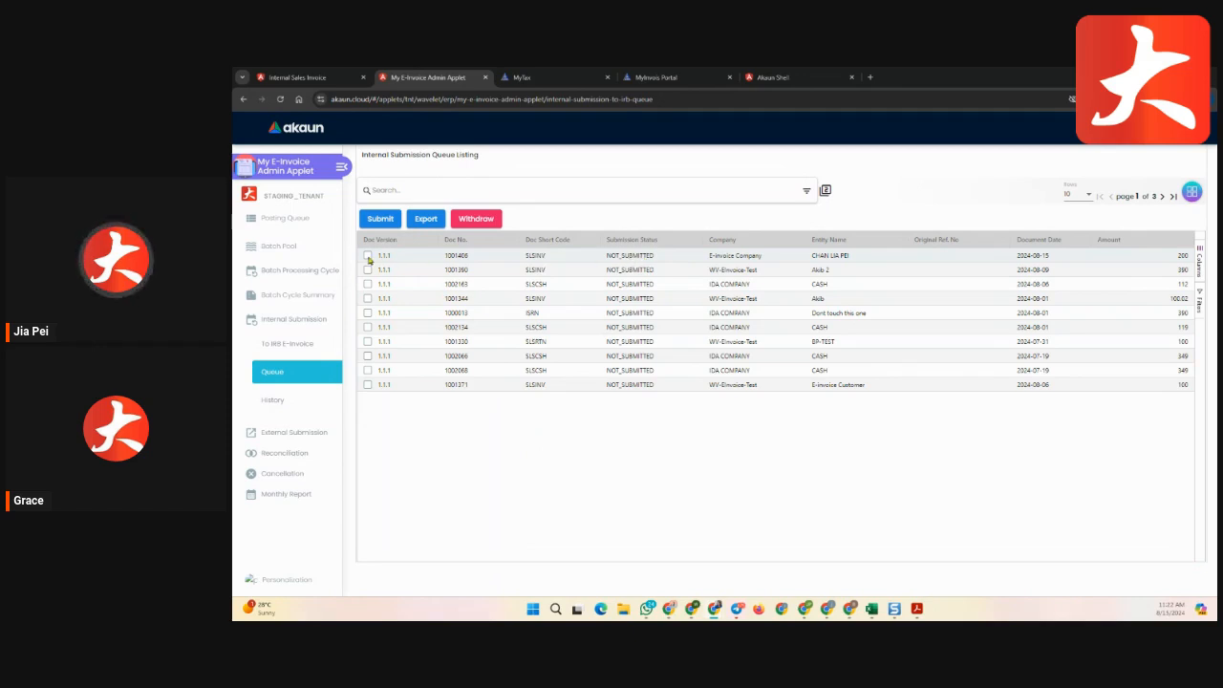
{"action": "left_click", "coordinate": [368, 256]}
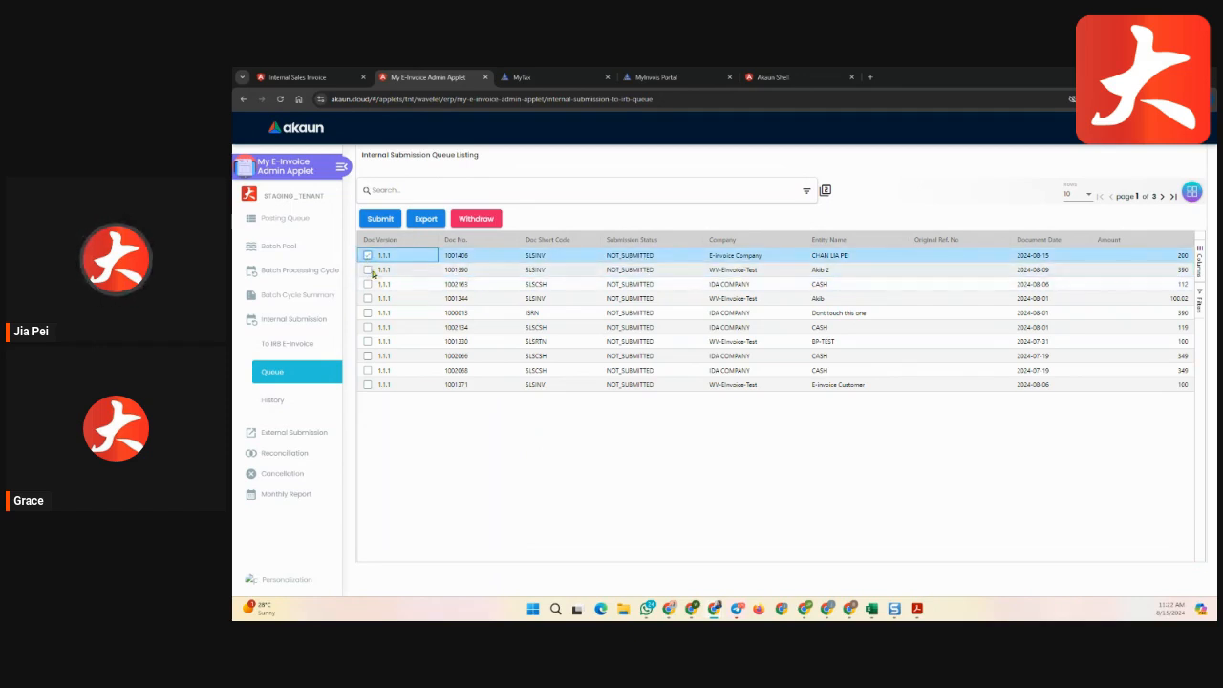
{"action": "left_click", "coordinate": [378, 222]}
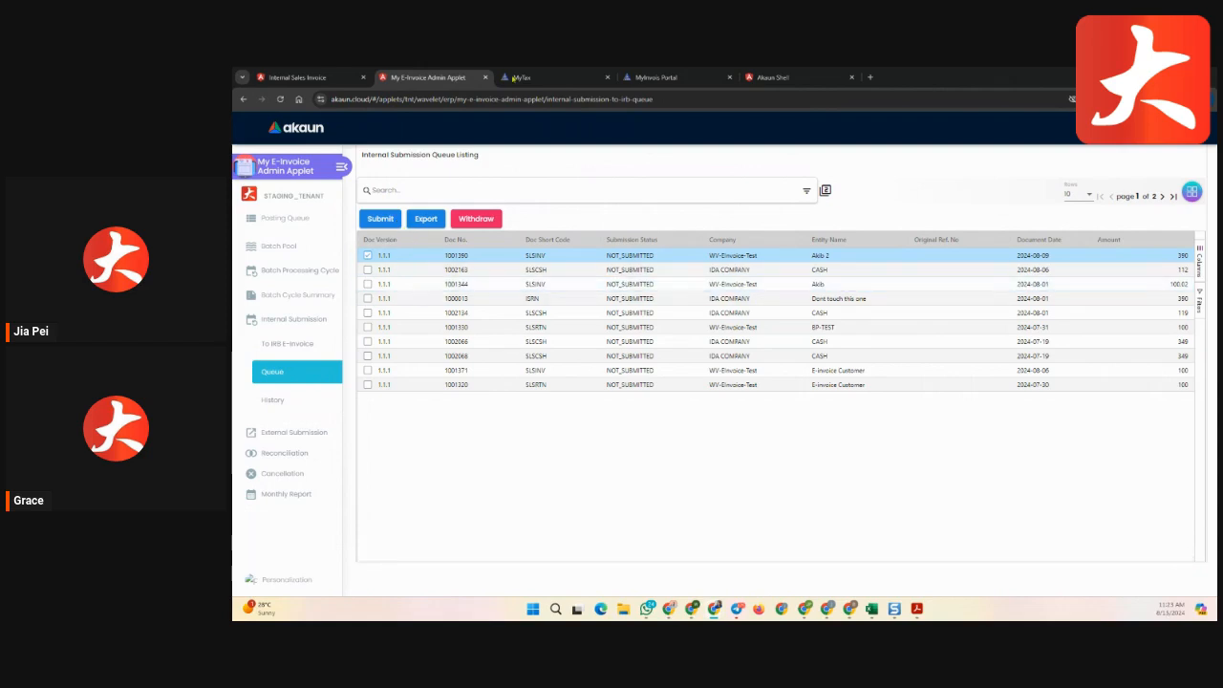
Switch to the MyInvois Portal and look for the submitted invoice under submitted documents and among all documents.
{"action": "left_click", "coordinate": [659, 77]}
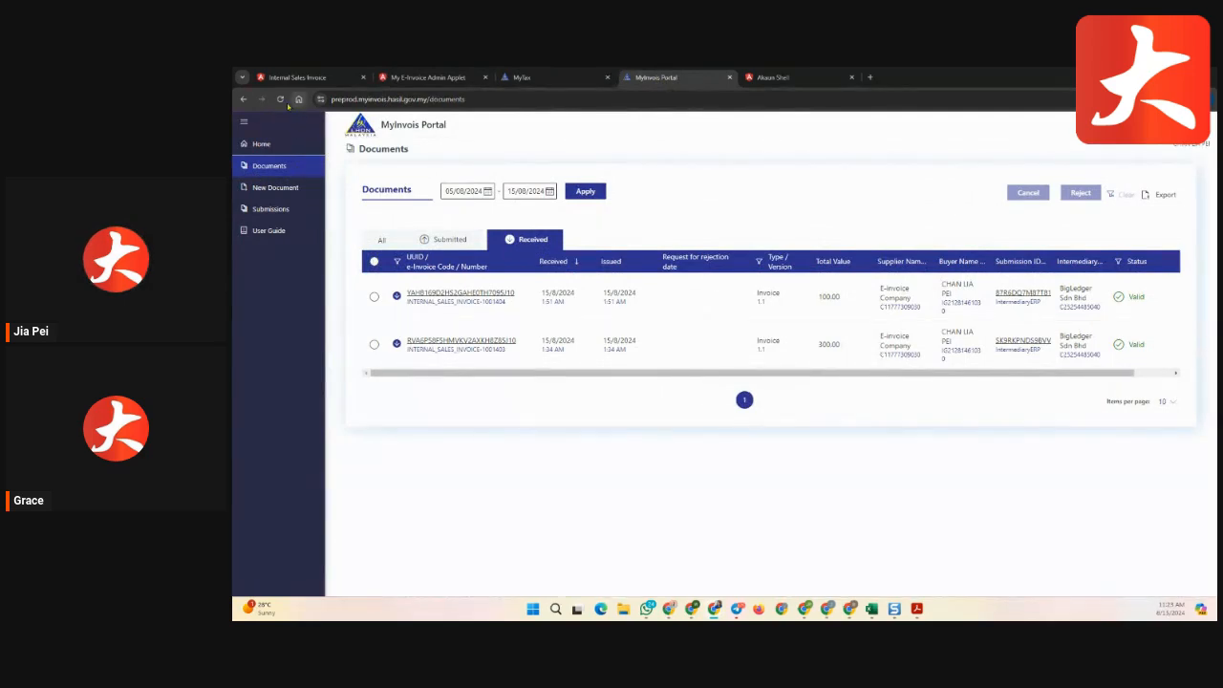
{"action": "left_click", "coordinate": [445, 244]}
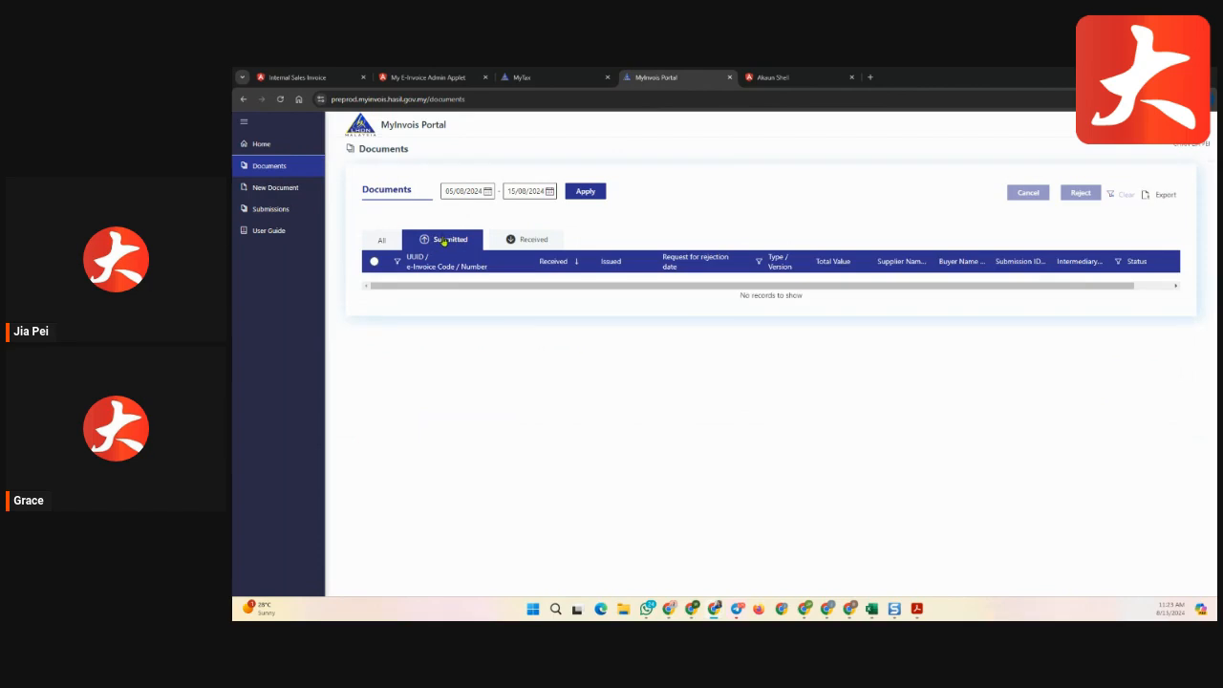
{"action": "left_click", "coordinate": [383, 243]}
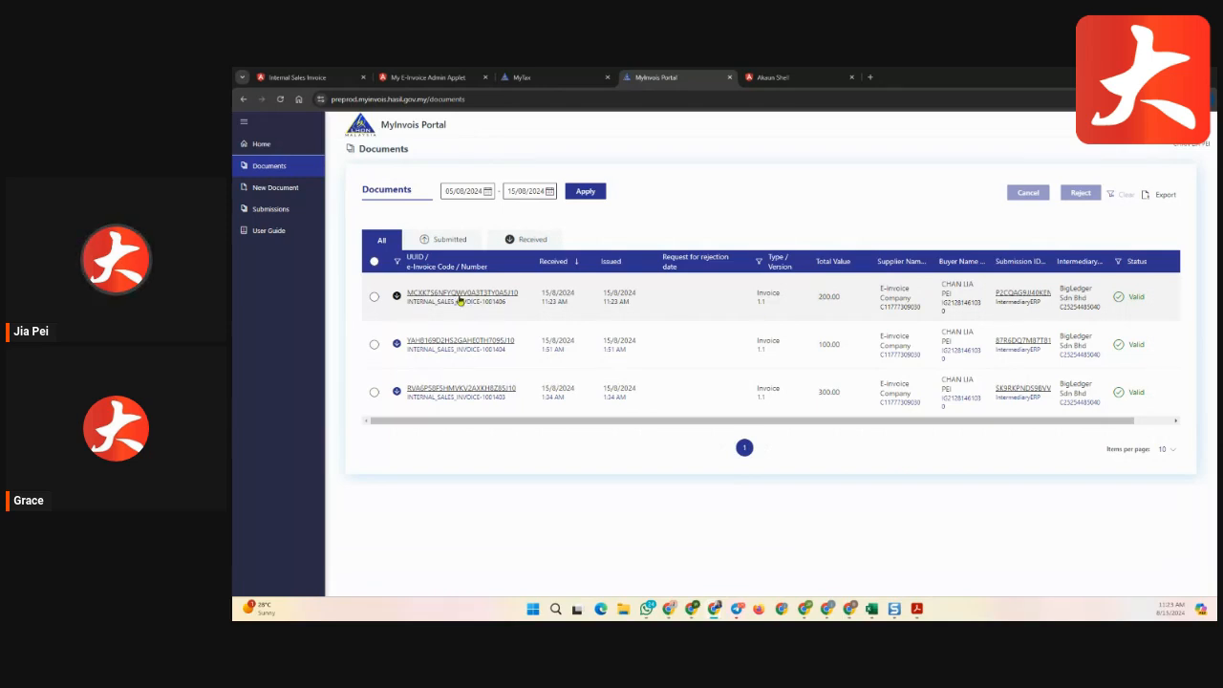
Switch the MyInvois Portal taxpayer to BIGLEDGER SDN. BHD. and open its documents list.
{"action": "left_click", "coordinate": [1195, 146]}
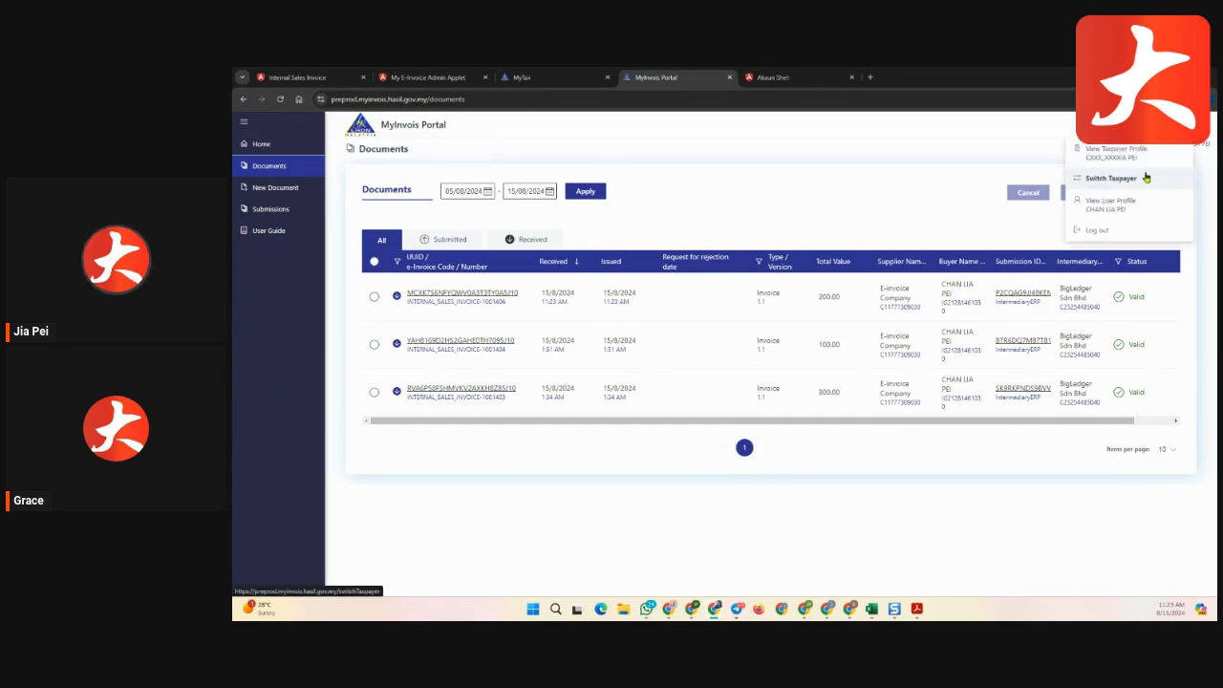
{"action": "left_click", "coordinate": [1137, 163]}
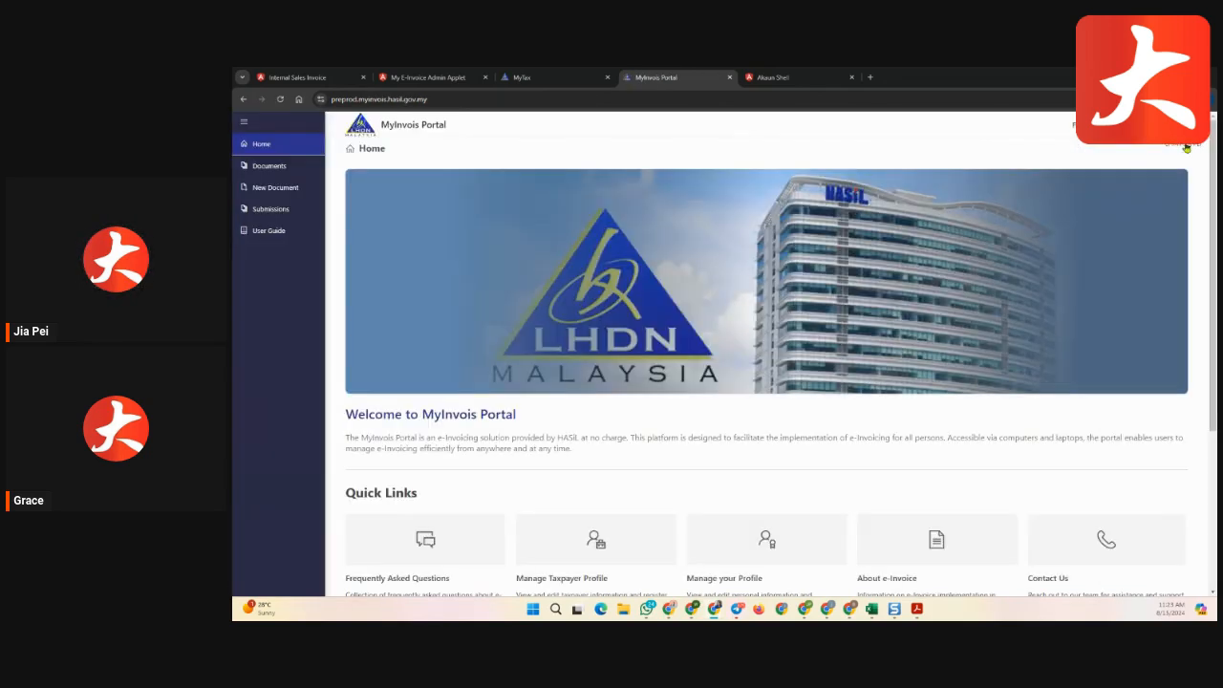
{"action": "left_click", "coordinate": [1187, 146]}
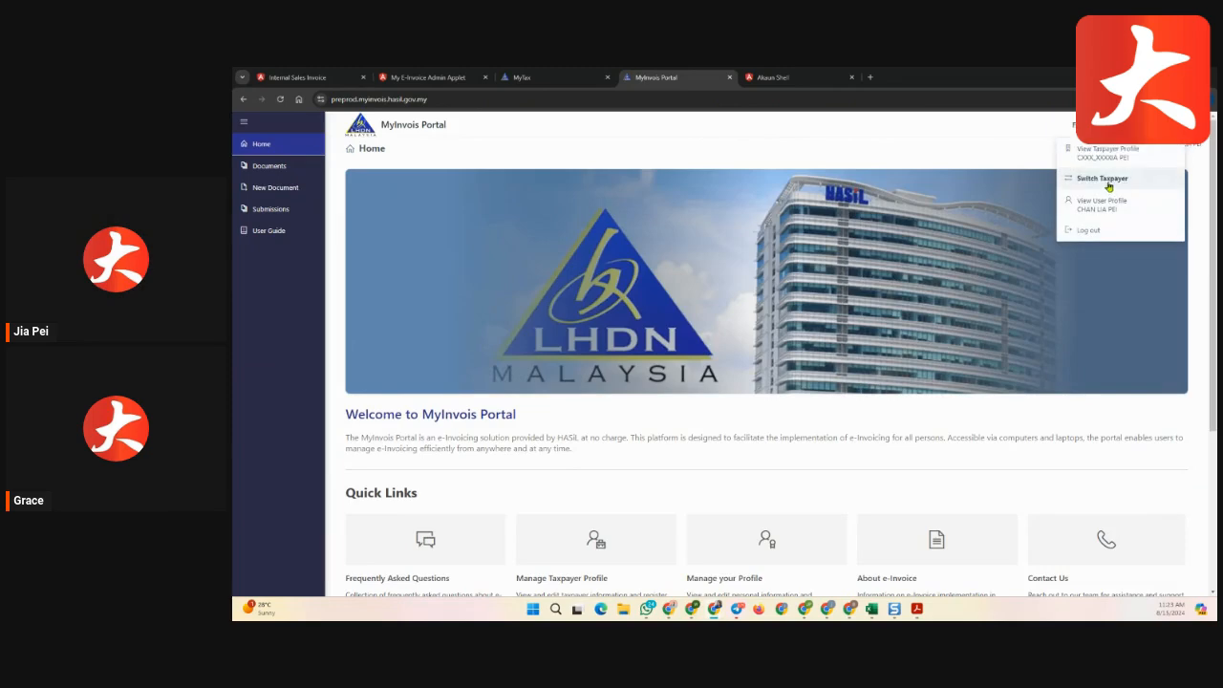
{"action": "left_click", "coordinate": [1110, 187]}
{"action": "left_click", "coordinate": [756, 357]}
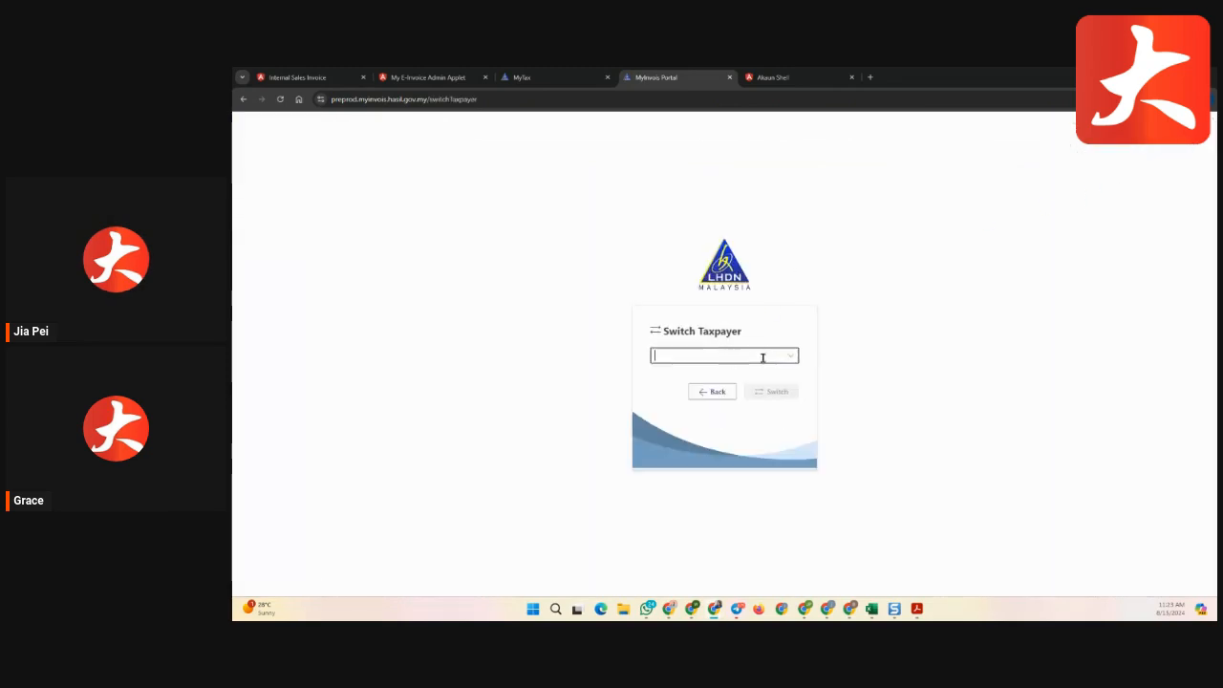
{"action": "left_click", "coordinate": [792, 356]}
{"action": "left_click", "coordinate": [719, 392]}
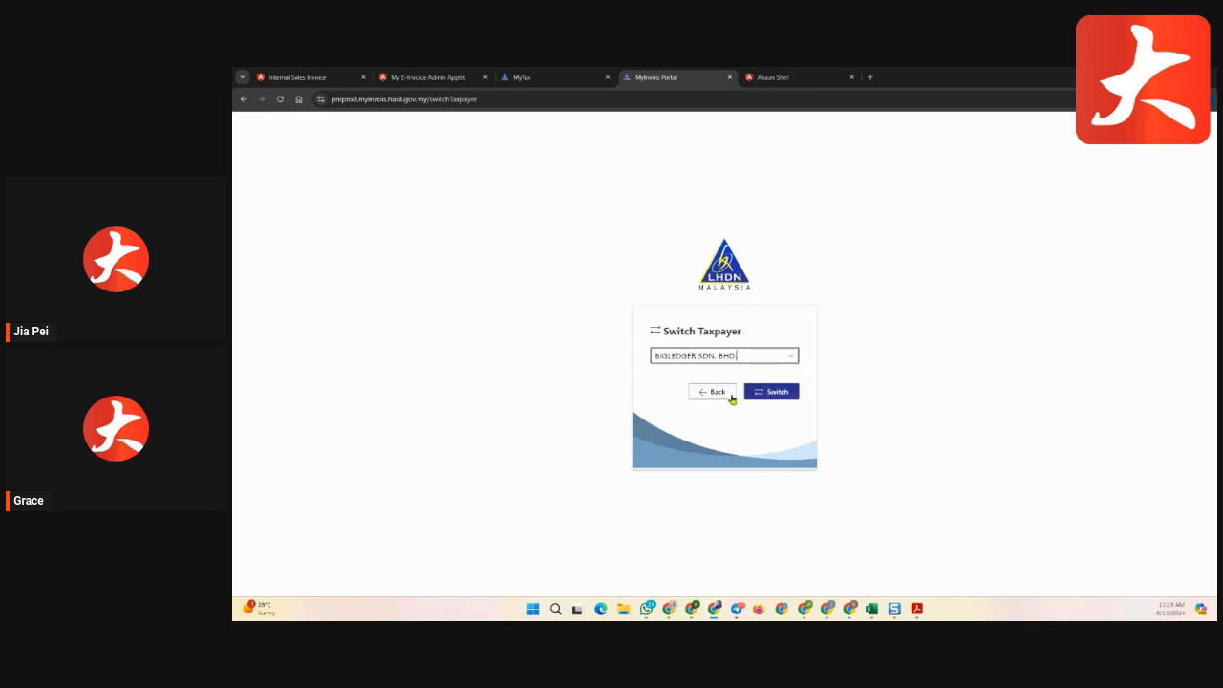
{"action": "left_click", "coordinate": [770, 396]}
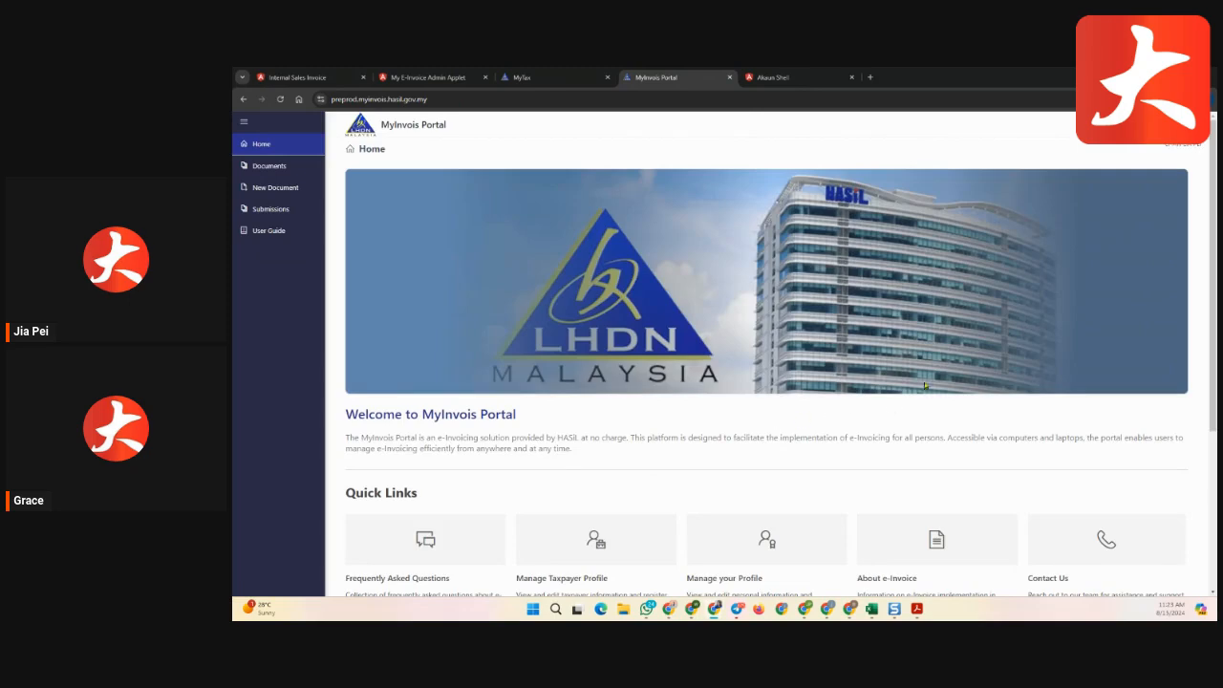
{"action": "left_click", "coordinate": [271, 170]}
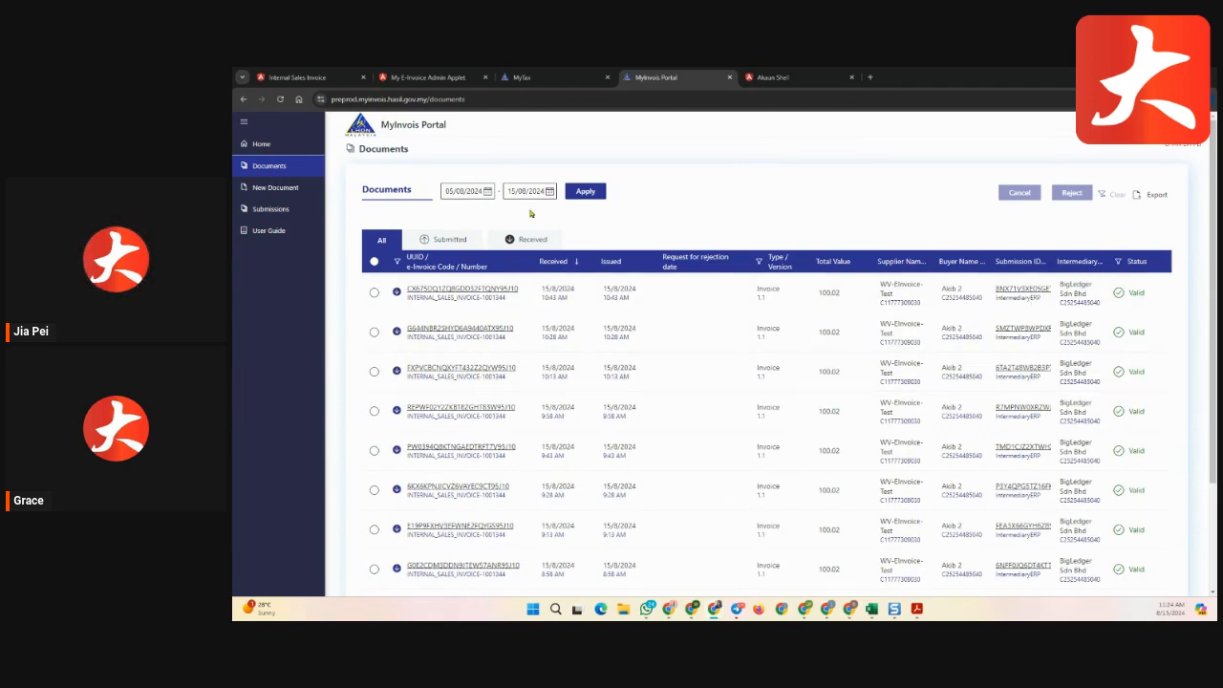
Switch to the Internal Sales Invoice applet, open the newest invoice, and review its e-invoice progress stages.
{"action": "left_click", "coordinate": [287, 77]}
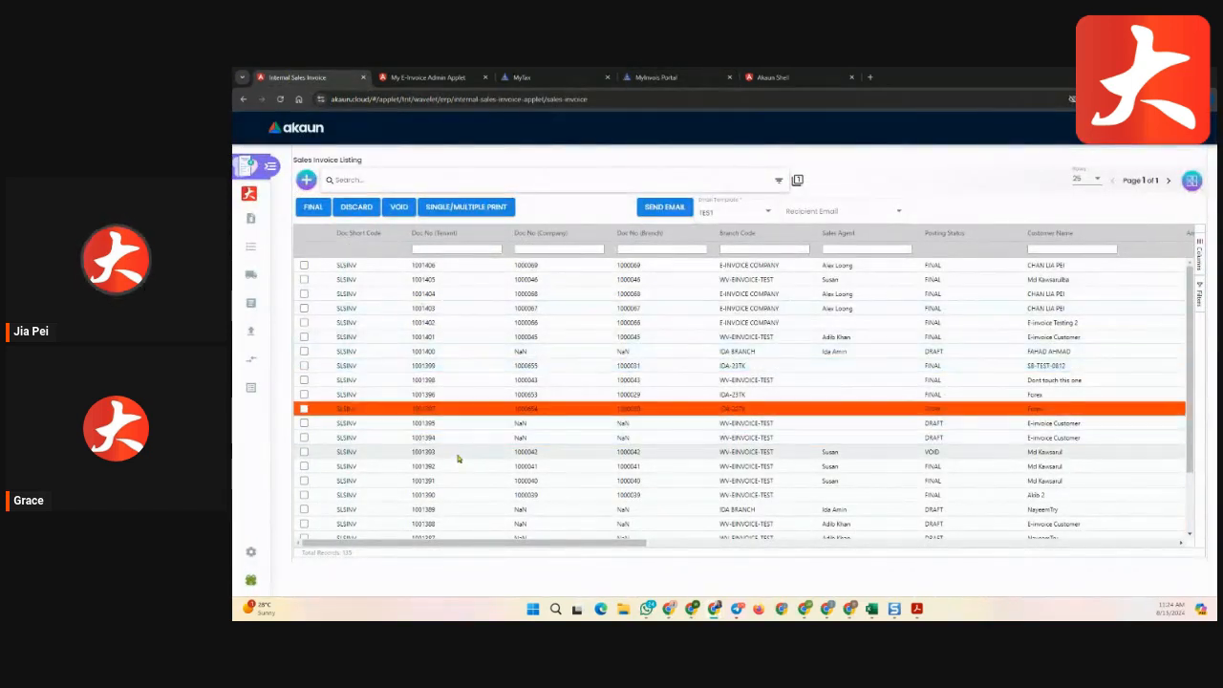
{"action": "left_click", "coordinate": [403, 268]}
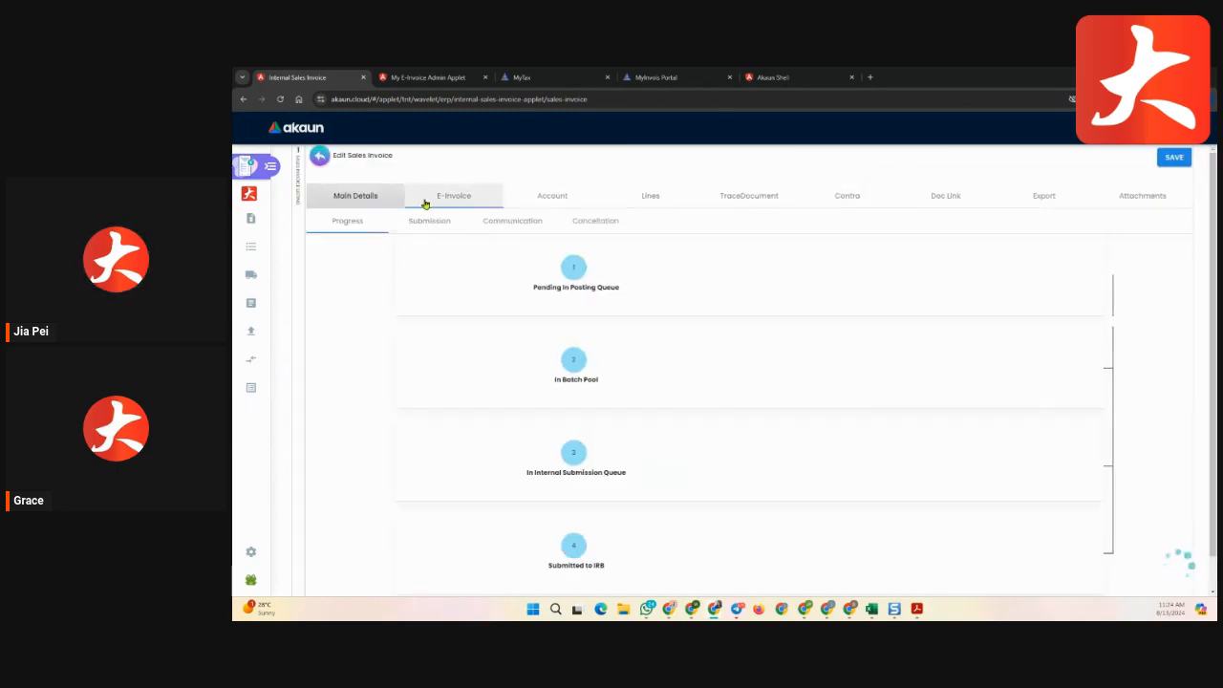
{"action": "left_click", "coordinate": [440, 198]}
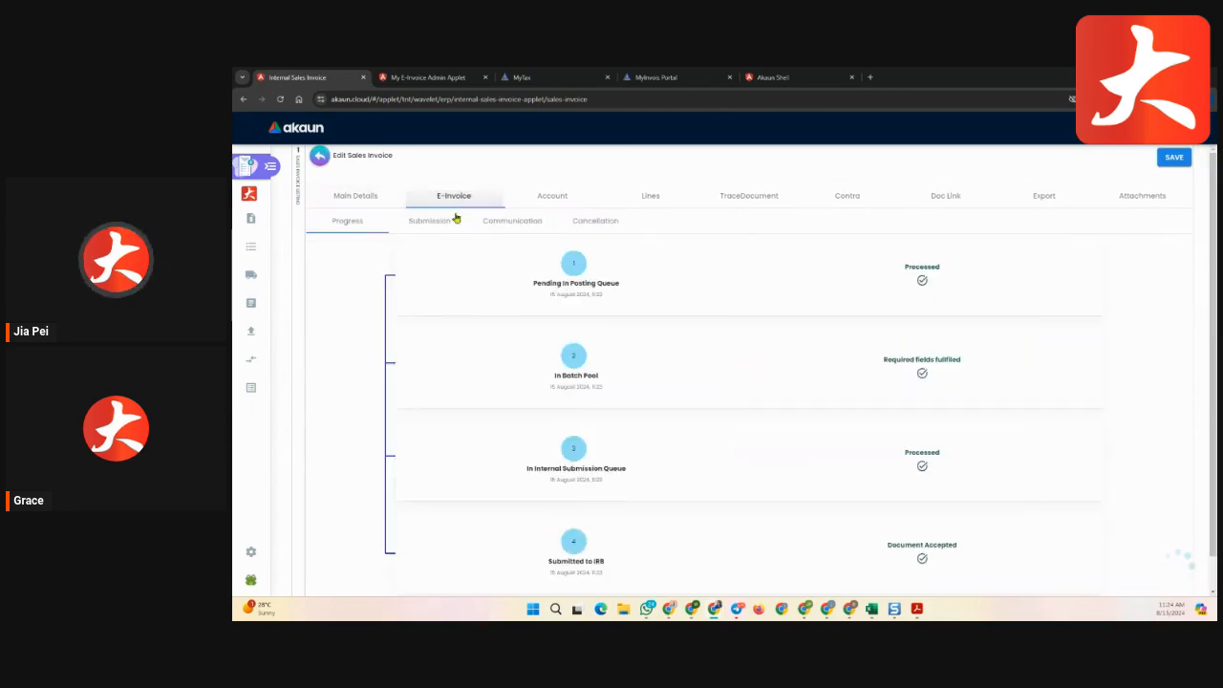
{"action": "left_click", "coordinate": [358, 225]}
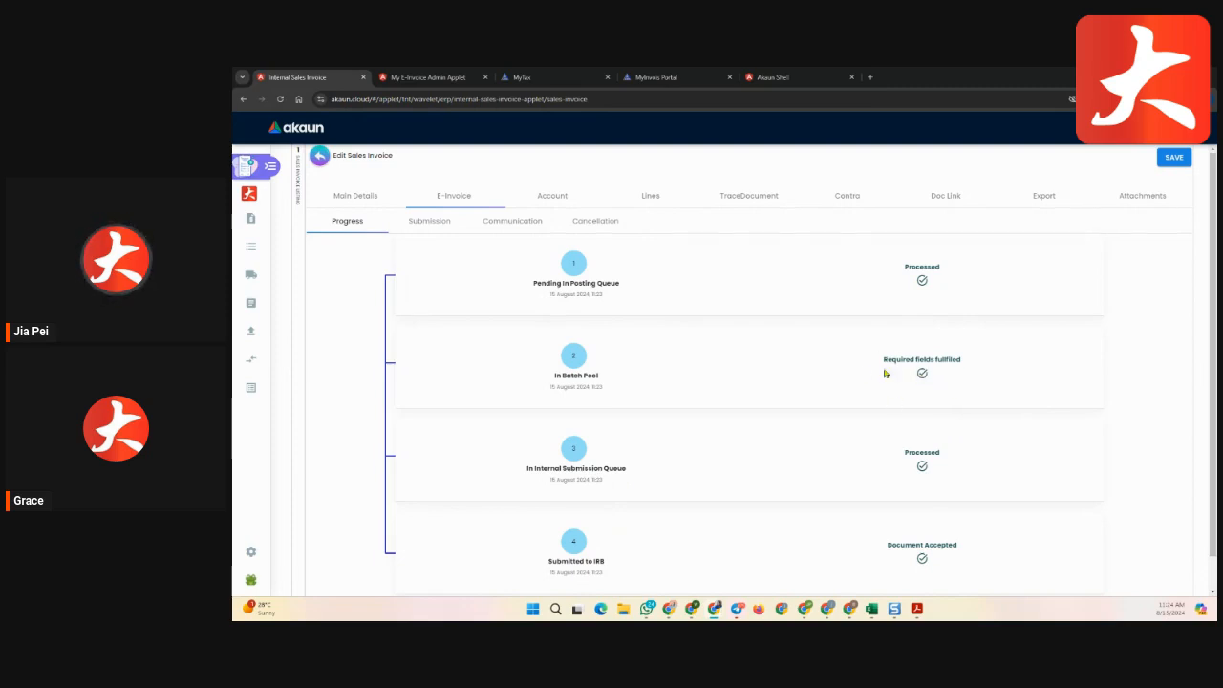
Review the newest invoice's e-invoice submission details, from submission type and buyer's info through to the validation URL.
{"action": "left_click", "coordinate": [430, 223]}
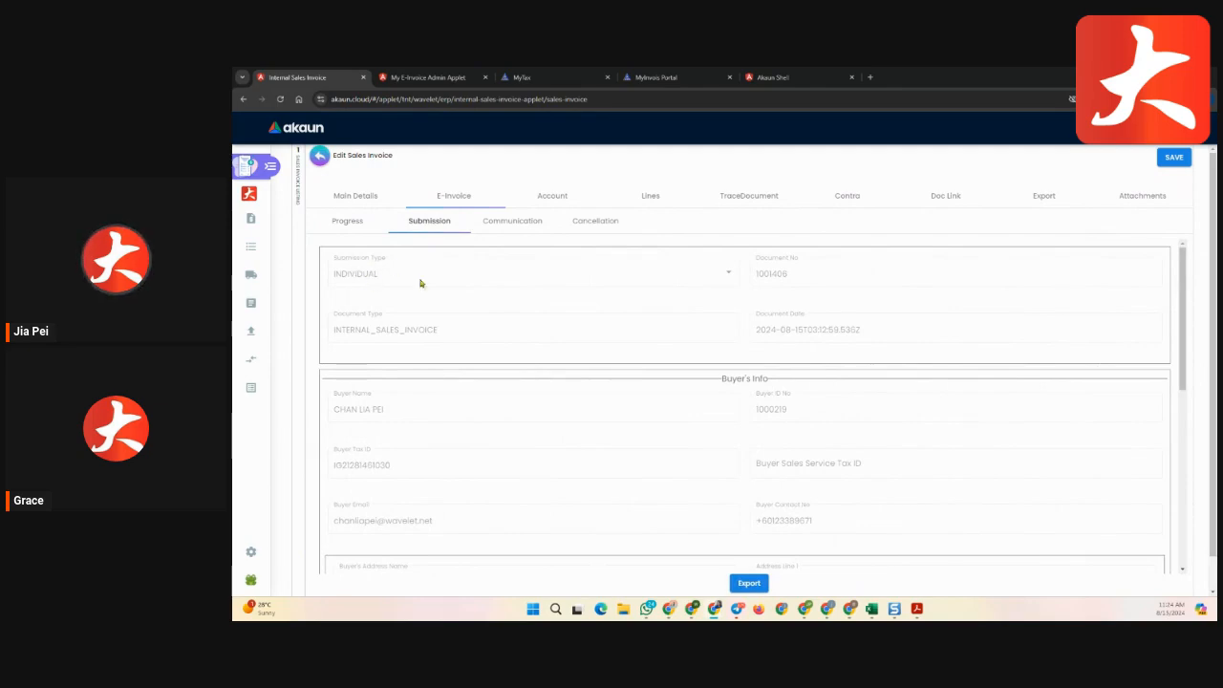
{"action": "scroll", "coordinate": [908, 459], "scroll_direction": "down", "scroll_amount": 3}
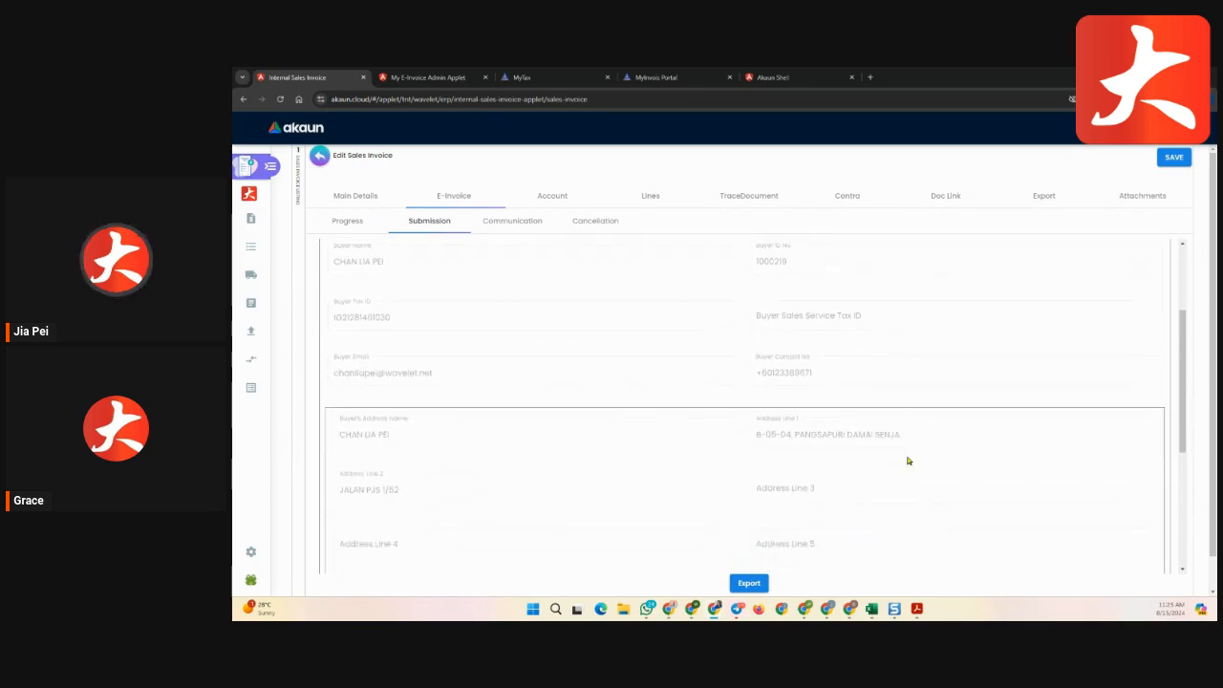
{"action": "scroll", "coordinate": [919, 468], "scroll_direction": "down", "scroll_amount": 2}
{"action": "scroll", "coordinate": [907, 434], "scroll_direction": "down", "scroll_amount": 1}
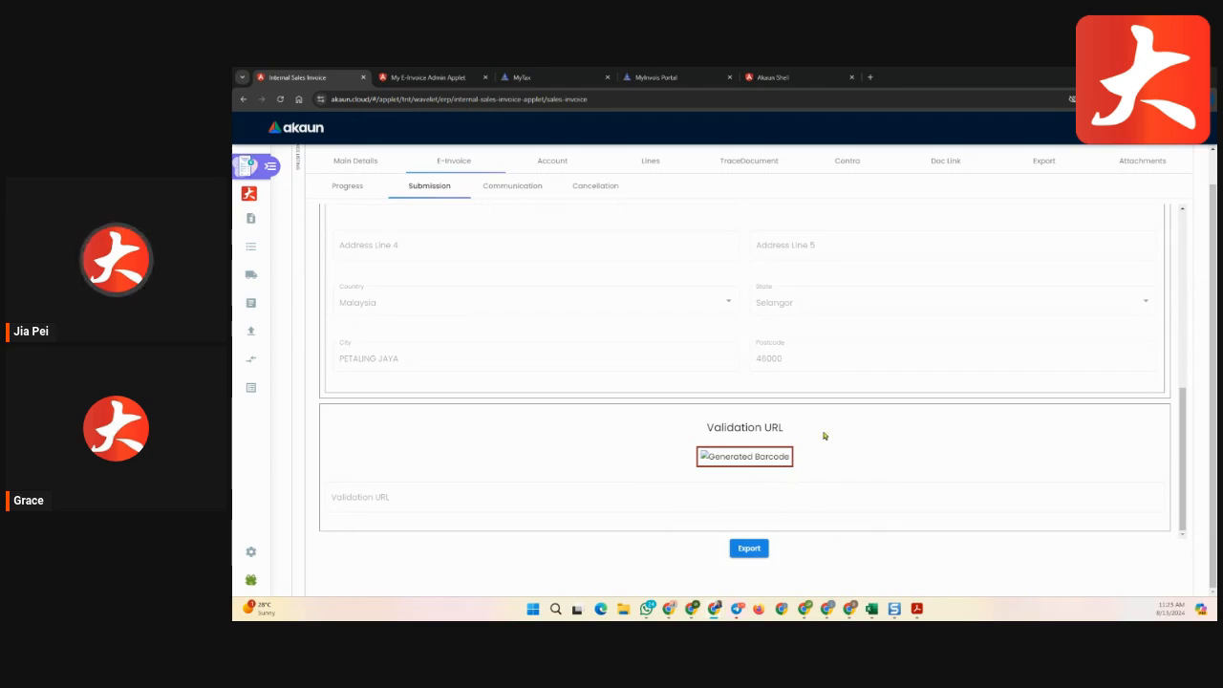
Look at the invoice's e-invoice communication and cancellation details, and return to the Sales Invoice Listing.
{"action": "left_click", "coordinate": [522, 190]}
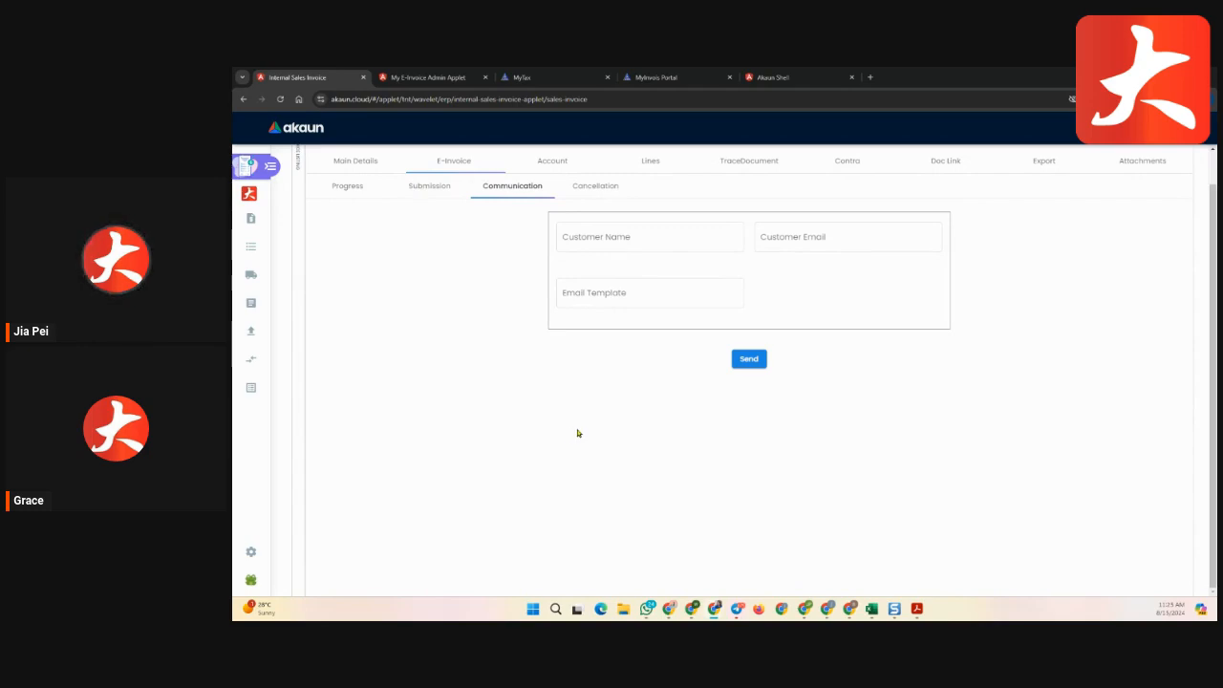
{"action": "left_click", "coordinate": [603, 187]}
{"action": "left_click", "coordinate": [521, 192]}
{"action": "scroll", "coordinate": [356, 189], "scroll_direction": "up", "scroll_amount": 1}
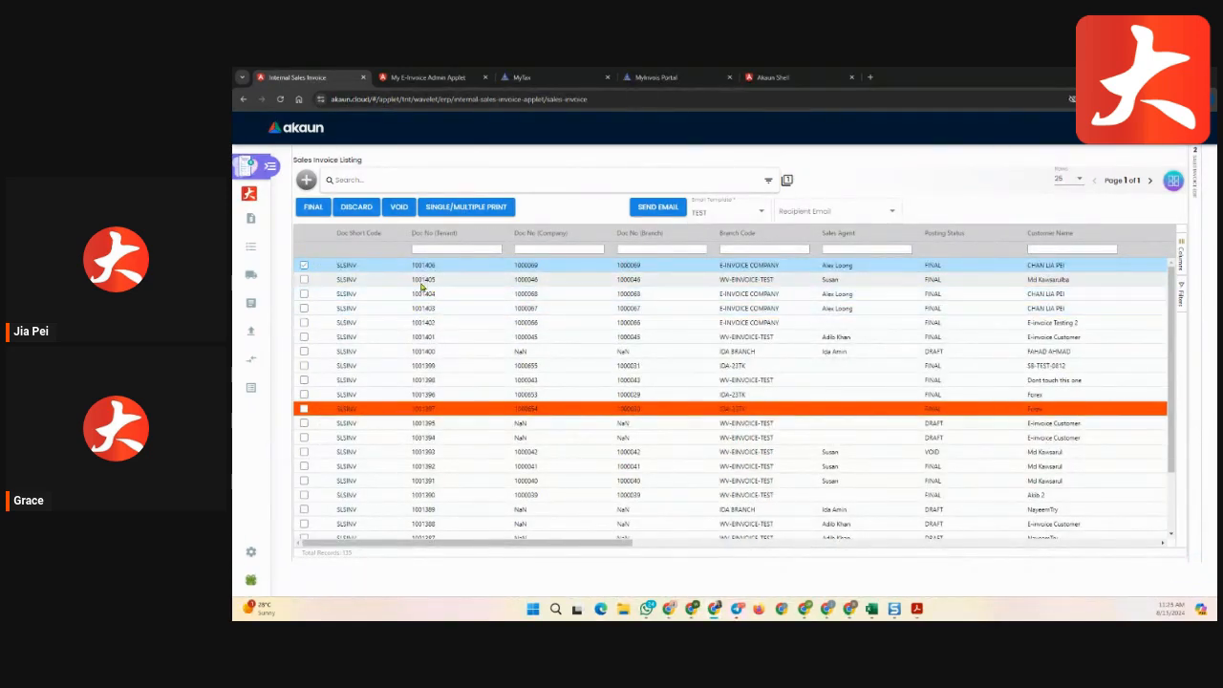
Open the WV-EINVOICE-TEST invoice second in the listing and review its e-invoice progress and submission details.
{"action": "left_click", "coordinate": [429, 281]}
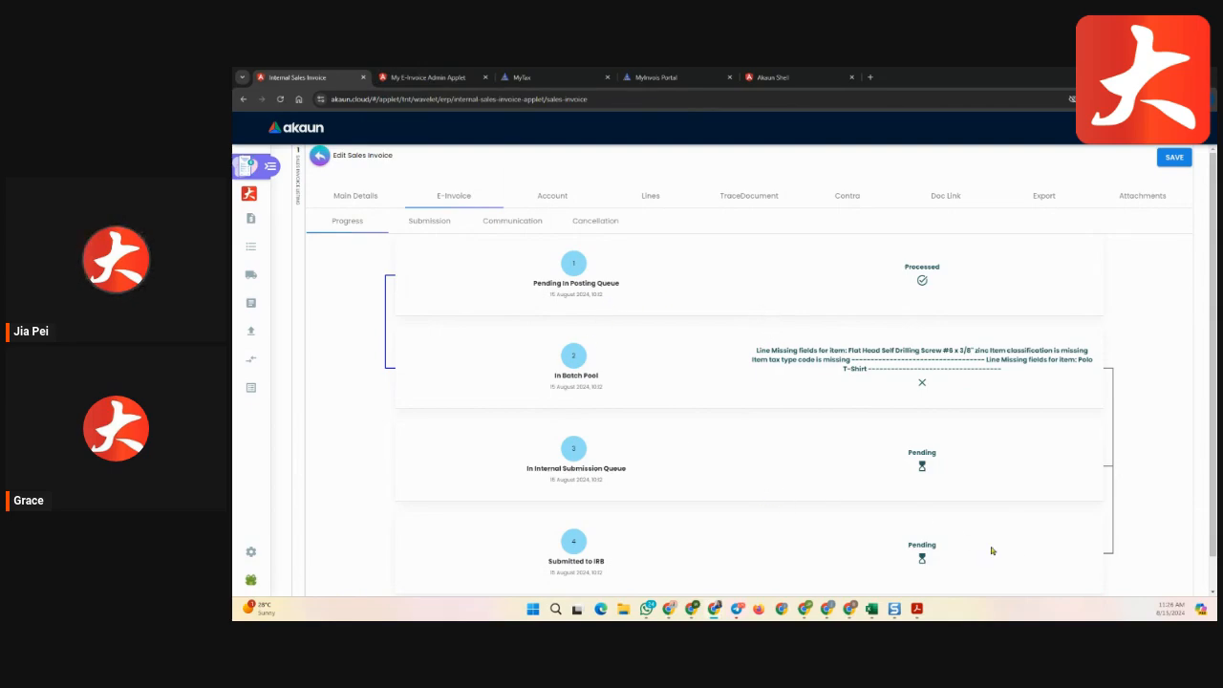
{"action": "left_click", "coordinate": [427, 223]}
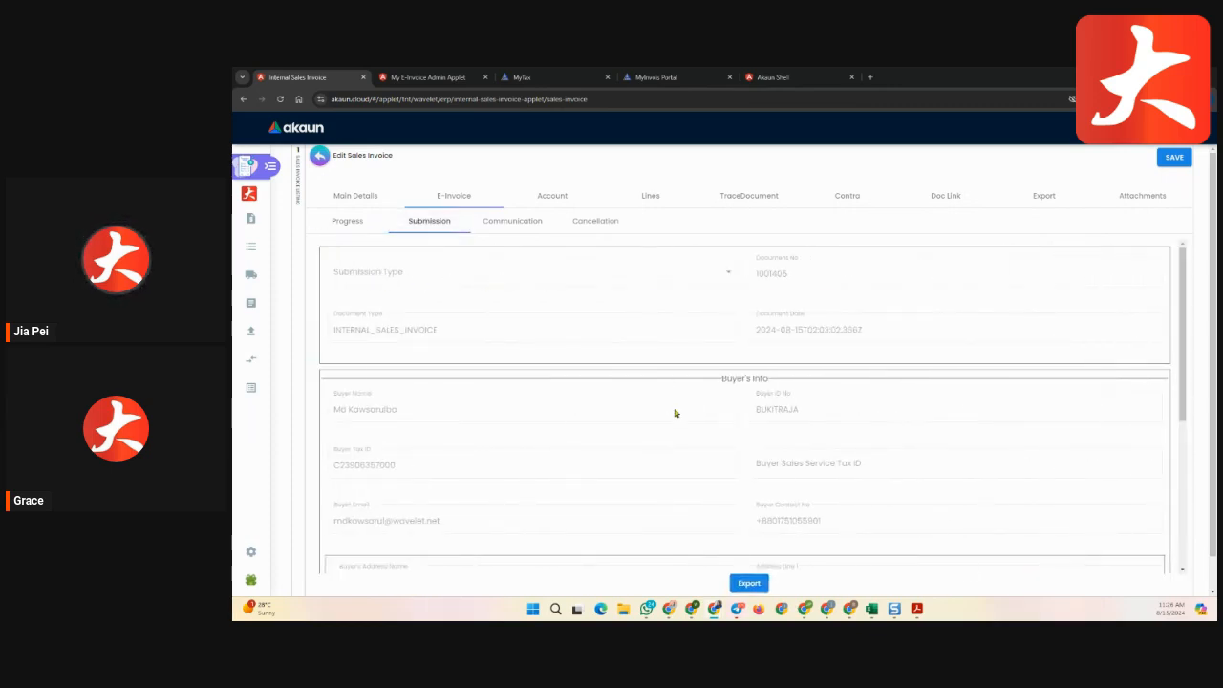
{"action": "scroll", "coordinate": [745, 399], "scroll_direction": "down", "scroll_amount": 5}
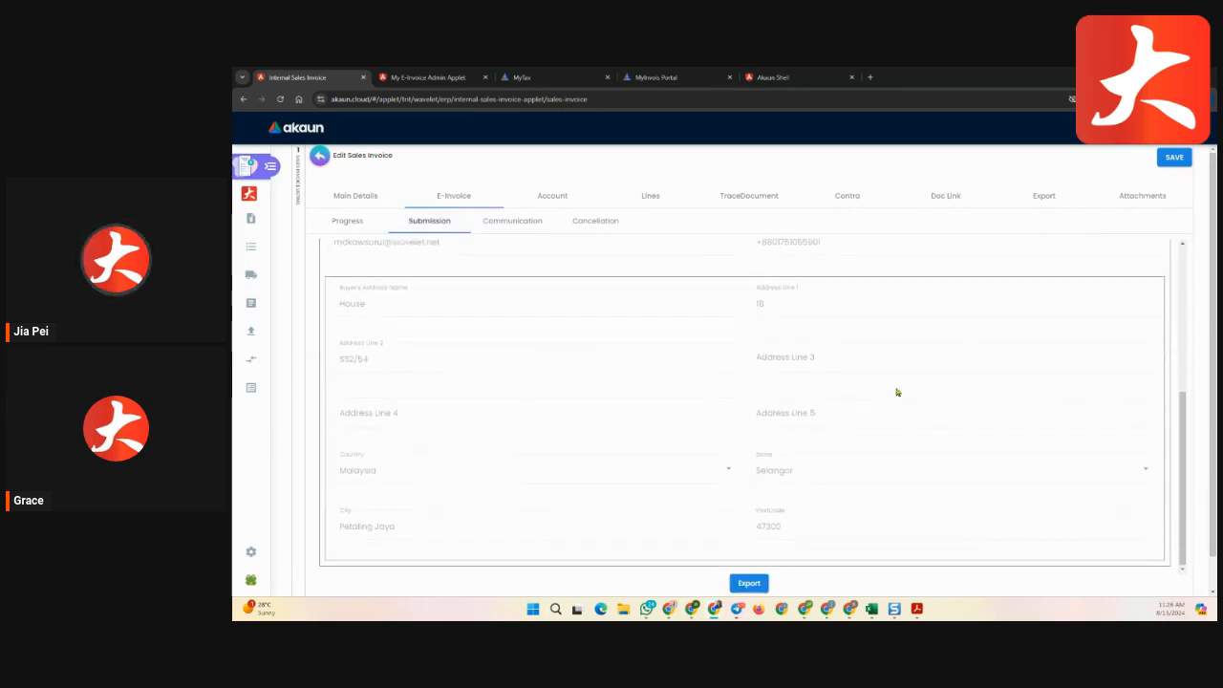
{"action": "scroll", "coordinate": [893, 391], "scroll_direction": "up", "scroll_amount": 6}
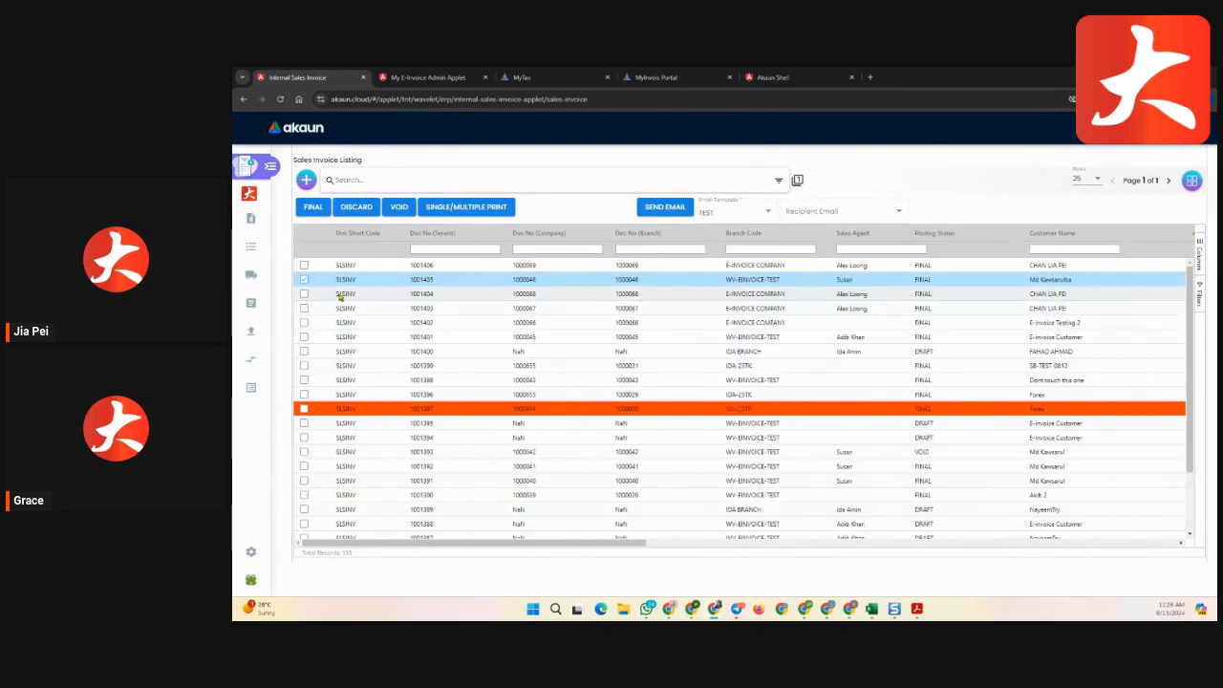
Open the third invoice in the listing and examine the QR code and validation URL in its e-invoice submission details.
{"action": "left_click", "coordinate": [336, 296]}
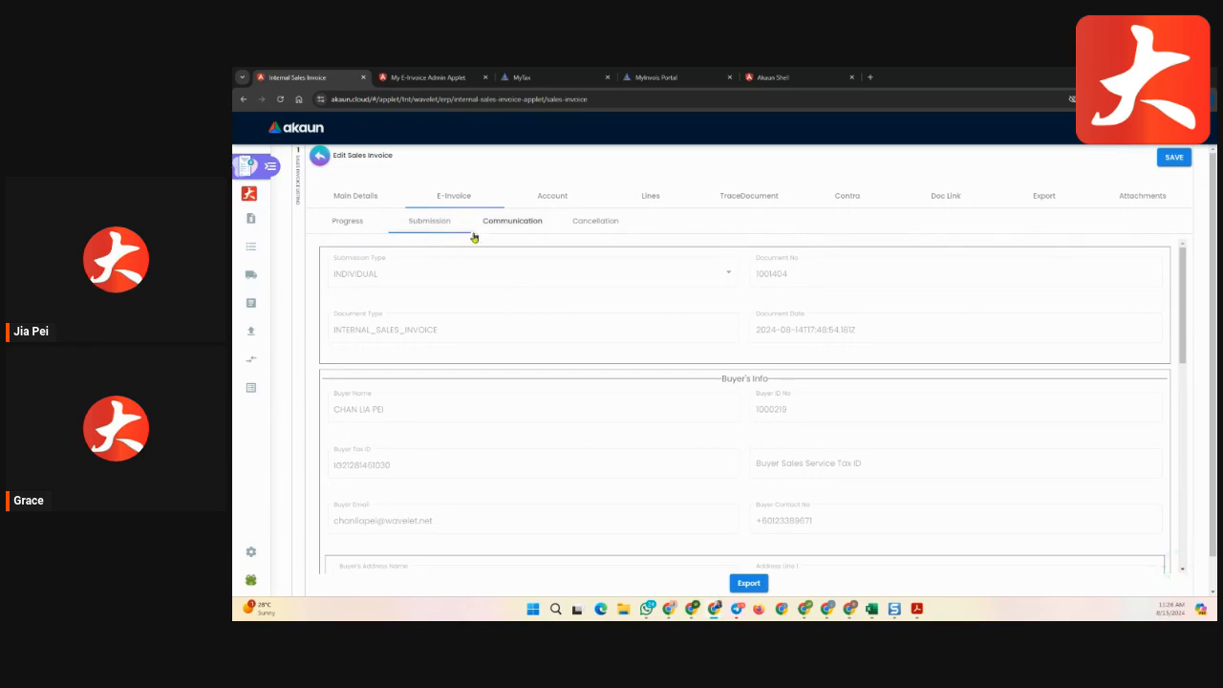
{"action": "scroll", "coordinate": [656, 347], "scroll_direction": "down", "scroll_amount": 10}
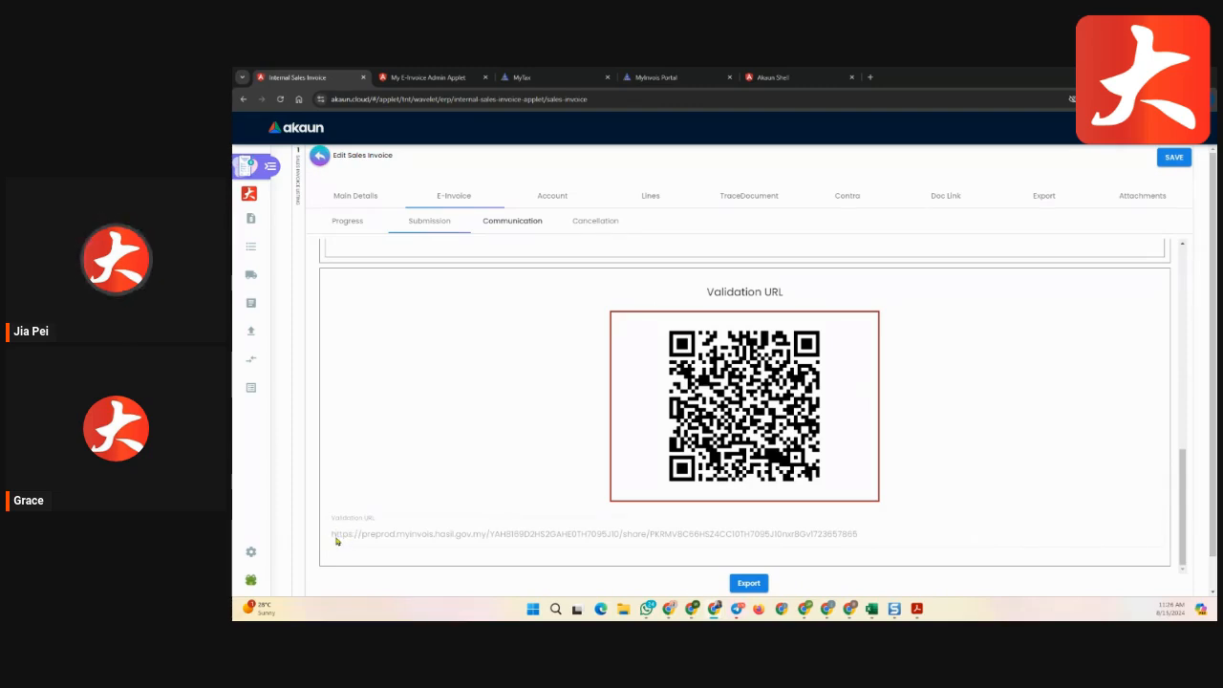
{"action": "left_click_drag", "start_coordinate": [335, 541], "coordinate": [864, 546]}
{"action": "left_click", "coordinate": [963, 485]}
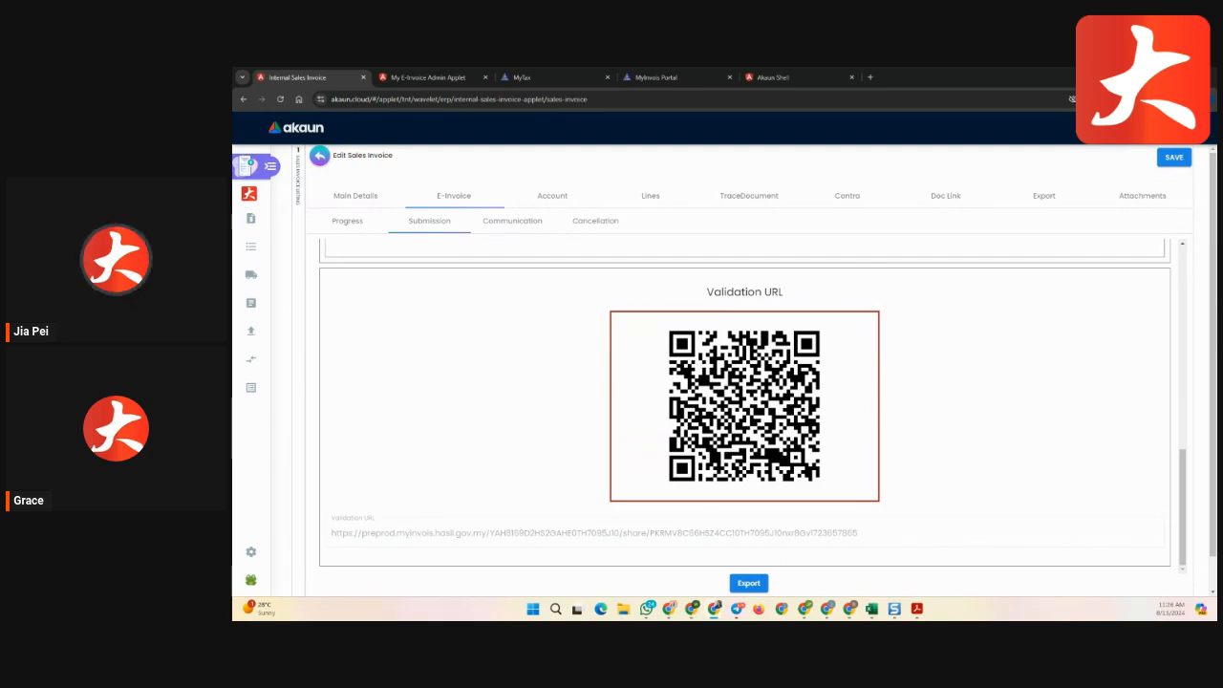
Switch to the sample e-invoice PDF and examine the Buyer TIN line in its buyer details.
{"action": "key", "text": "alt+Tab"}
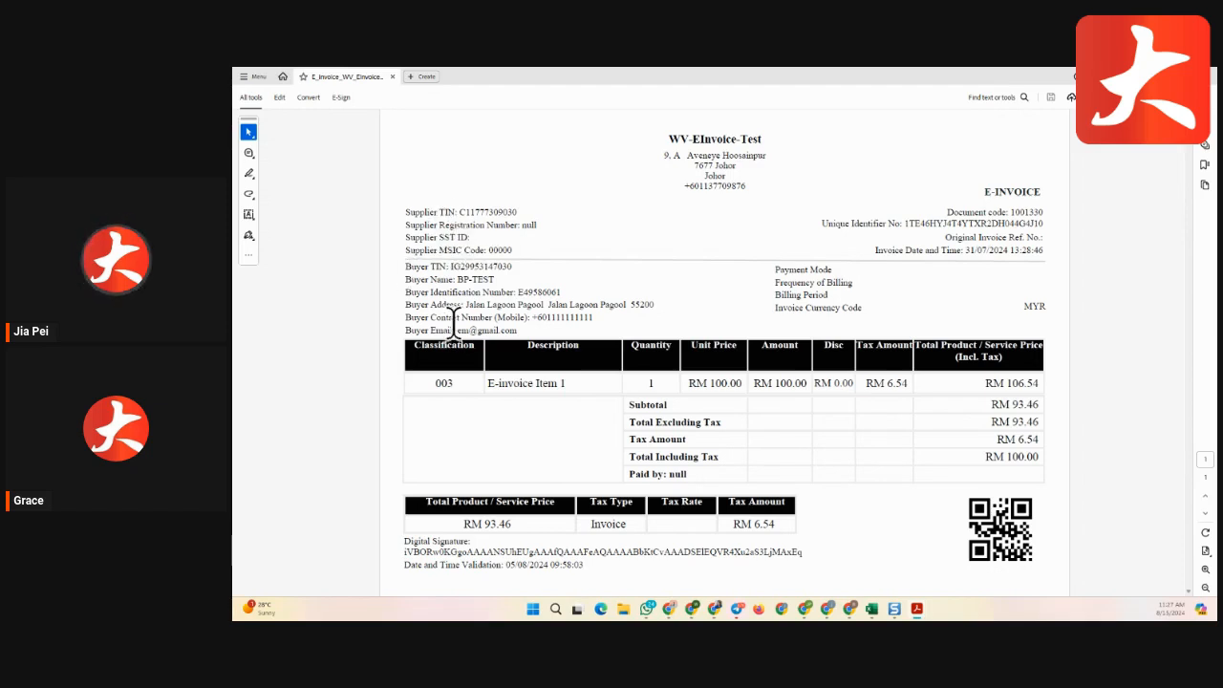
{"action": "left_click_drag", "start_coordinate": [406, 269], "coordinate": [444, 269]}
{"action": "left_click", "coordinate": [529, 271]}
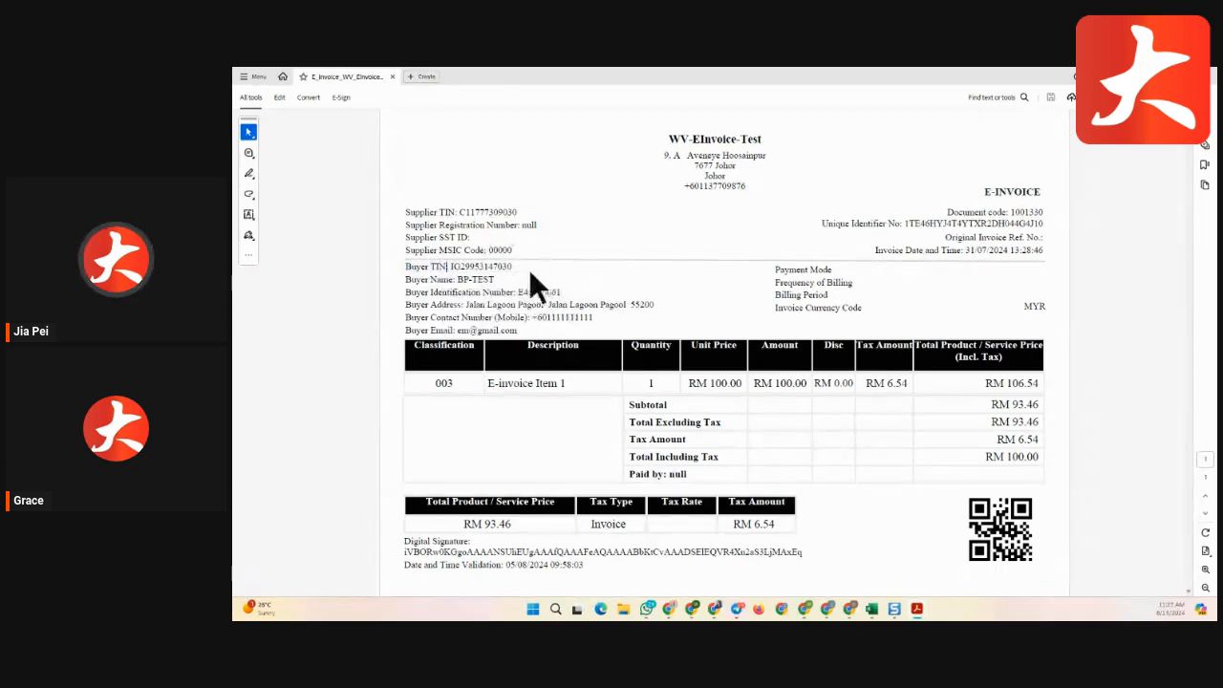
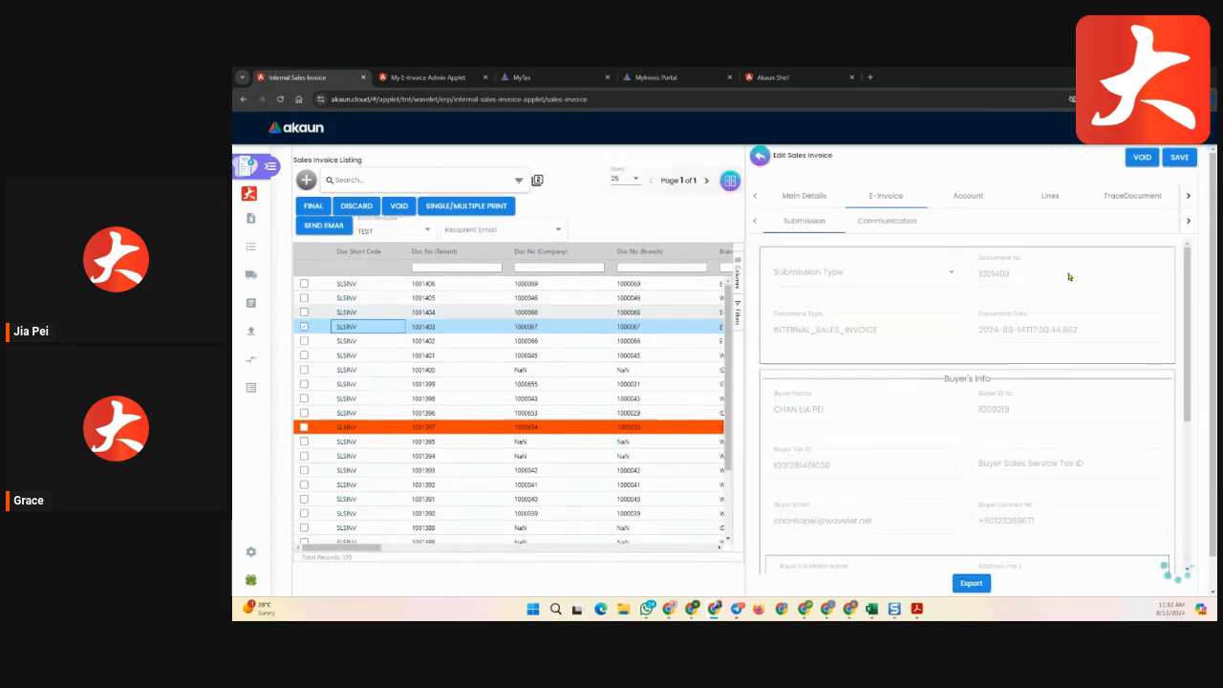
Open the selected invoice's e-invoice cancellation details and try a rejection request with the reason Wrong invoice details.
{"action": "left_click", "coordinate": [1188, 225]}
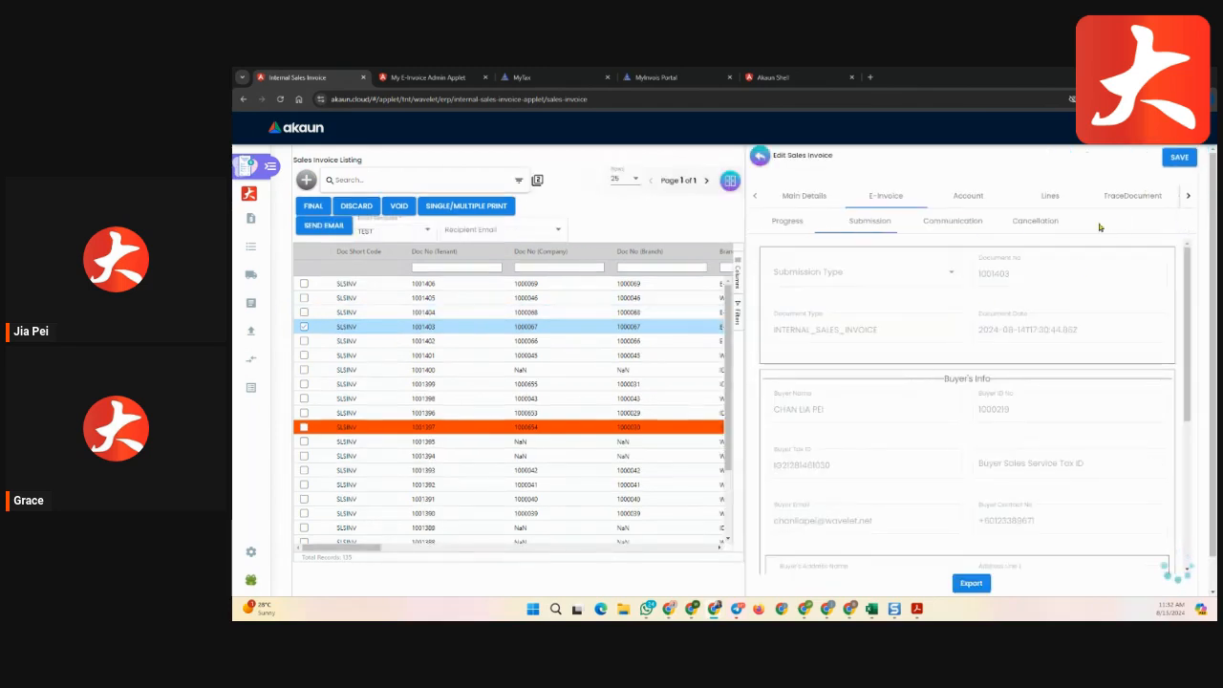
{"action": "left_click", "coordinate": [1036, 221]}
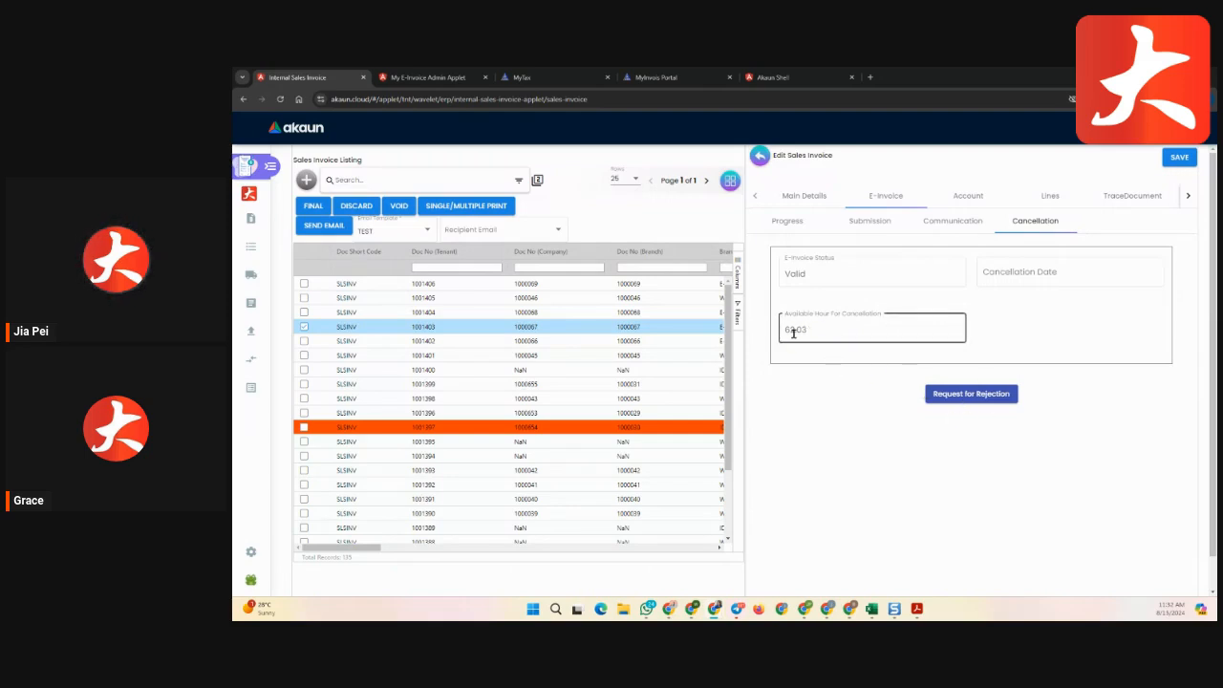
{"action": "left_click", "coordinate": [988, 400]}
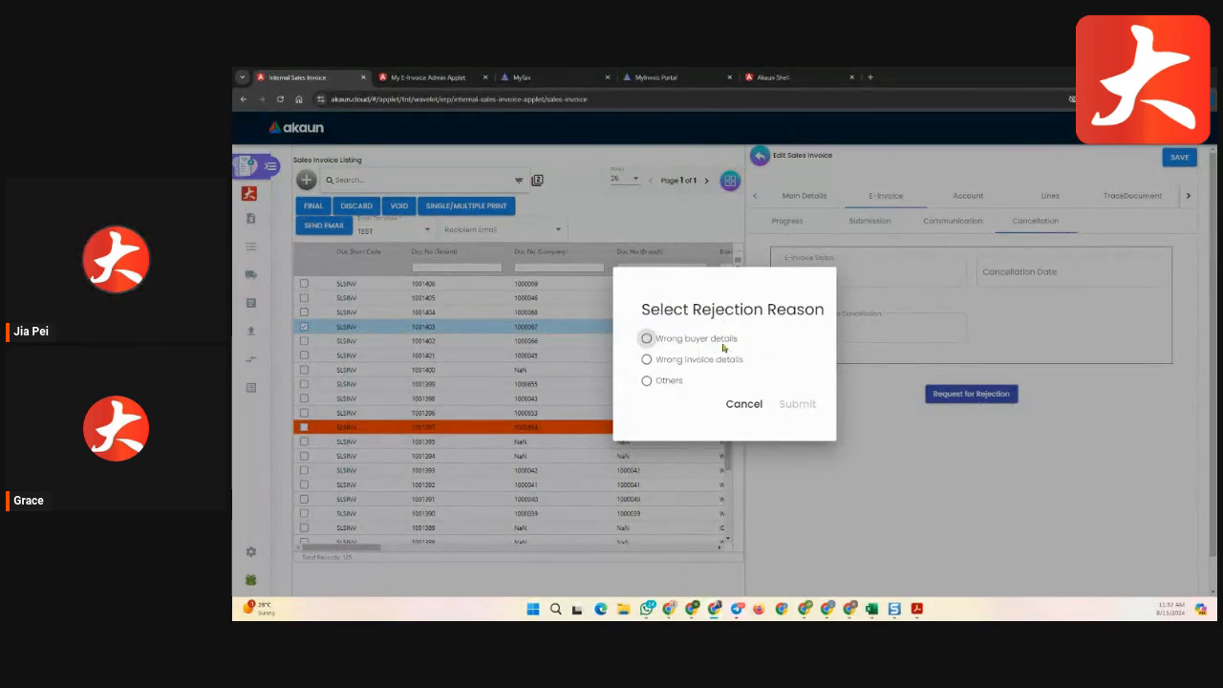
{"action": "left_click", "coordinate": [646, 360]}
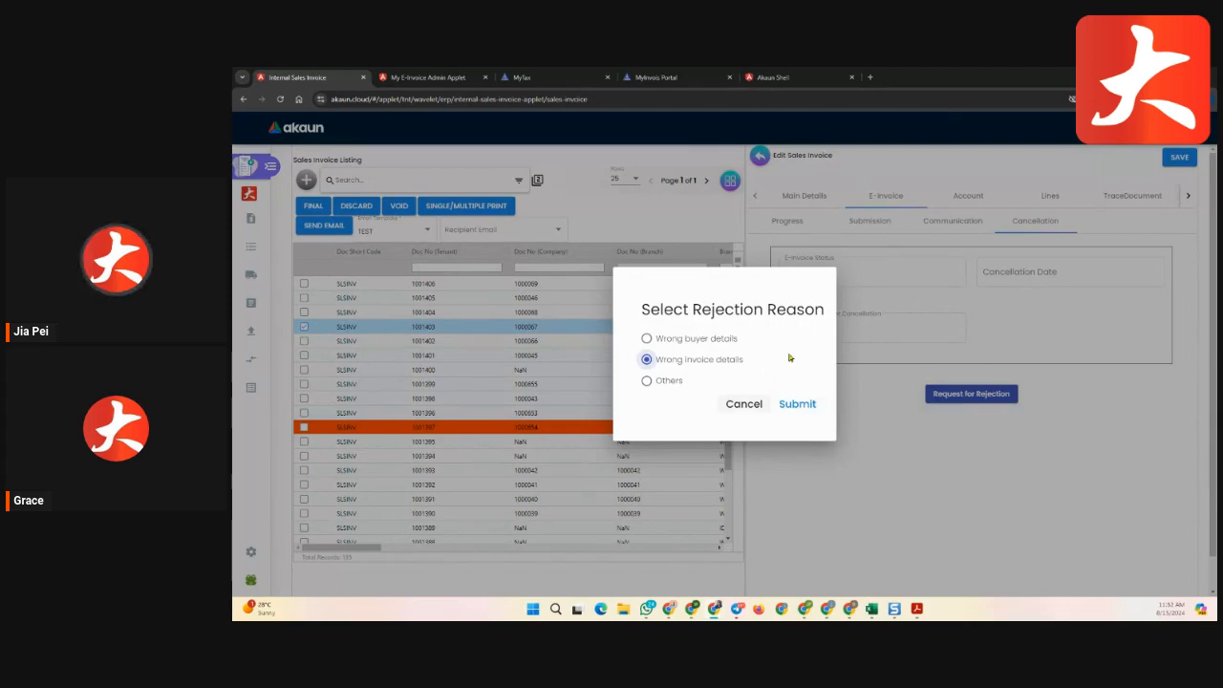
{"action": "left_click", "coordinate": [743, 406]}
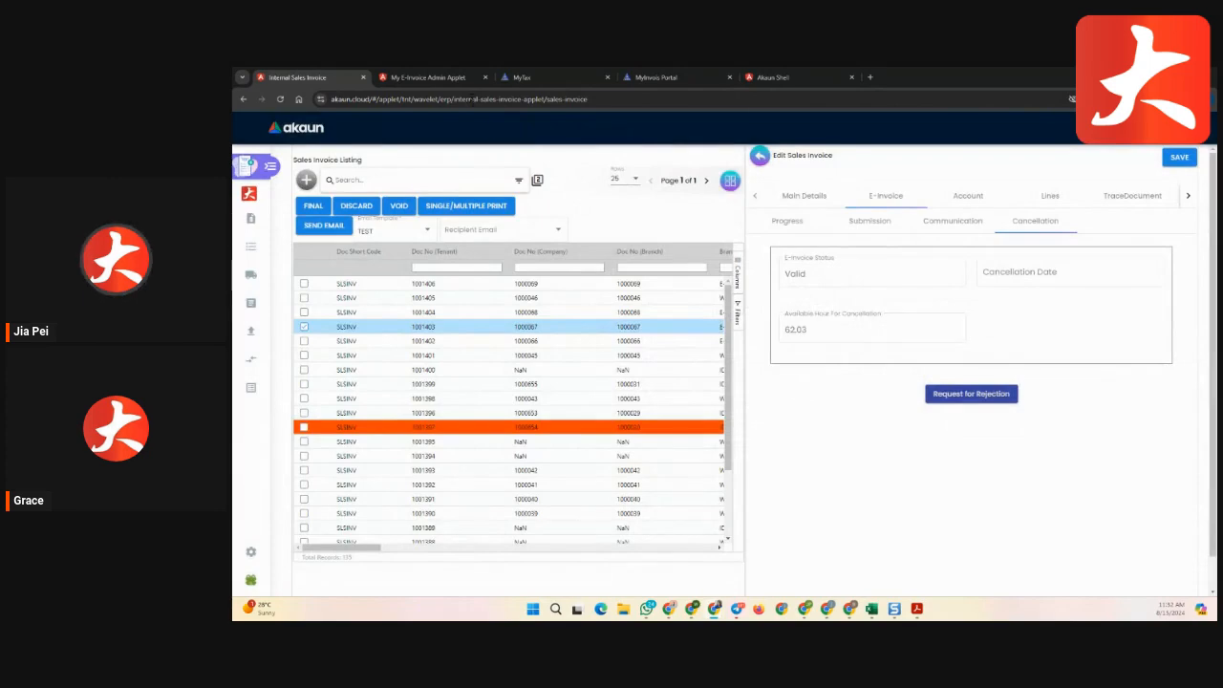
Switch to My E-Invoice Admin Applet and open the Rejection Requests listing under Cancellation.
{"action": "left_click", "coordinate": [449, 78]}
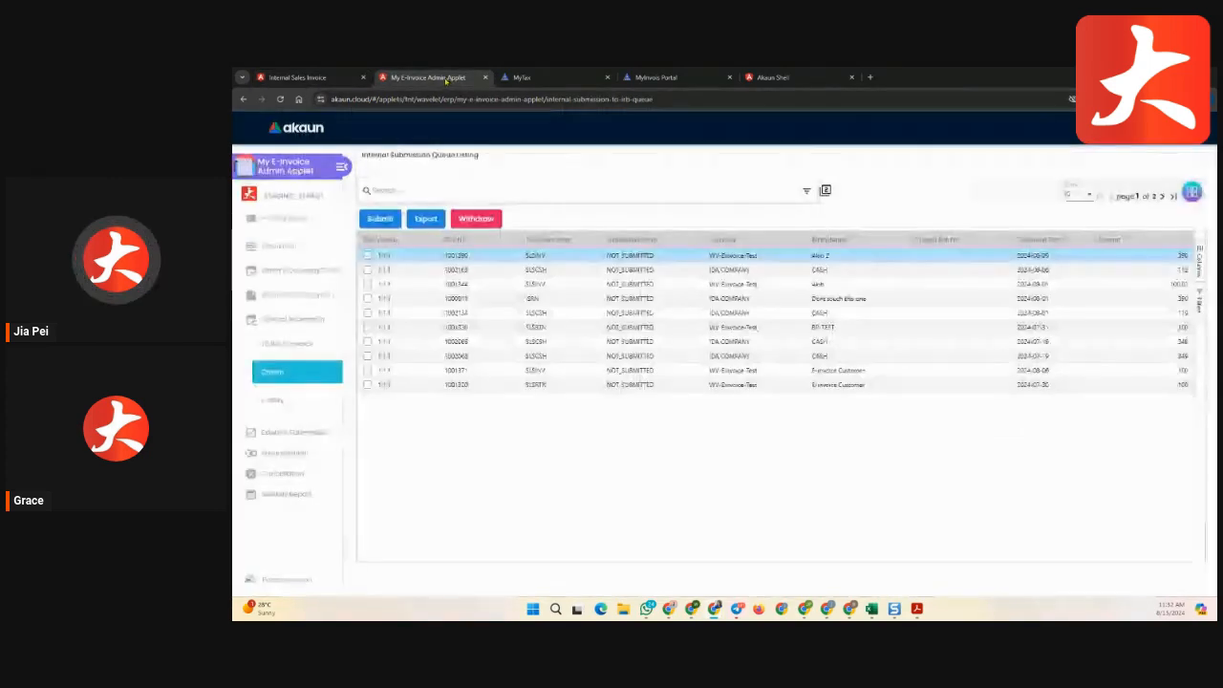
{"action": "left_click", "coordinate": [287, 454]}
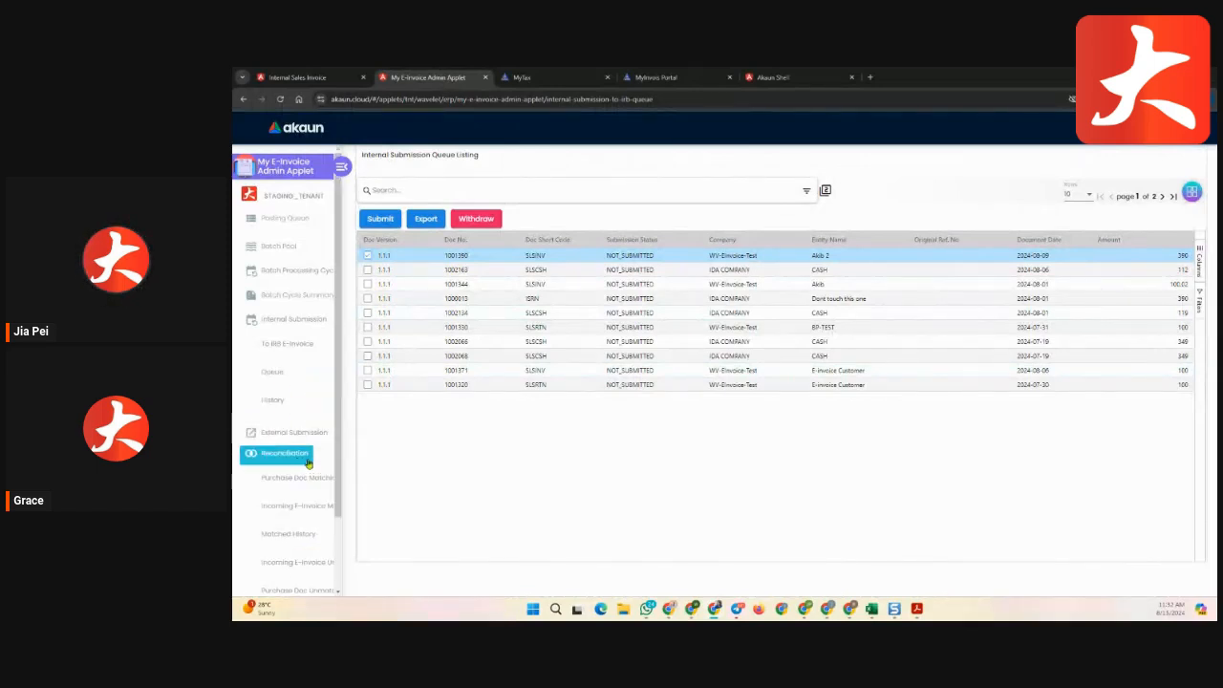
{"action": "left_click", "coordinate": [285, 503]}
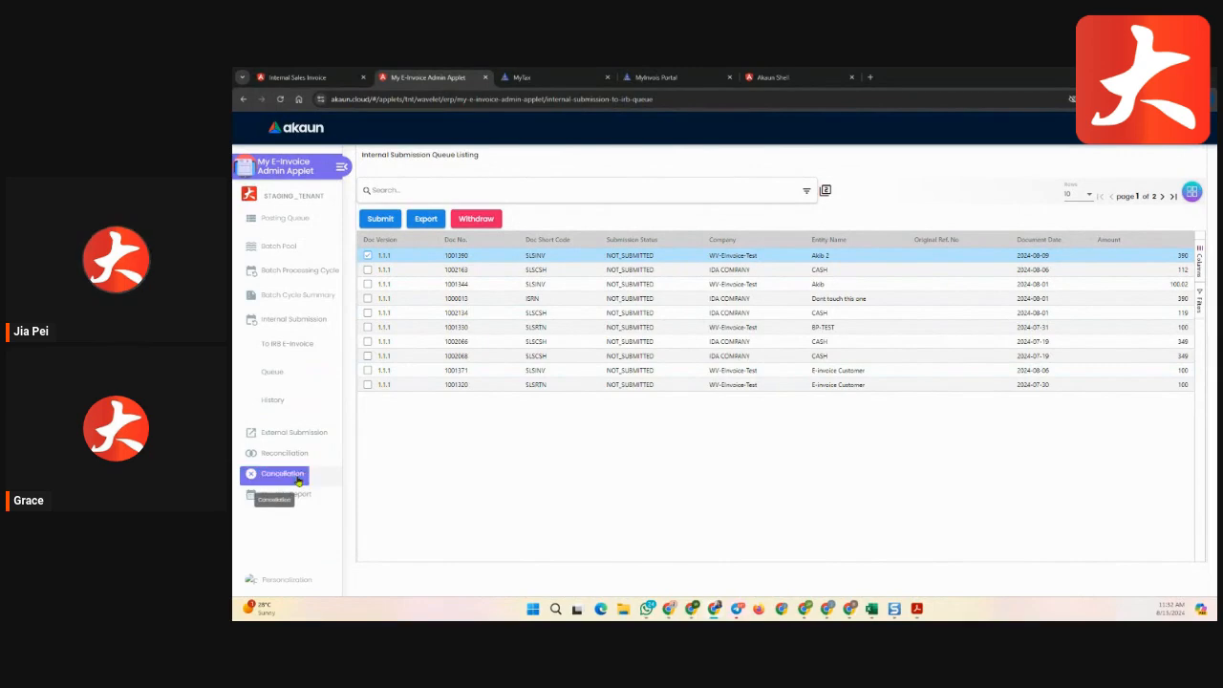
{"action": "left_click", "coordinate": [318, 502]}
{"action": "left_click", "coordinate": [310, 508]}
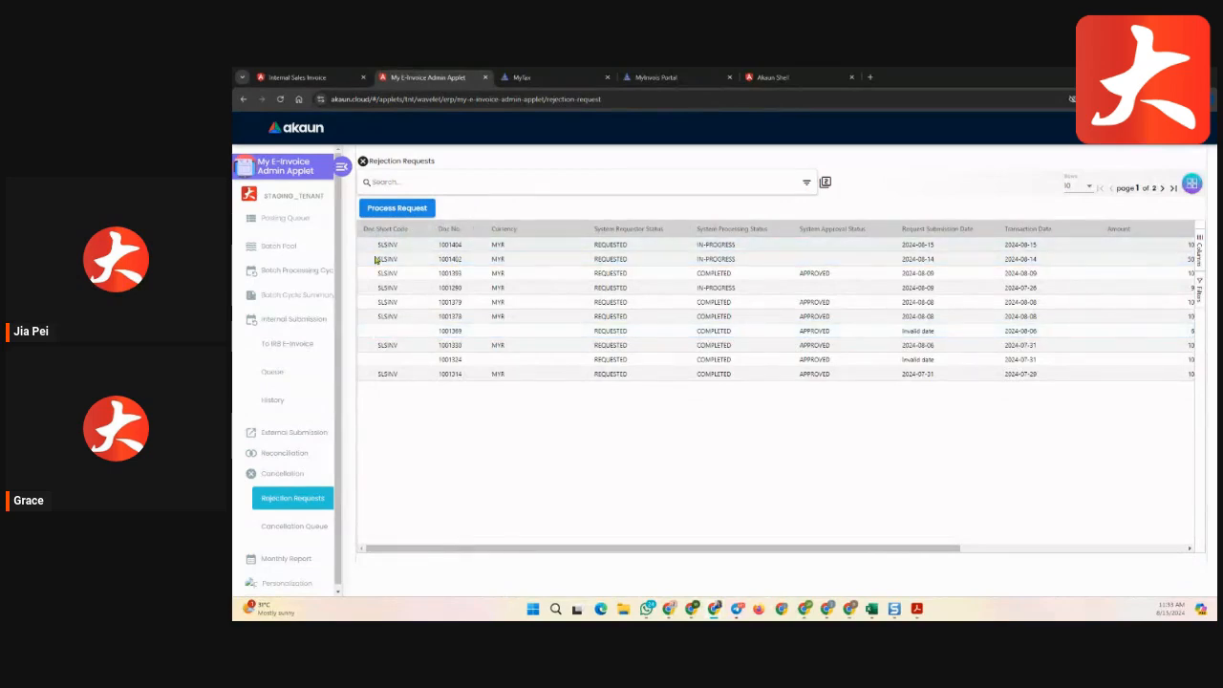
Check the Cancellation Queue and open the details of the first request in the Rejection Requests listing.
{"action": "left_click", "coordinate": [302, 540]}
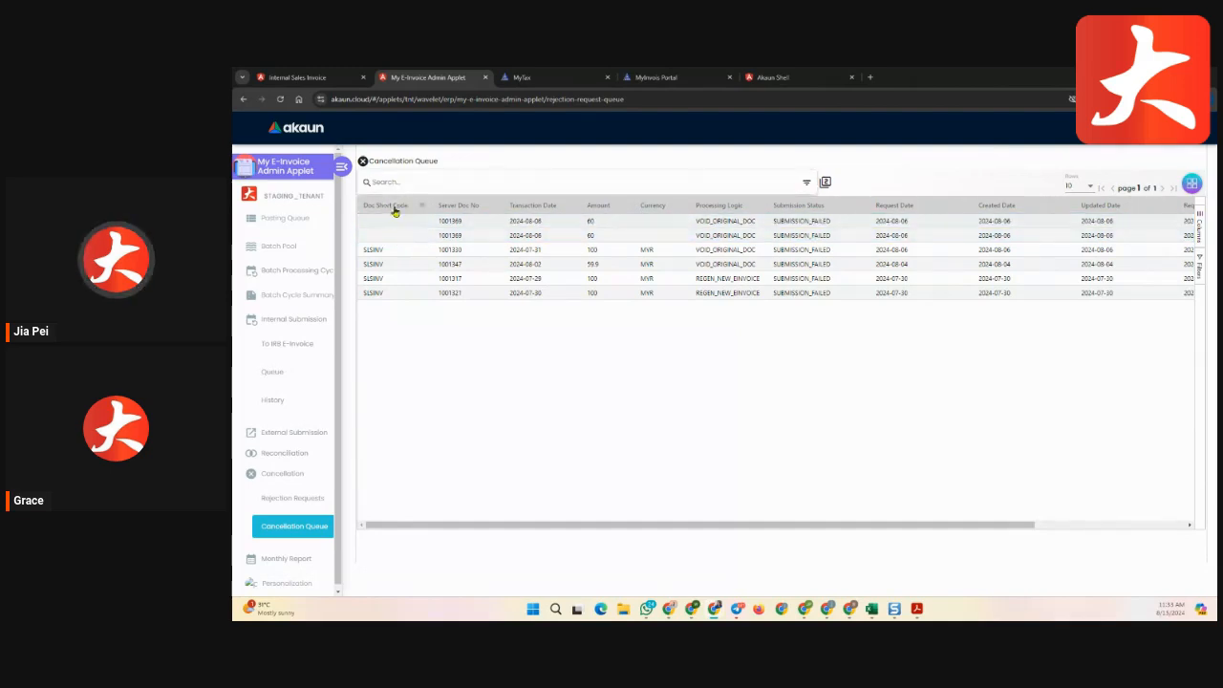
{"action": "left_click", "coordinate": [291, 504]}
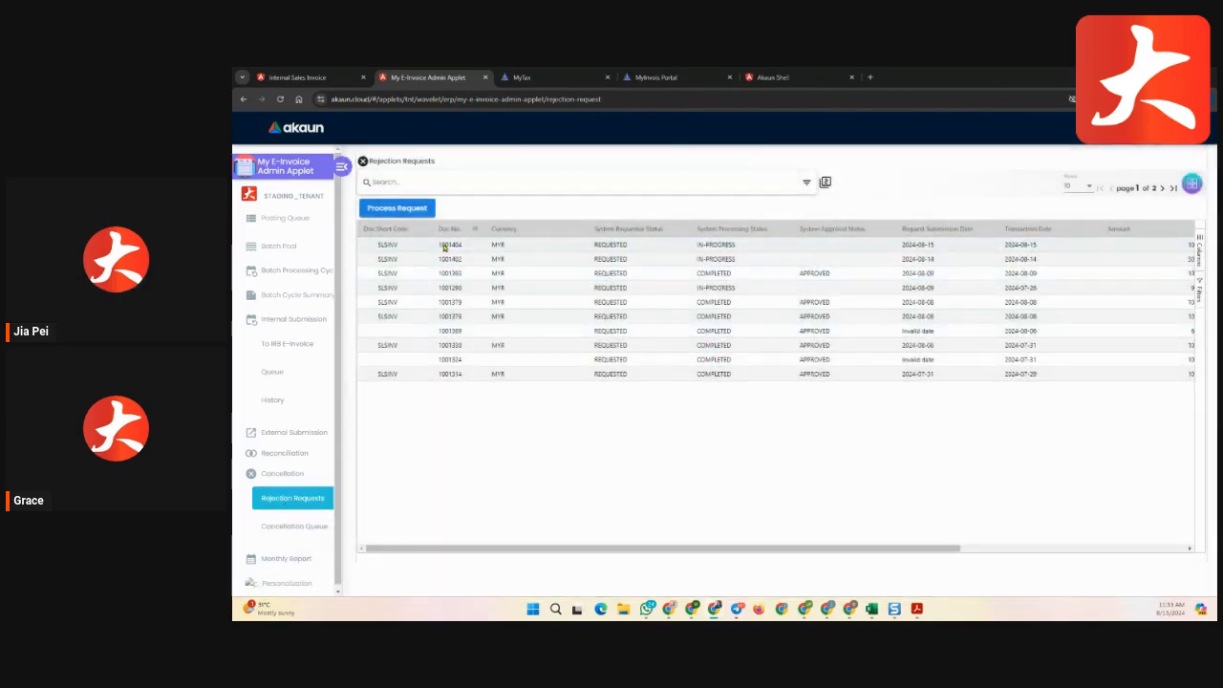
{"action": "left_click", "coordinate": [446, 245]}
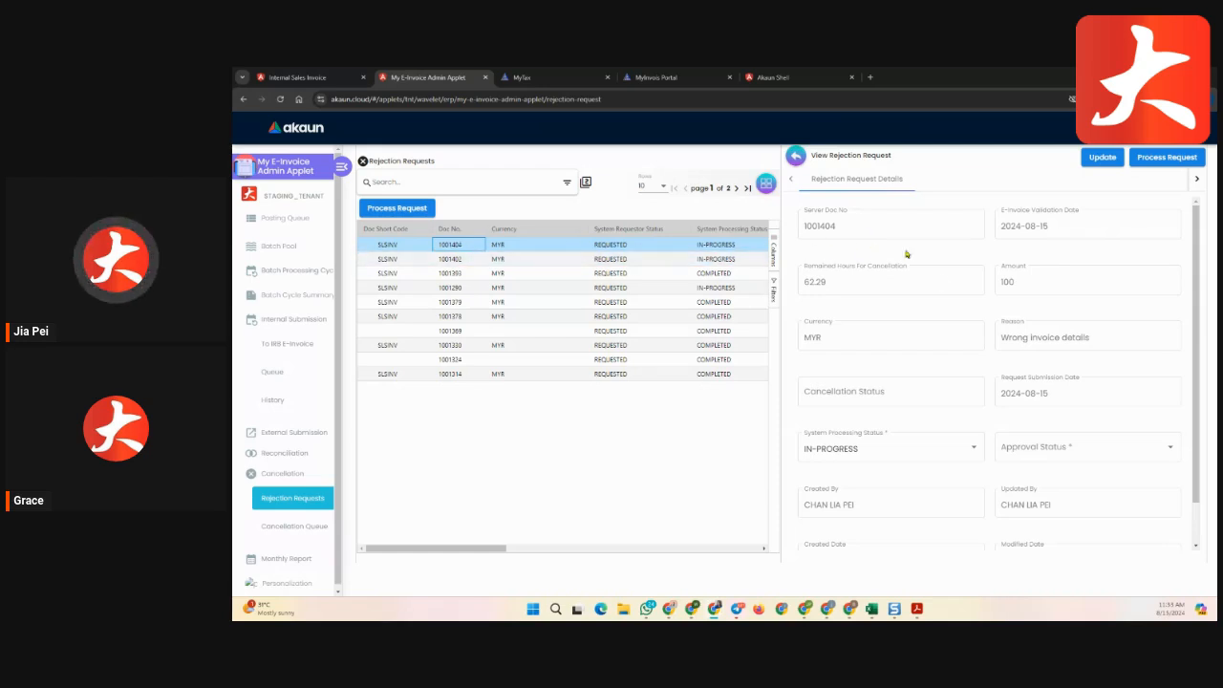
Set the rejection request's Approval Status to APPROVED and its Processing Logic to VOID_ORIGINAL_DOC.
{"action": "left_click", "coordinate": [1102, 459]}
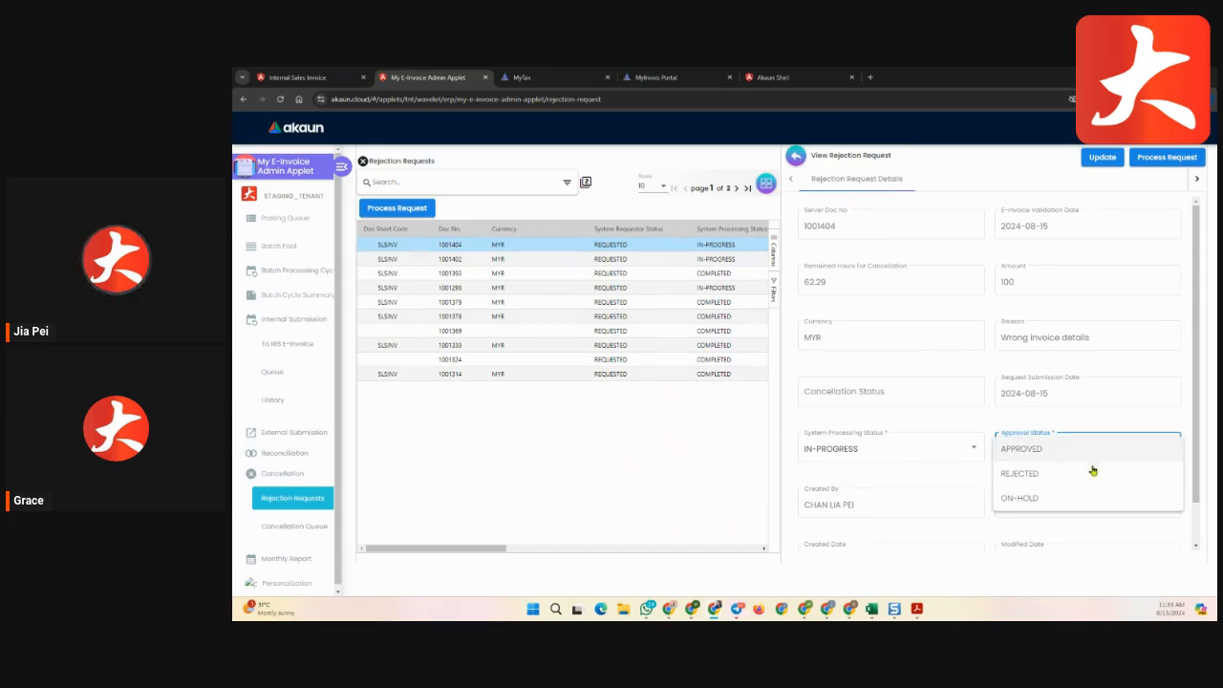
{"action": "left_click", "coordinate": [1030, 454]}
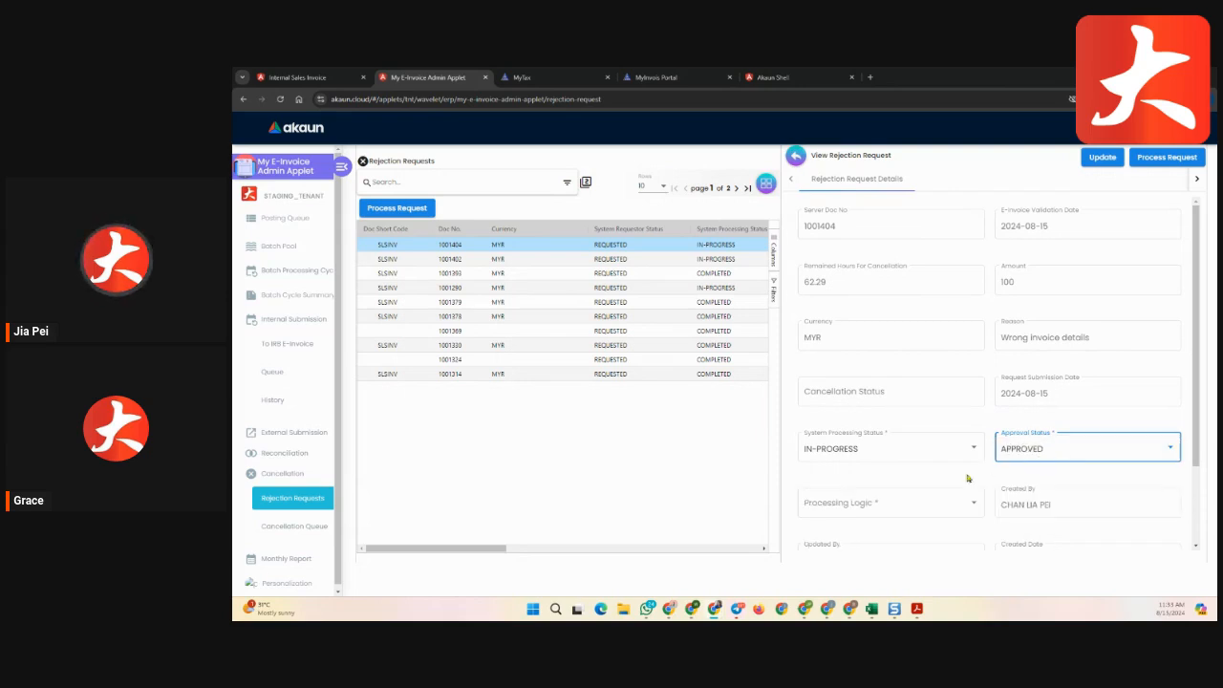
{"action": "left_click", "coordinate": [836, 513]}
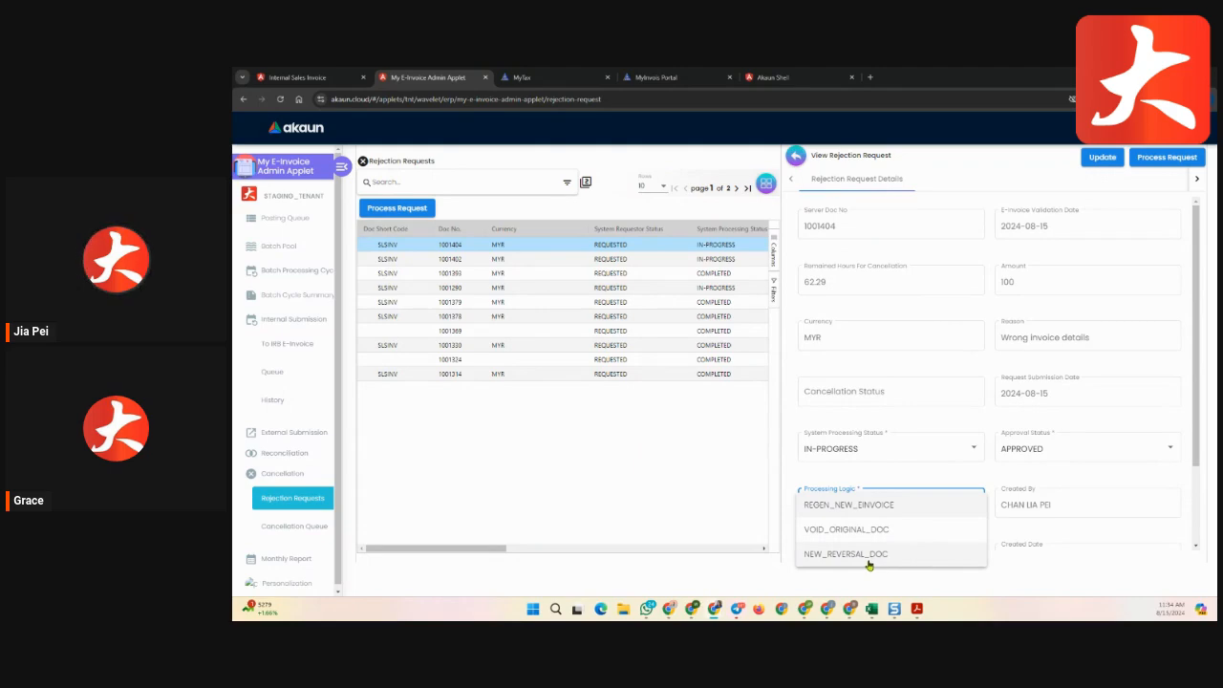
{"action": "left_click", "coordinate": [867, 532]}
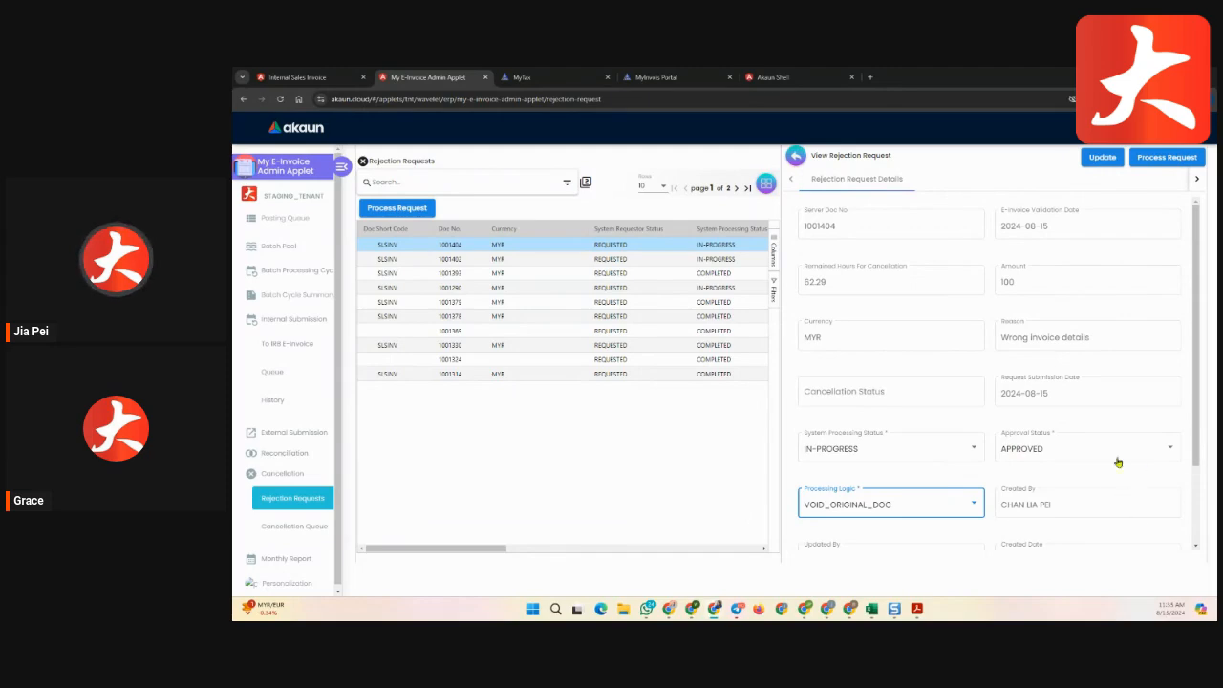
Switch to Internal Sales Invoice and examine the e-invoice cancellation details of the third invoice in the listing.
{"action": "left_click", "coordinate": [323, 77]}
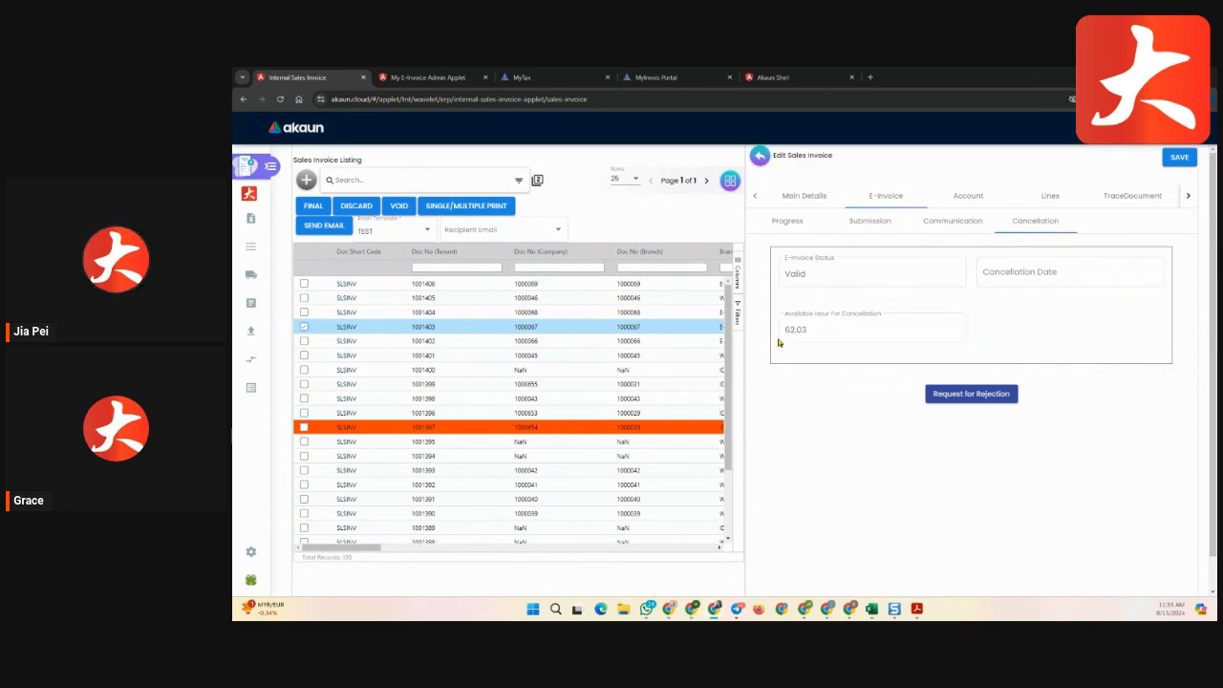
{"action": "left_click", "coordinate": [760, 155]}
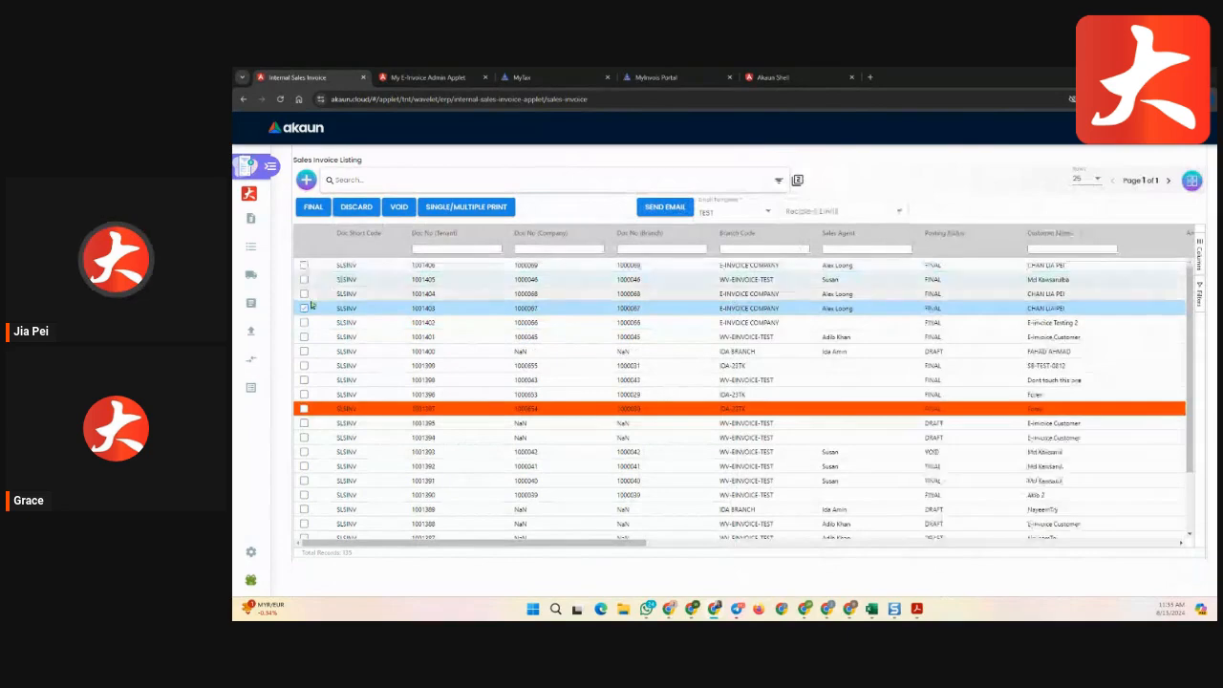
{"action": "left_click", "coordinate": [351, 296]}
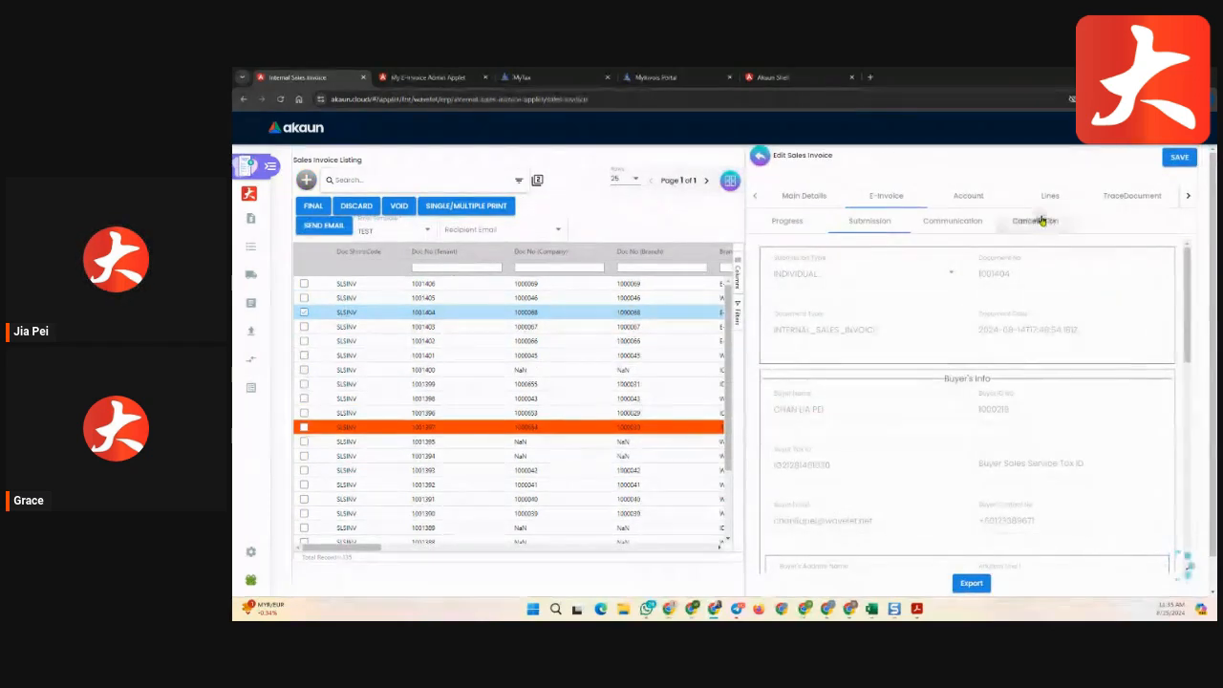
{"action": "left_click", "coordinate": [1044, 223]}
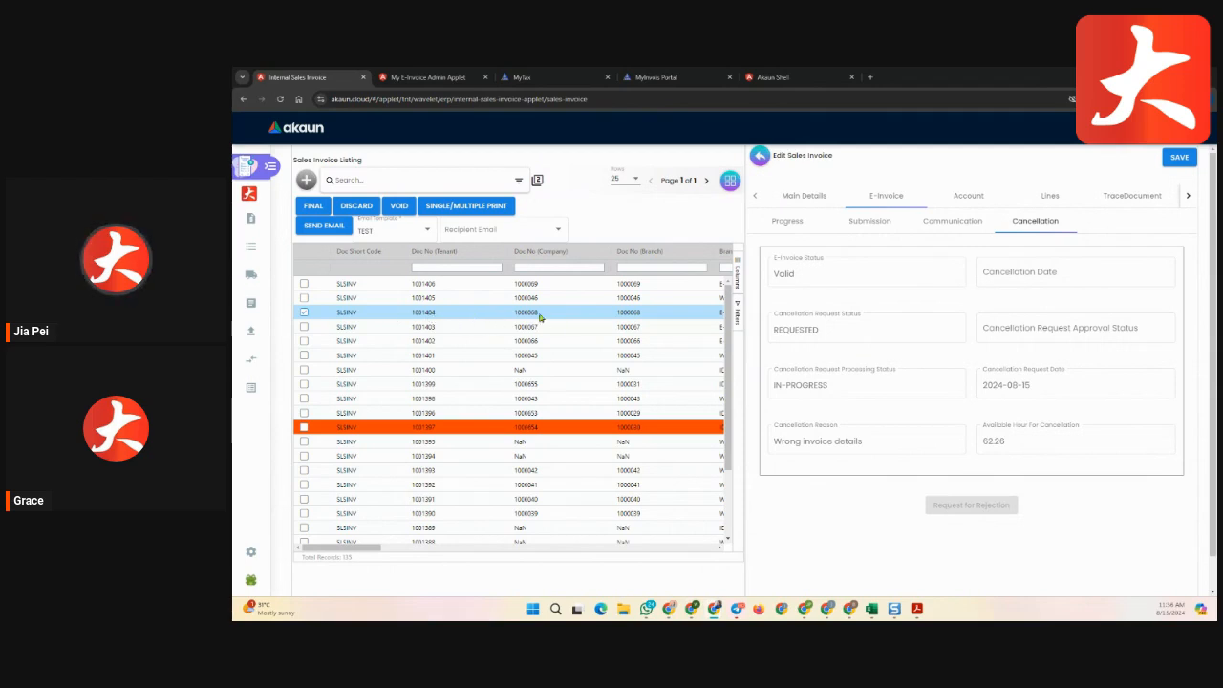
Reopen the third invoice to view its e-invoice submission details and return to the full listing.
{"action": "left_click", "coordinate": [760, 155]}
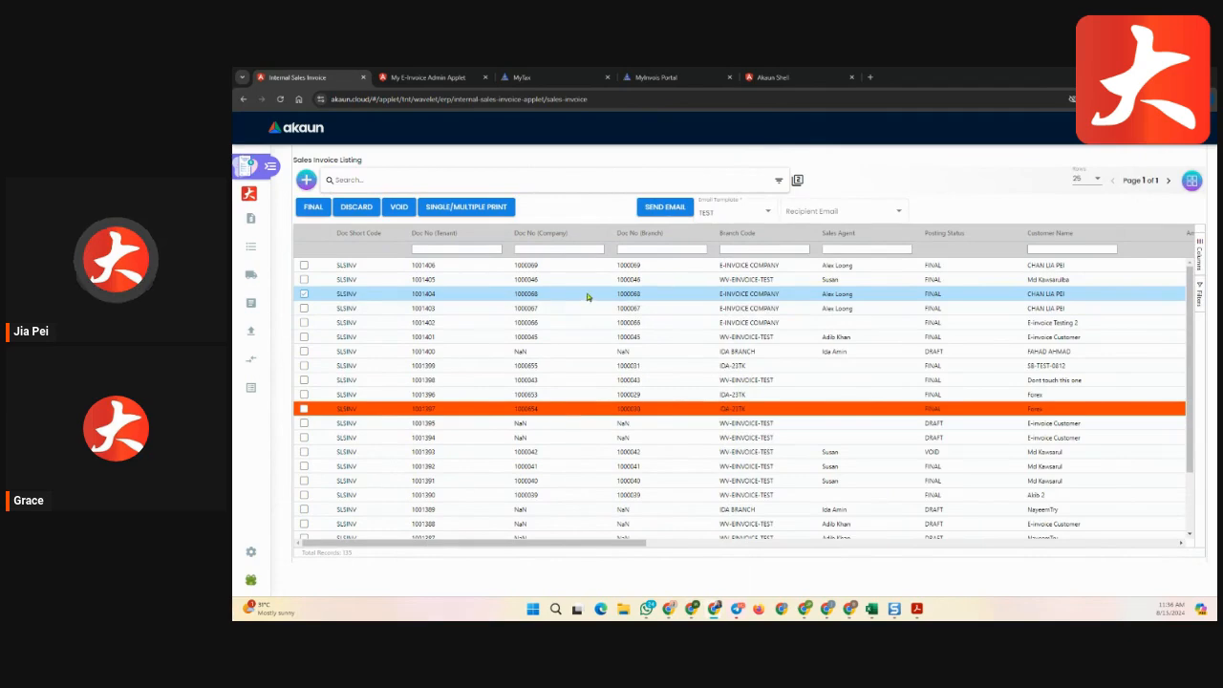
{"action": "left_click", "coordinate": [913, 299]}
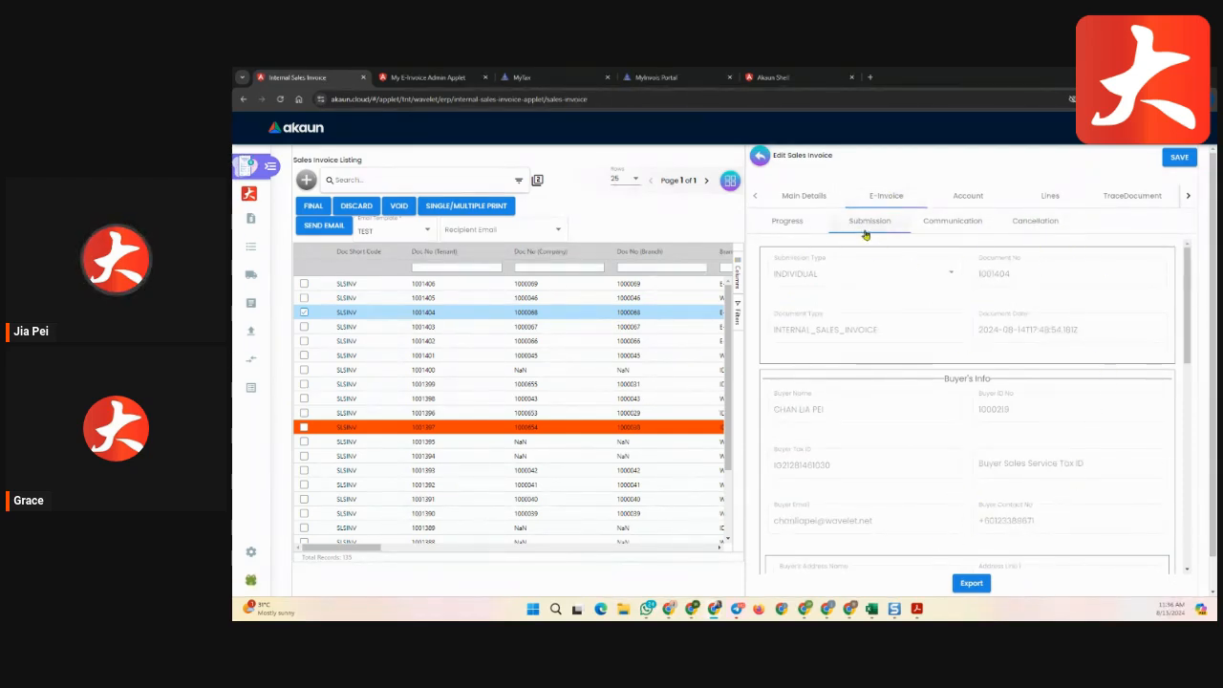
{"action": "left_click", "coordinate": [759, 155]}
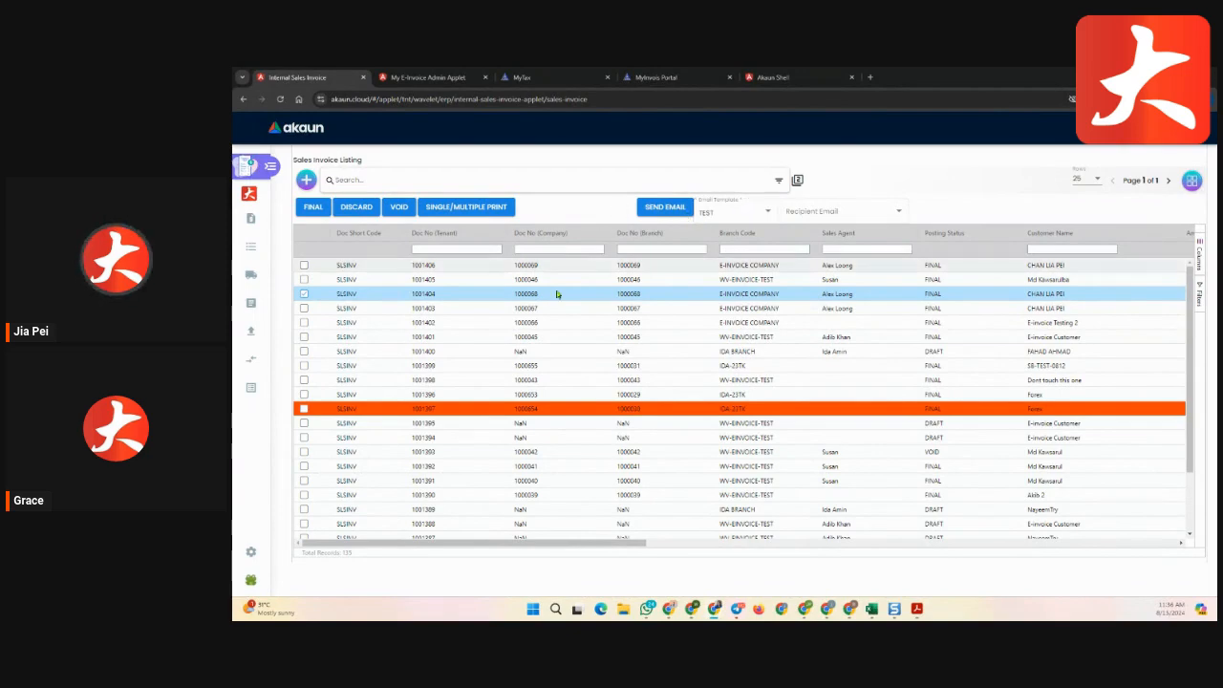
Select the third invoice and the first draft invoice in turn, and clear the selection.
{"action": "left_click", "coordinate": [303, 294]}
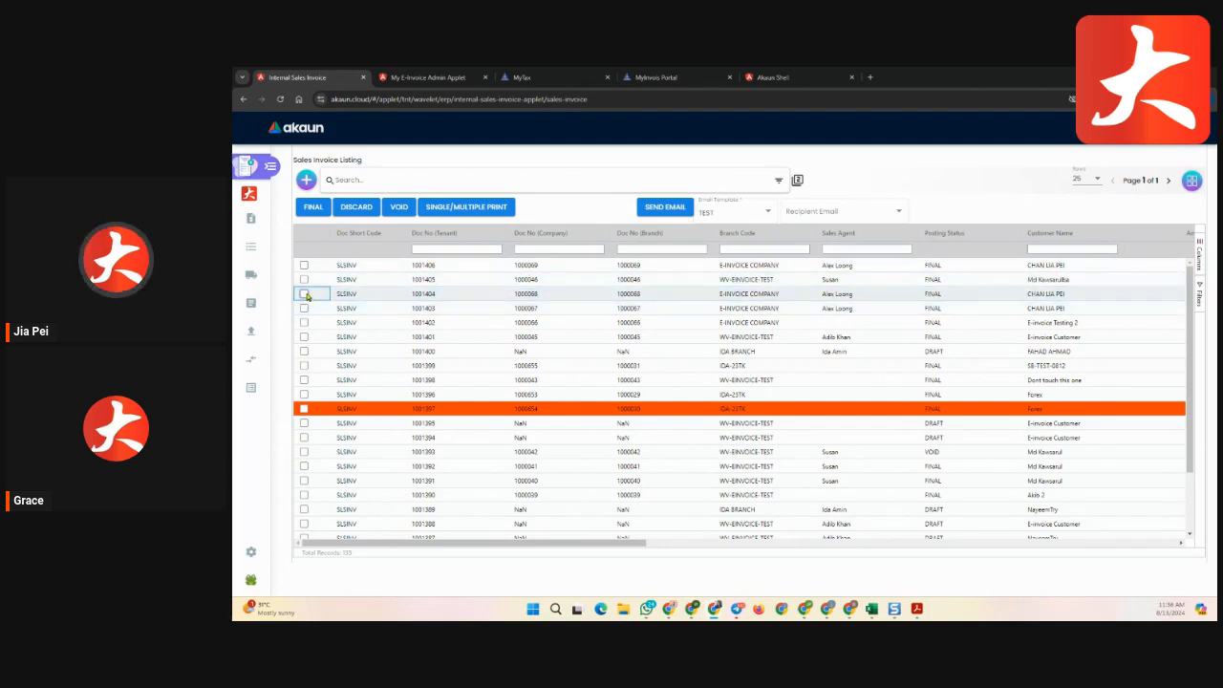
{"action": "left_click", "coordinate": [307, 296]}
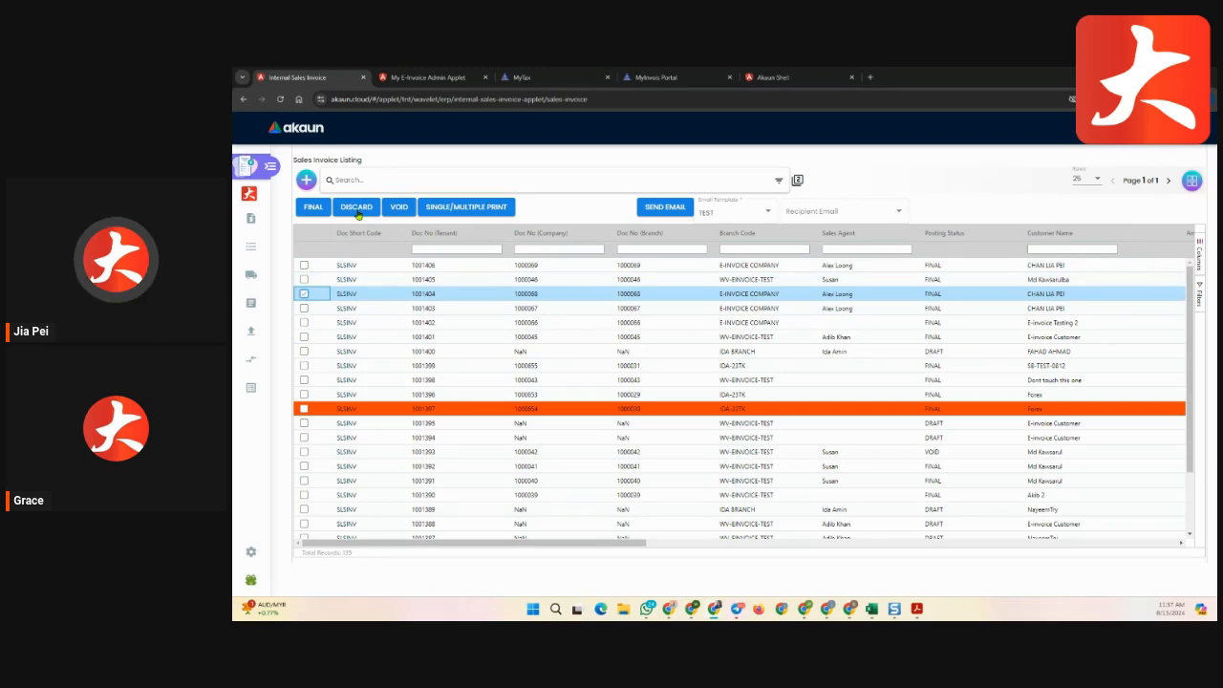
{"action": "left_click", "coordinate": [624, 353]}
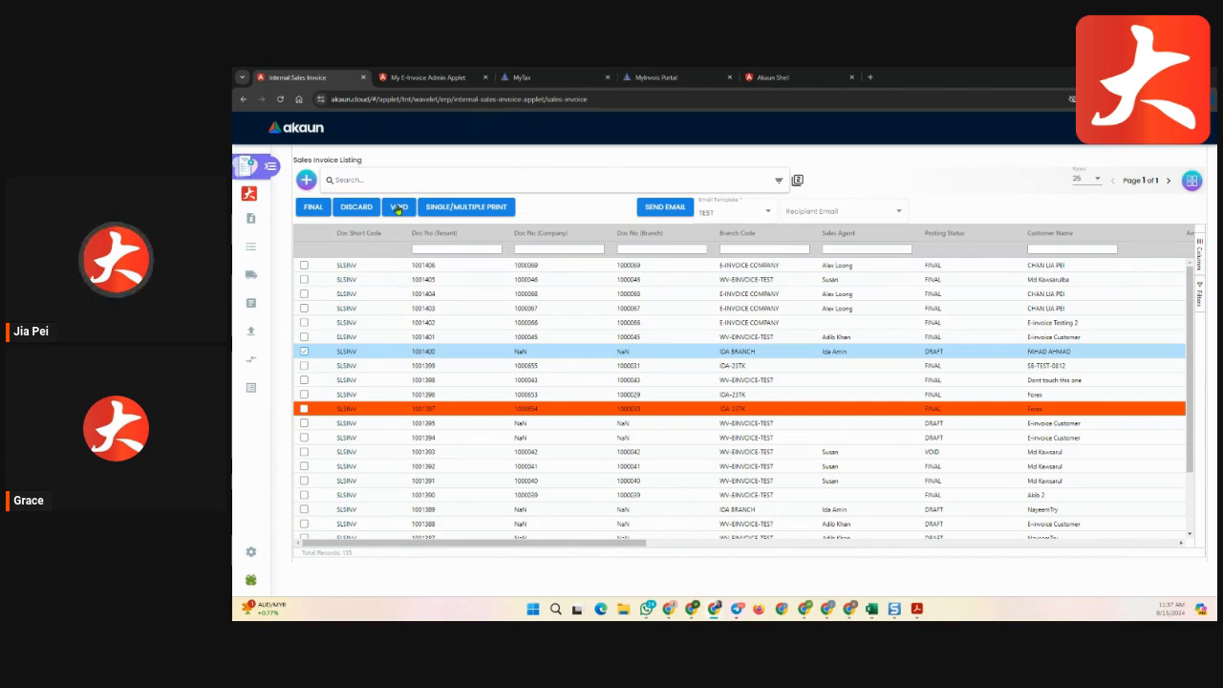
{"action": "left_click", "coordinate": [304, 357]}
{"action": "left_click", "coordinate": [437, 351]}
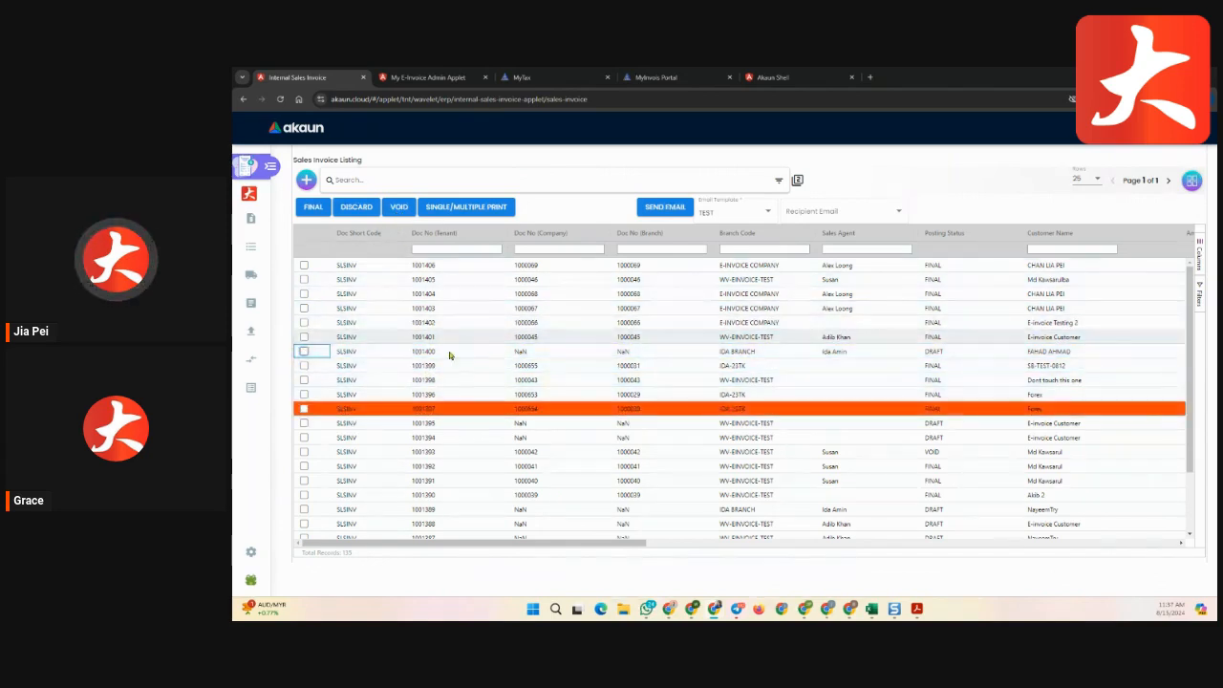
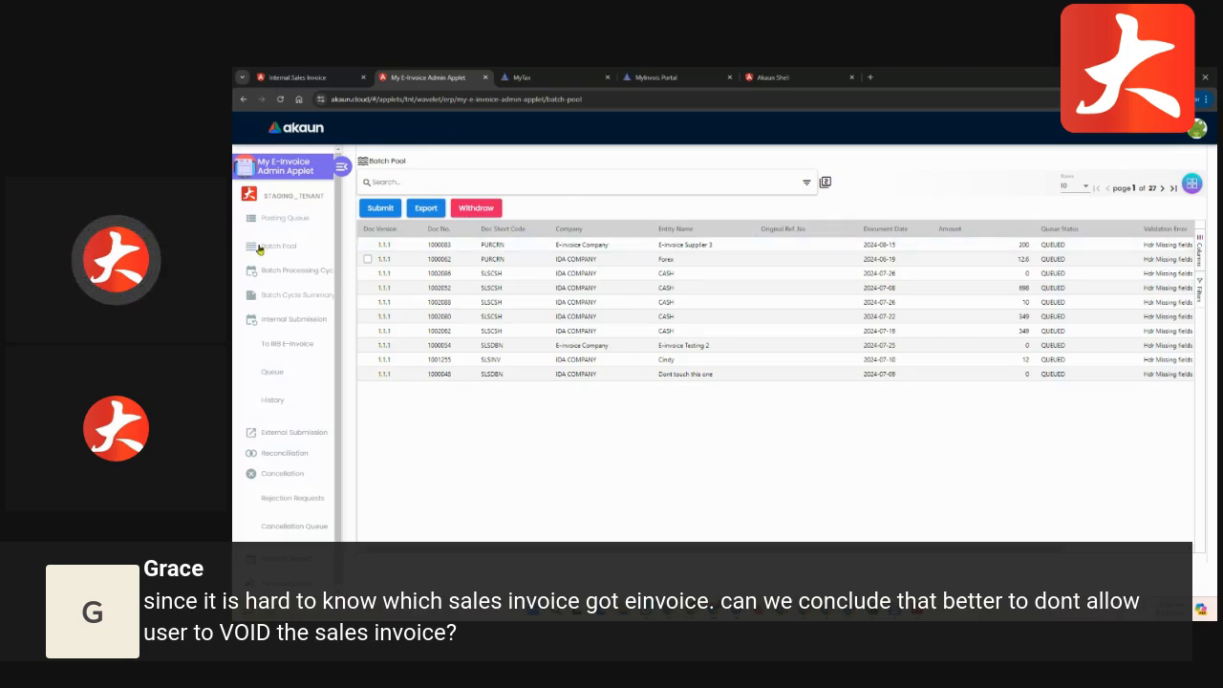
Switch back to Internal Sales Invoice, reopen the third invoice to examine its Void option, and return to the listing.
{"action": "left_click", "coordinate": [296, 76]}
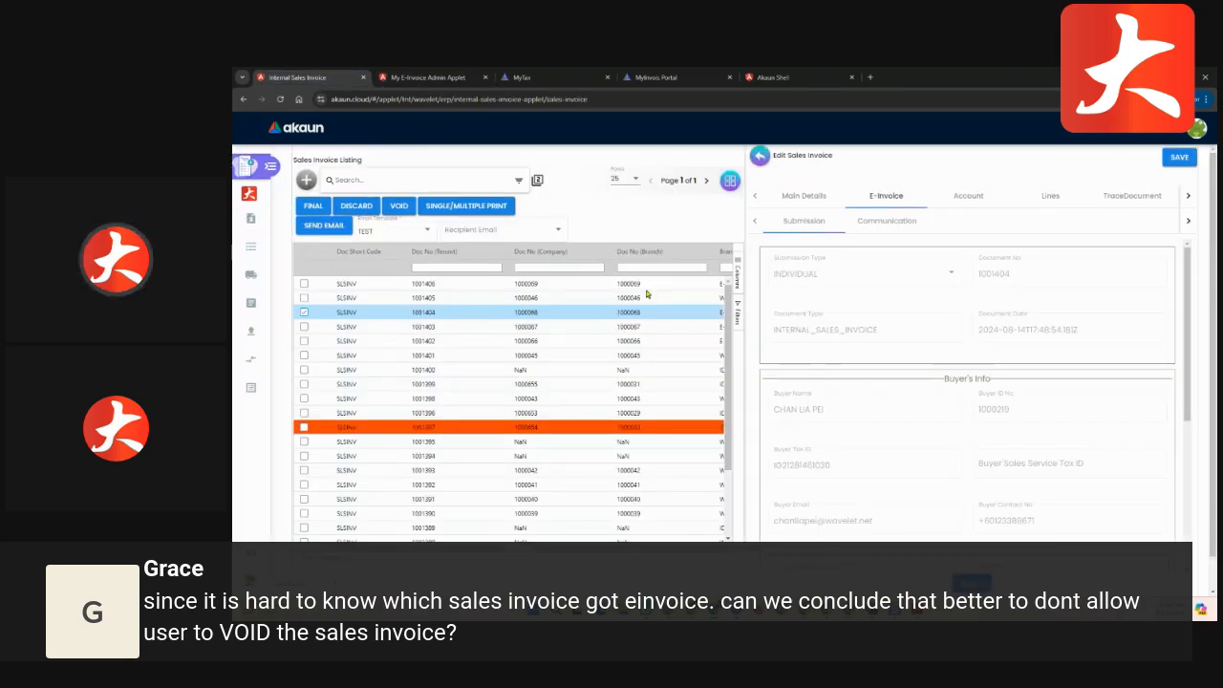
{"action": "left_click", "coordinate": [759, 156]}
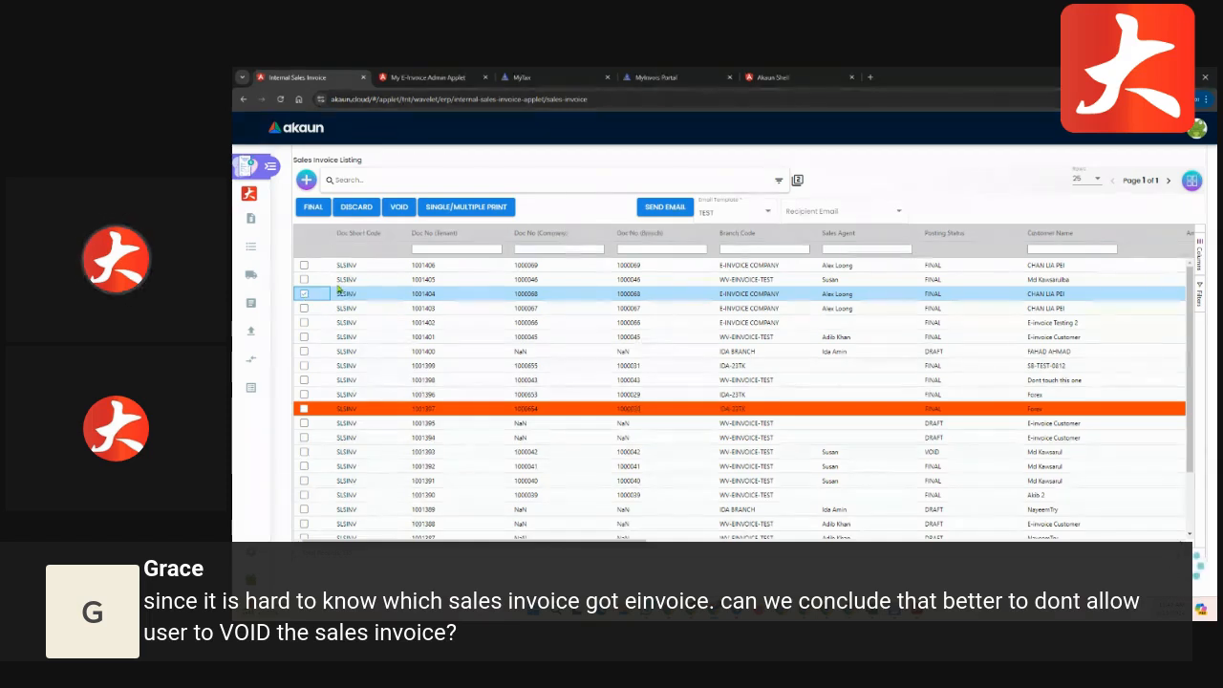
{"action": "left_click", "coordinate": [345, 294]}
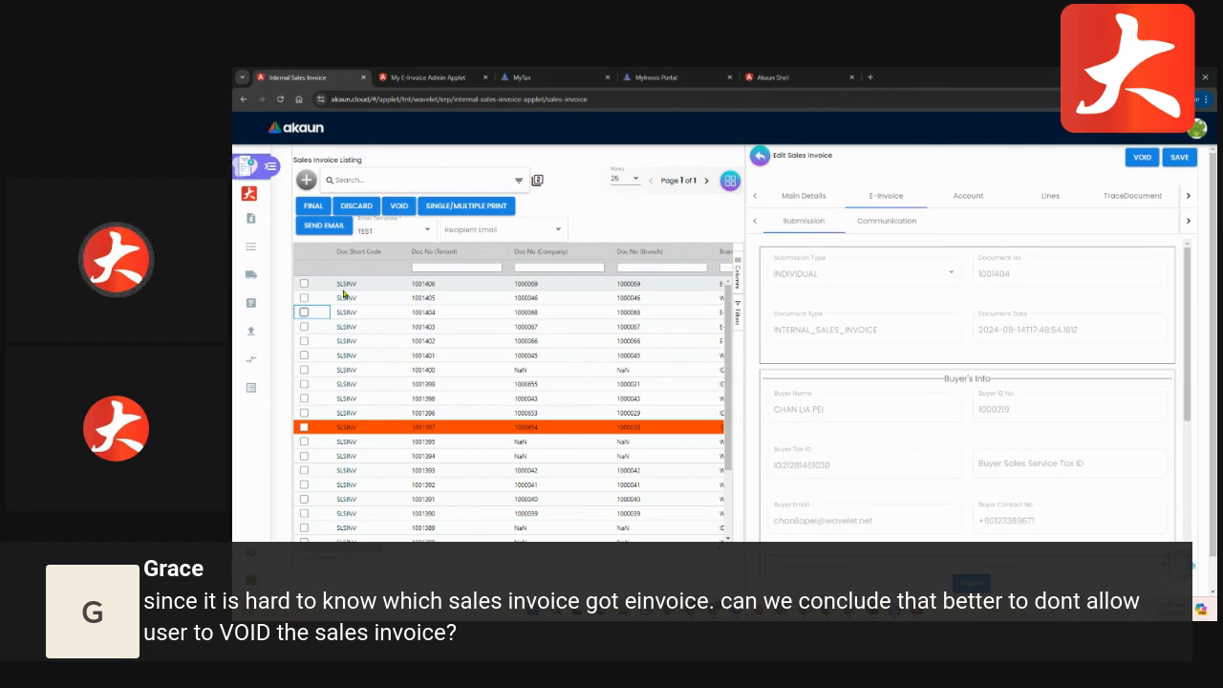
{"action": "left_click", "coordinate": [762, 156]}
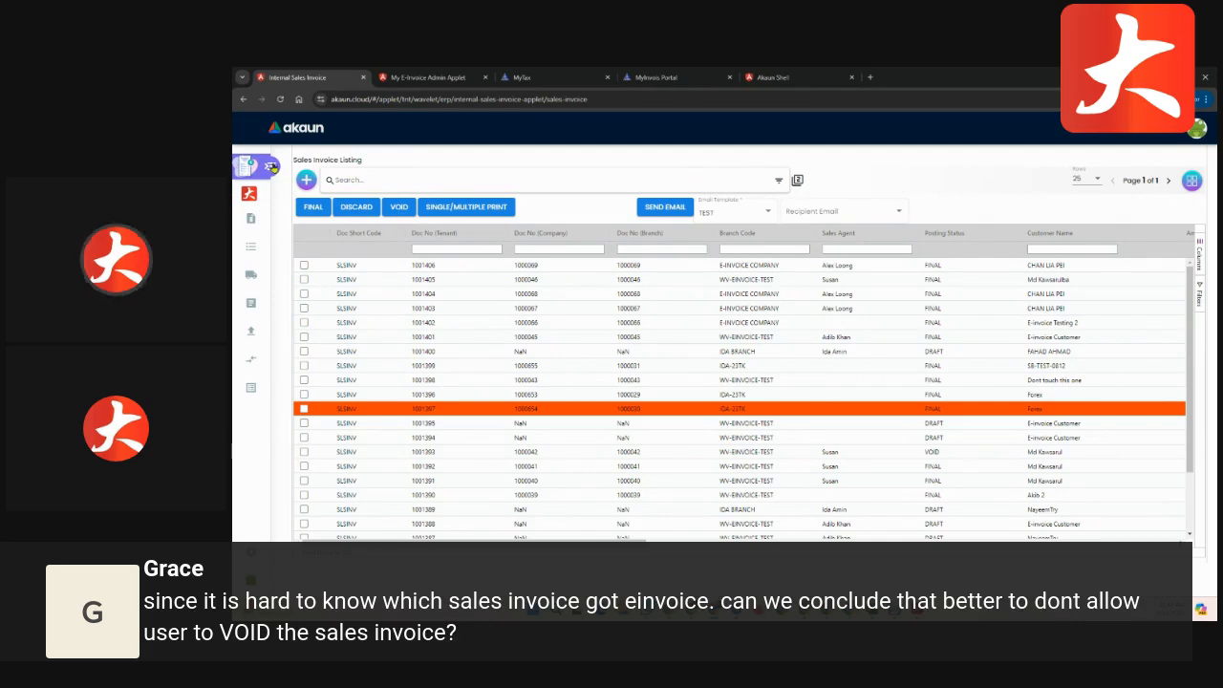
Open the applet's Application Settings and examine the HIDE_VOID_BUTTON option under Gen Doc Listing Settings.
{"action": "left_click", "coordinate": [271, 167]}
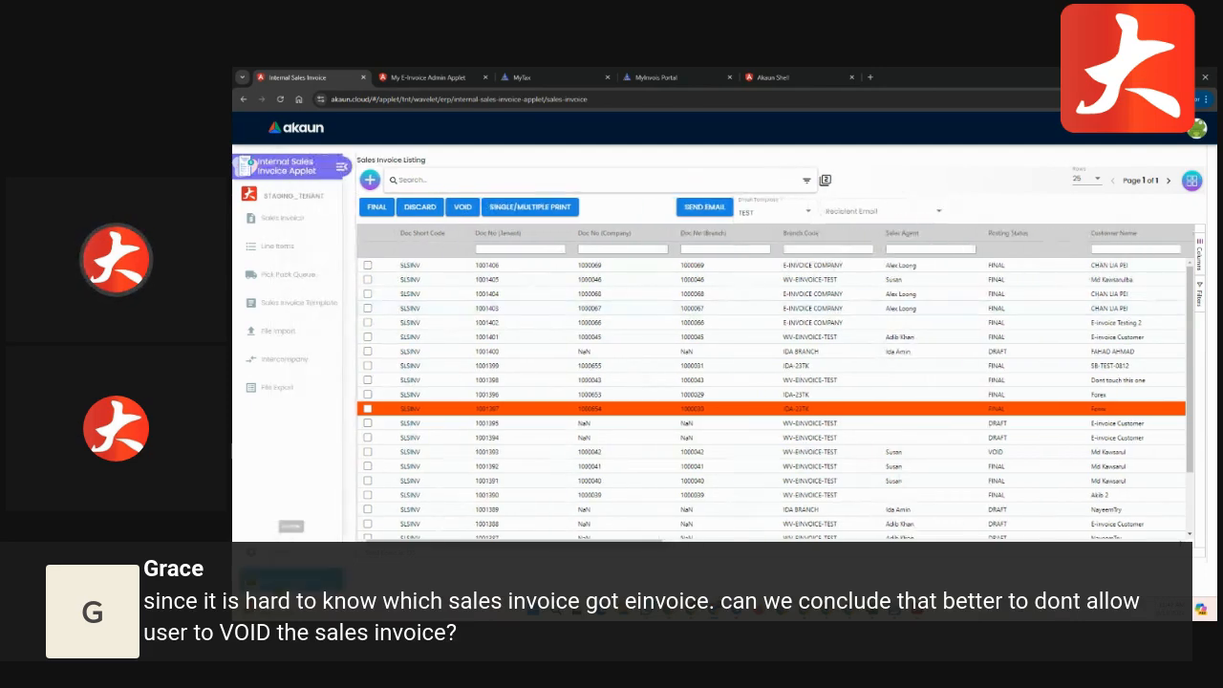
{"action": "left_click", "coordinate": [292, 553]}
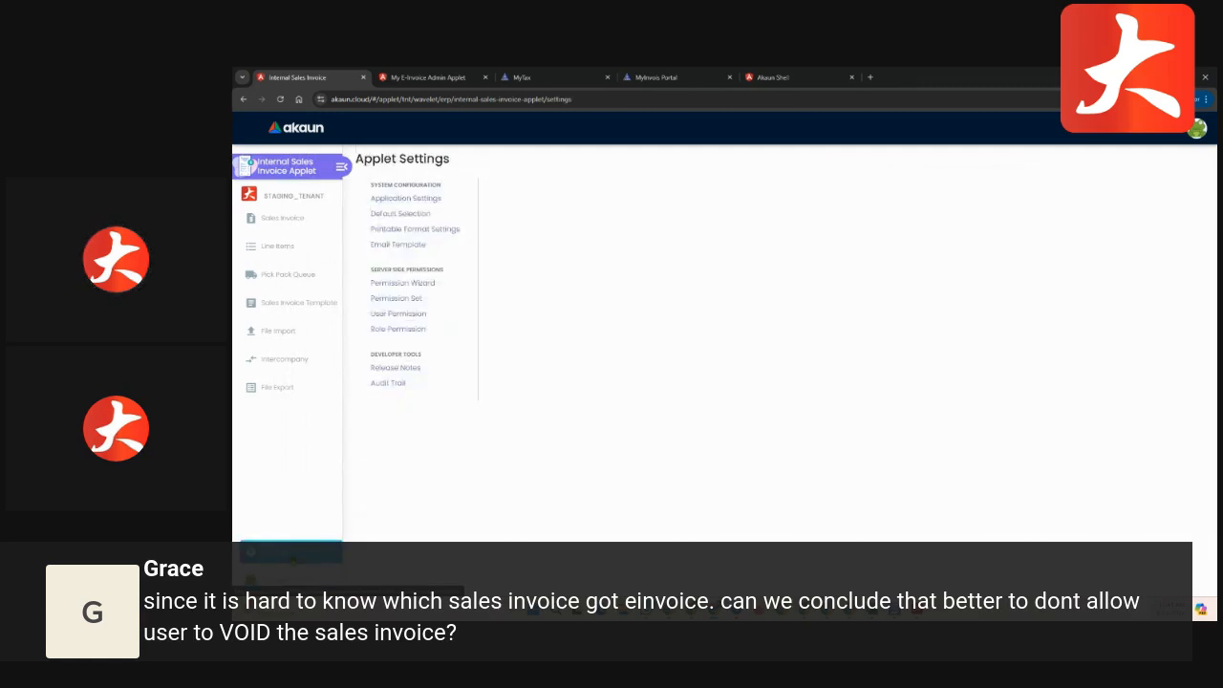
{"action": "left_click", "coordinate": [437, 199]}
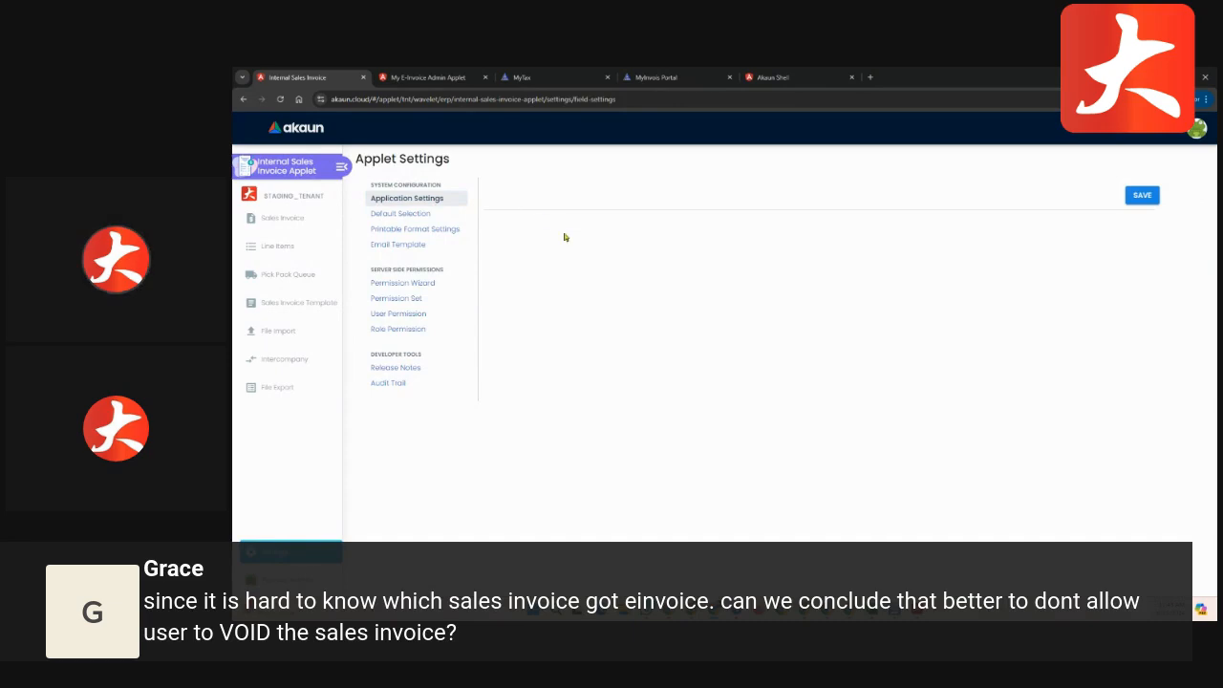
{"action": "left_click", "coordinate": [431, 202]}
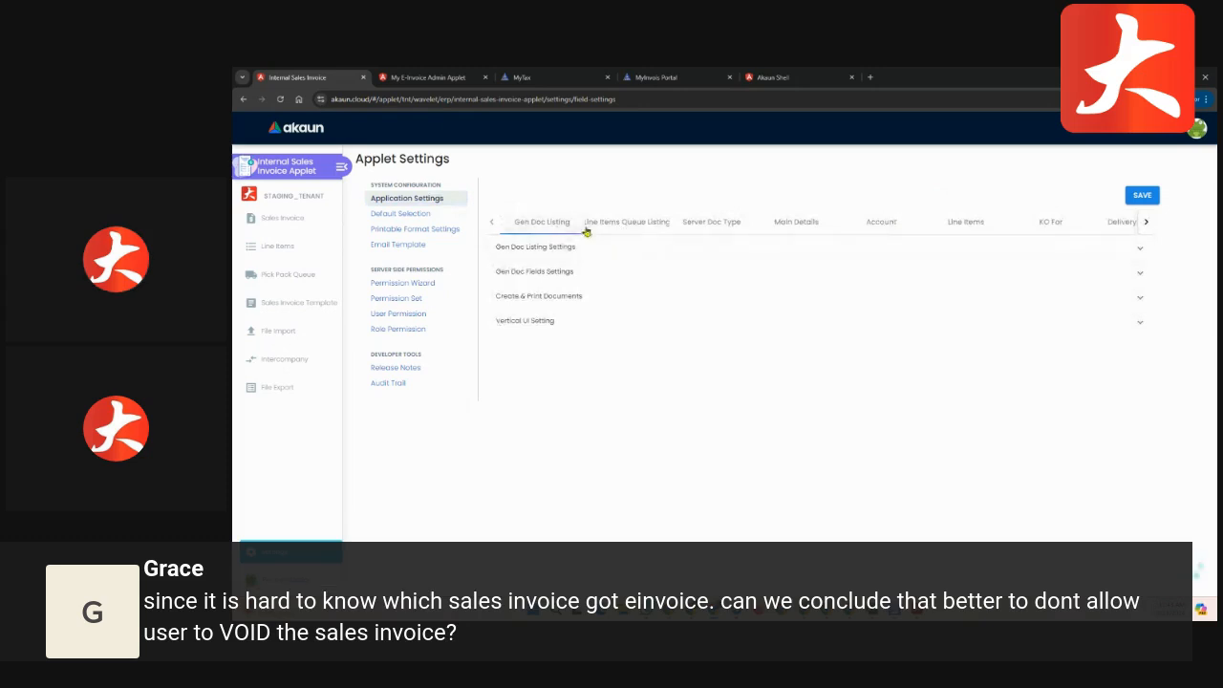
{"action": "left_click", "coordinate": [579, 251]}
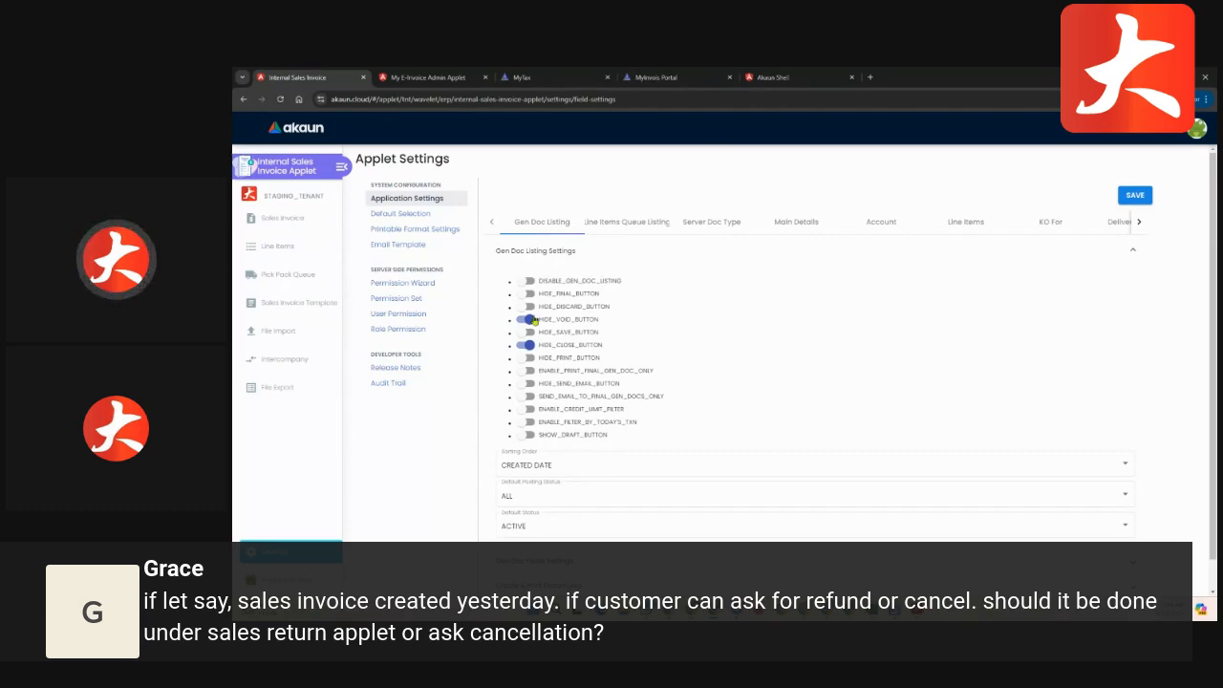
Return to the Sales Invoice Listing and examine the first invoice's e-invoice progress.
{"action": "left_click", "coordinate": [300, 233]}
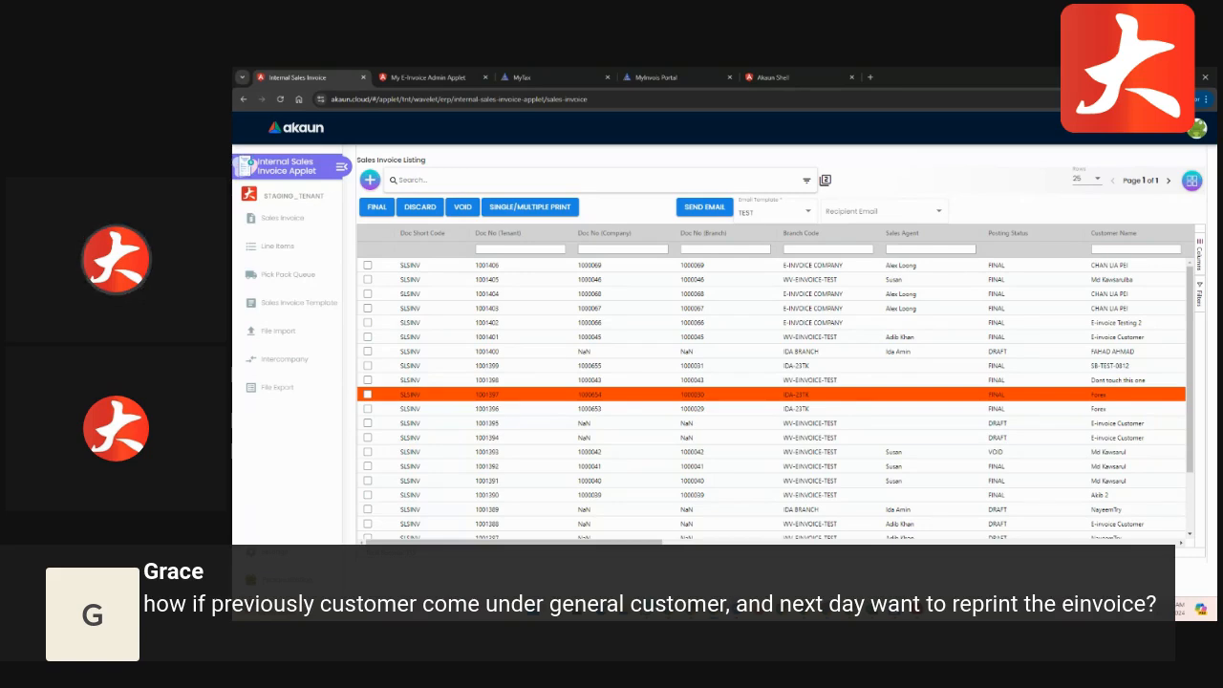
{"action": "left_click", "coordinate": [505, 269]}
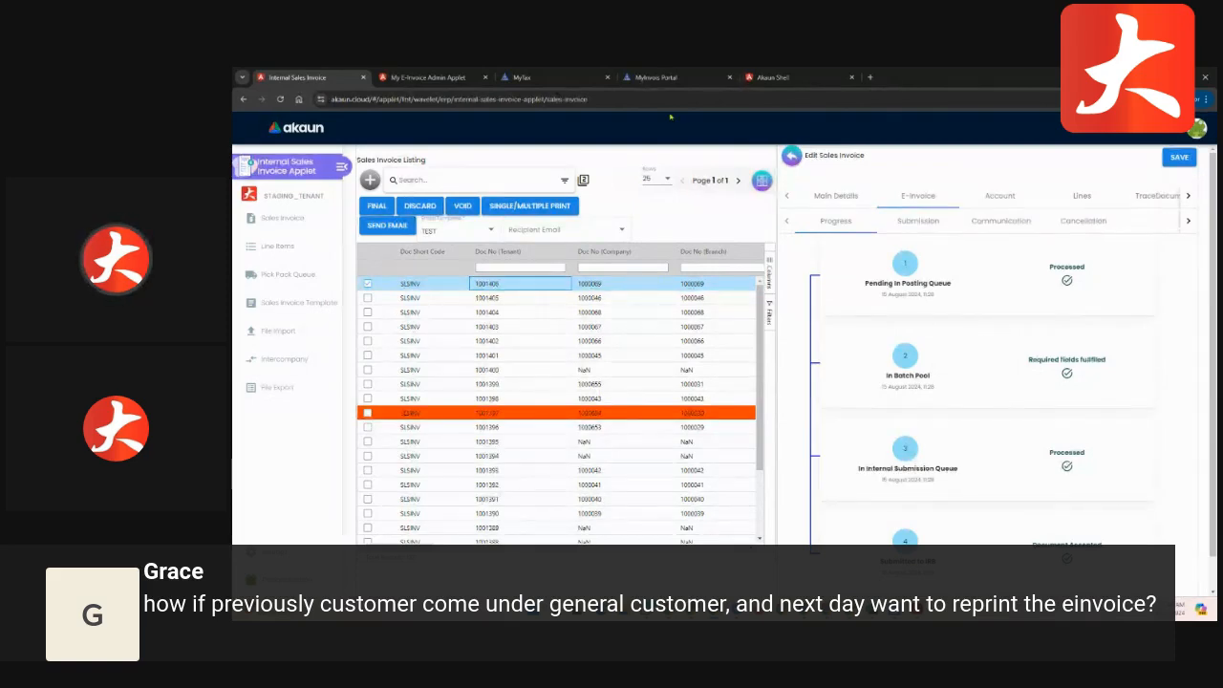
Switch to MyInvois Portal and open the Switch Taxpayer form from the account options.
{"action": "left_click", "coordinate": [668, 81]}
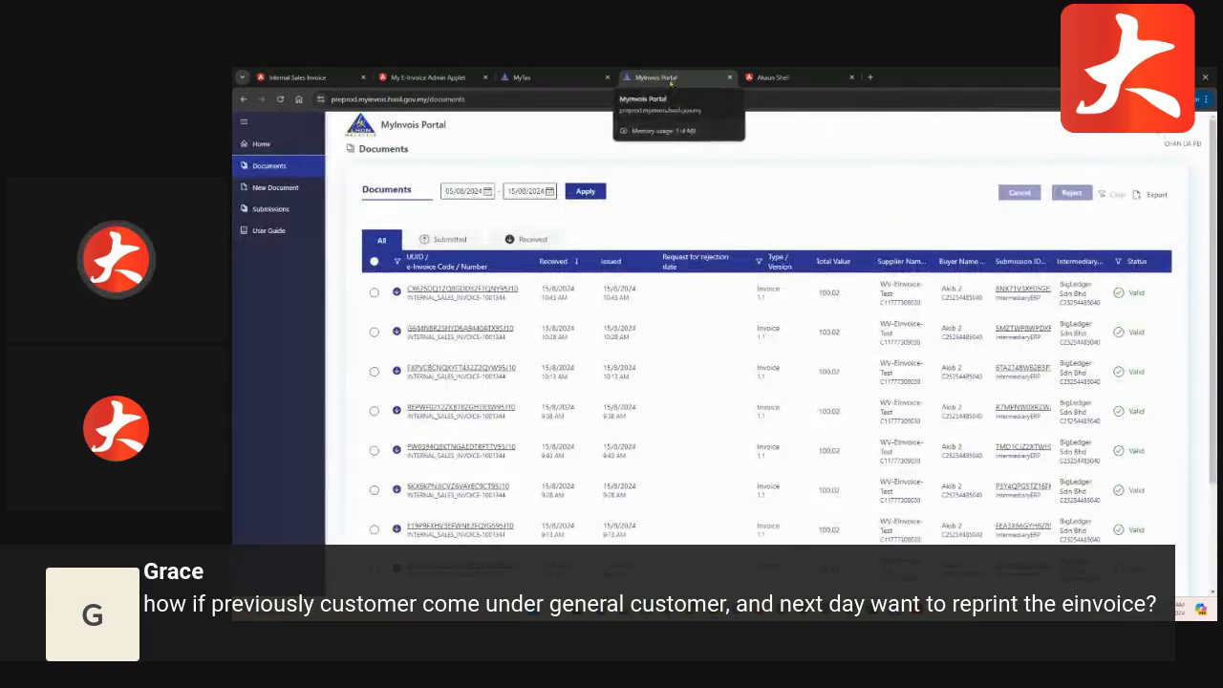
{"action": "left_click", "coordinate": [1178, 149]}
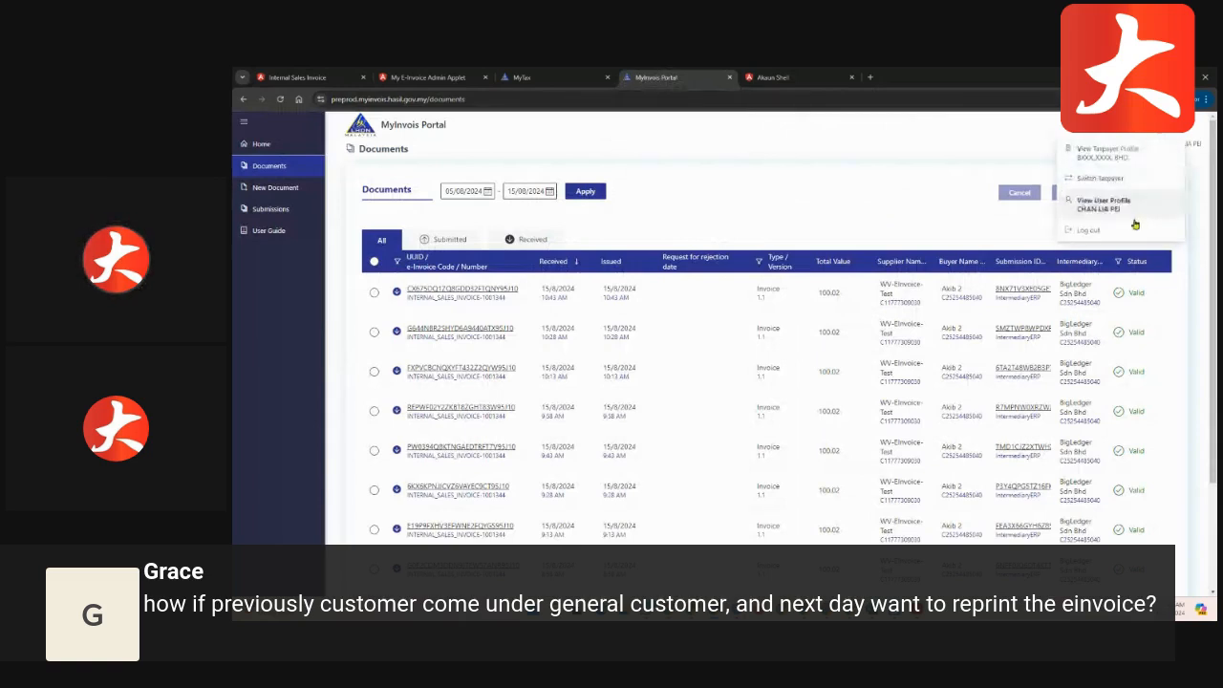
{"action": "left_click", "coordinate": [1120, 207]}
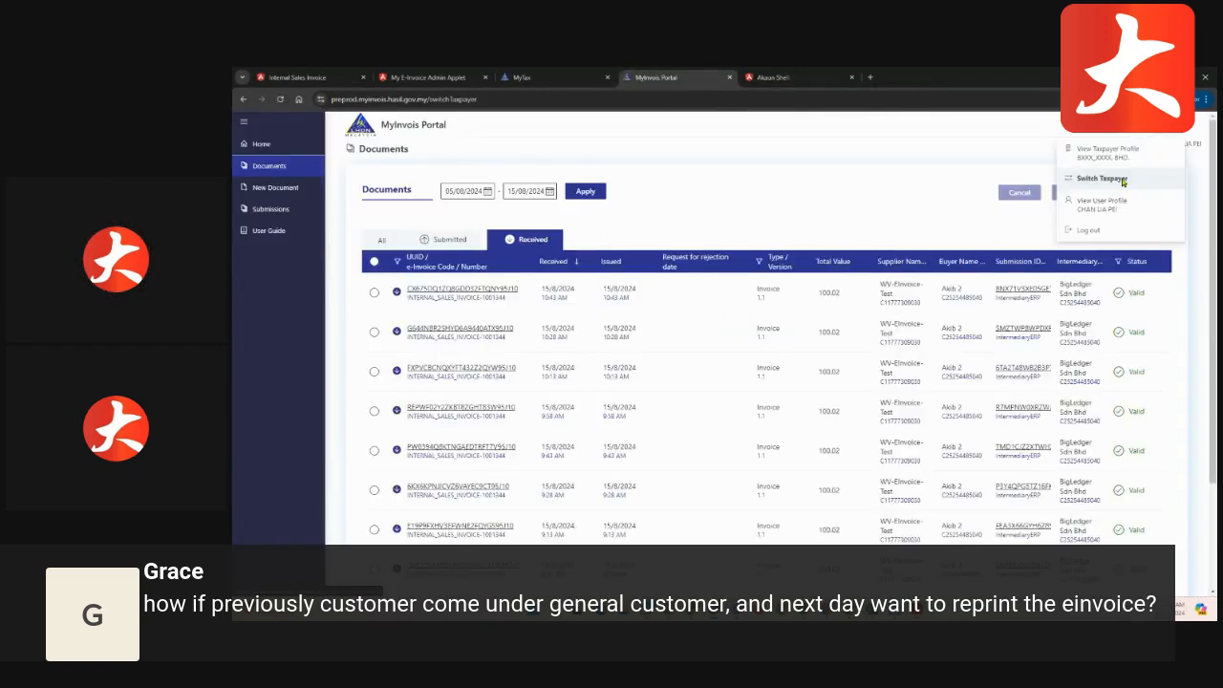
{"action": "left_click", "coordinate": [1109, 175]}
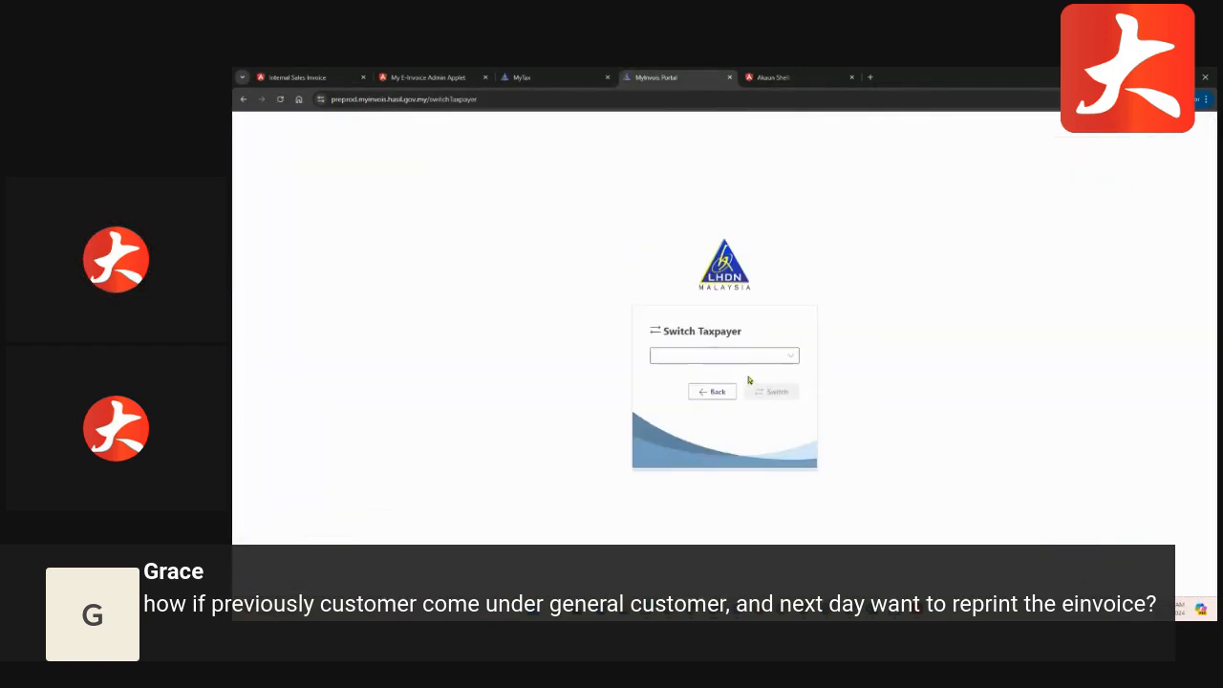
Switch to the individual taxpayer, choosing the person's name and identification number.
{"action": "left_click", "coordinate": [774, 357]}
{"action": "left_click", "coordinate": [790, 357]}
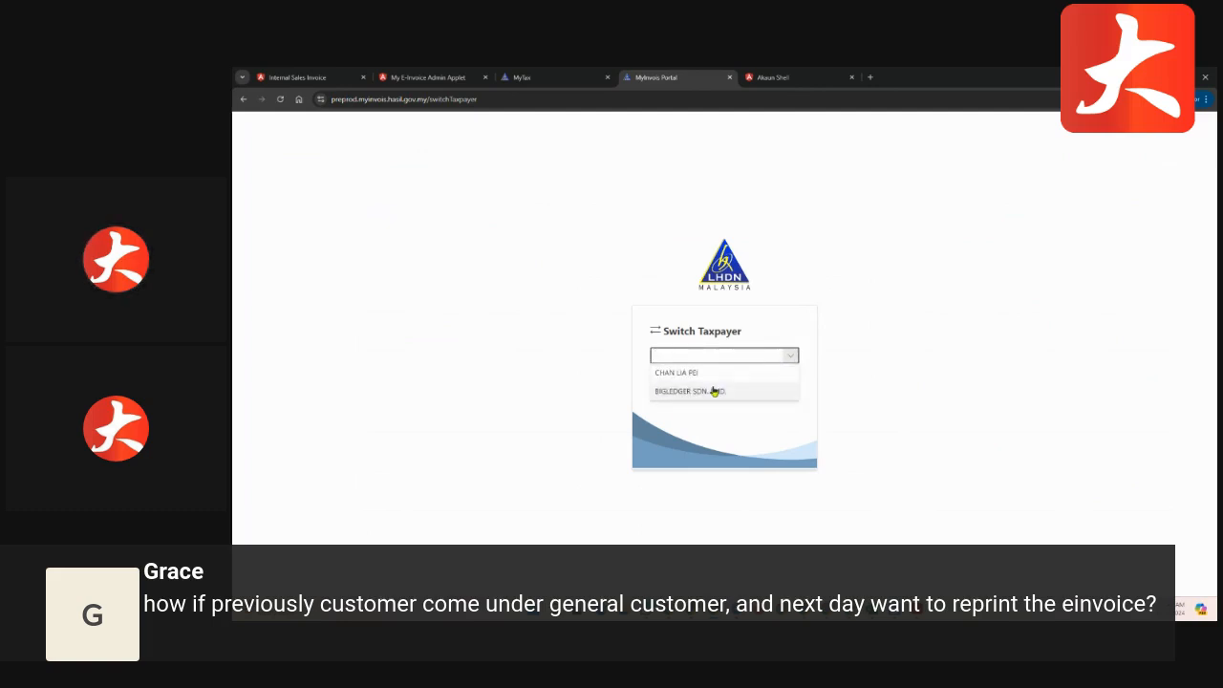
{"action": "left_click", "coordinate": [708, 377]}
{"action": "left_click", "coordinate": [765, 374]}
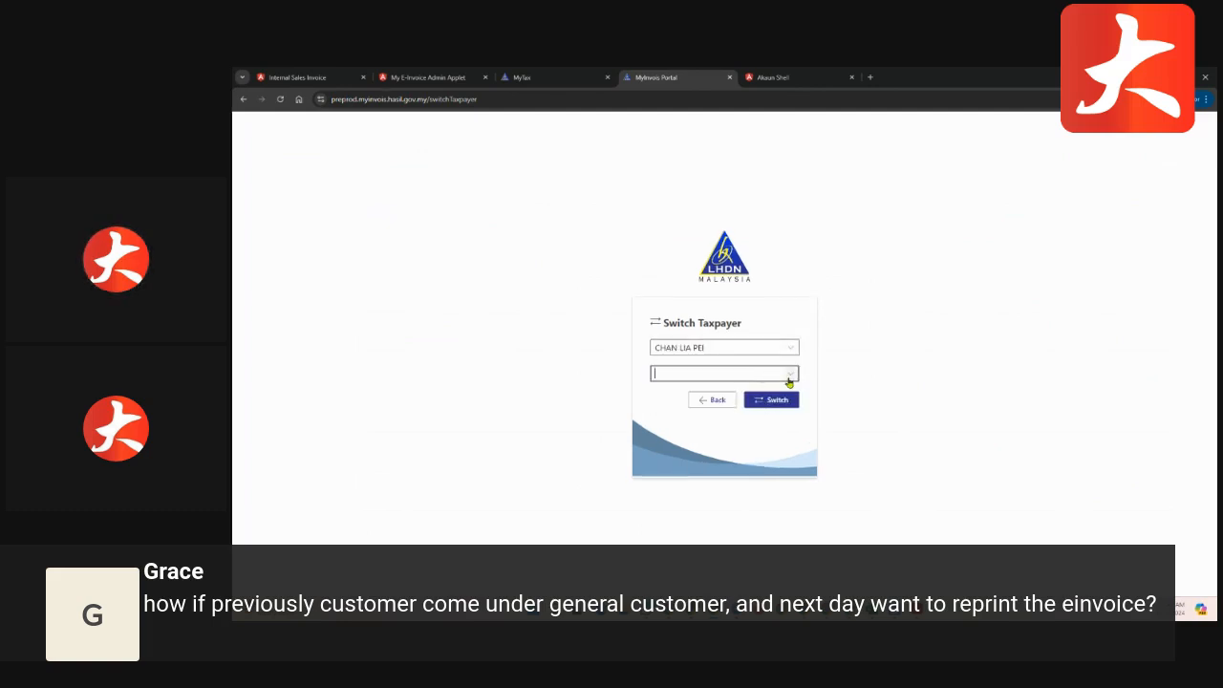
{"action": "left_click", "coordinate": [732, 391]}
{"action": "left_click", "coordinate": [787, 402]}
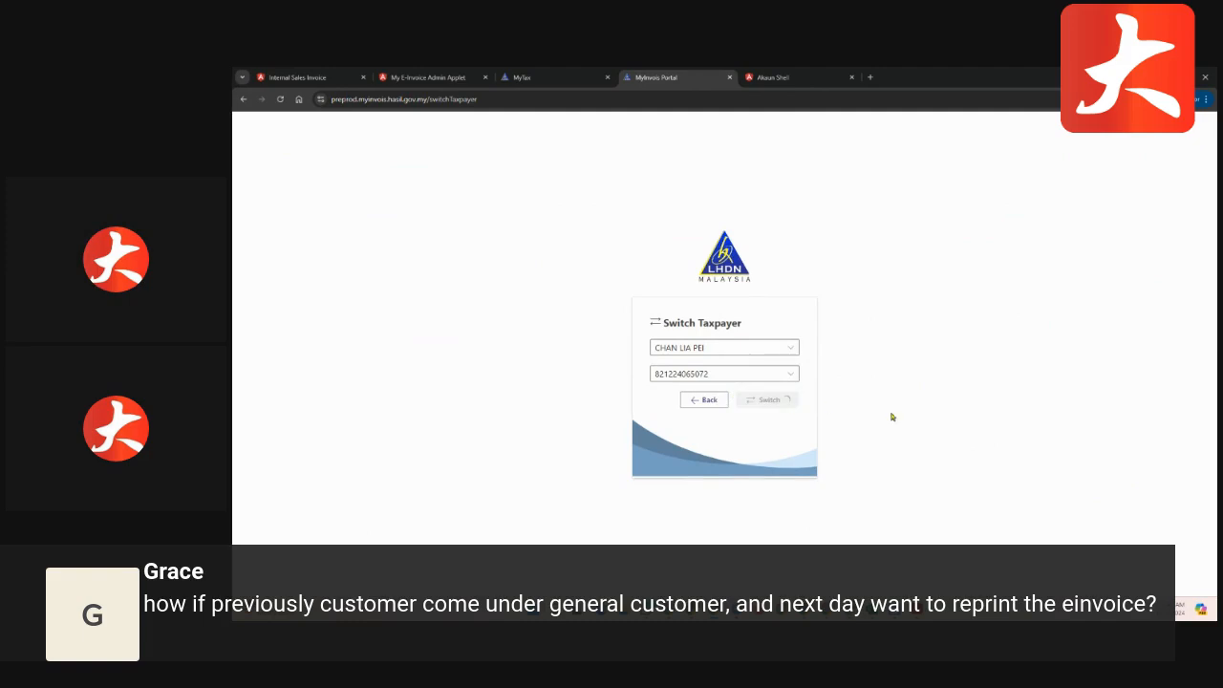
View the individual's received documents, open the submission details of the first invoice, and return to the Documents list.
{"action": "left_click", "coordinate": [266, 166]}
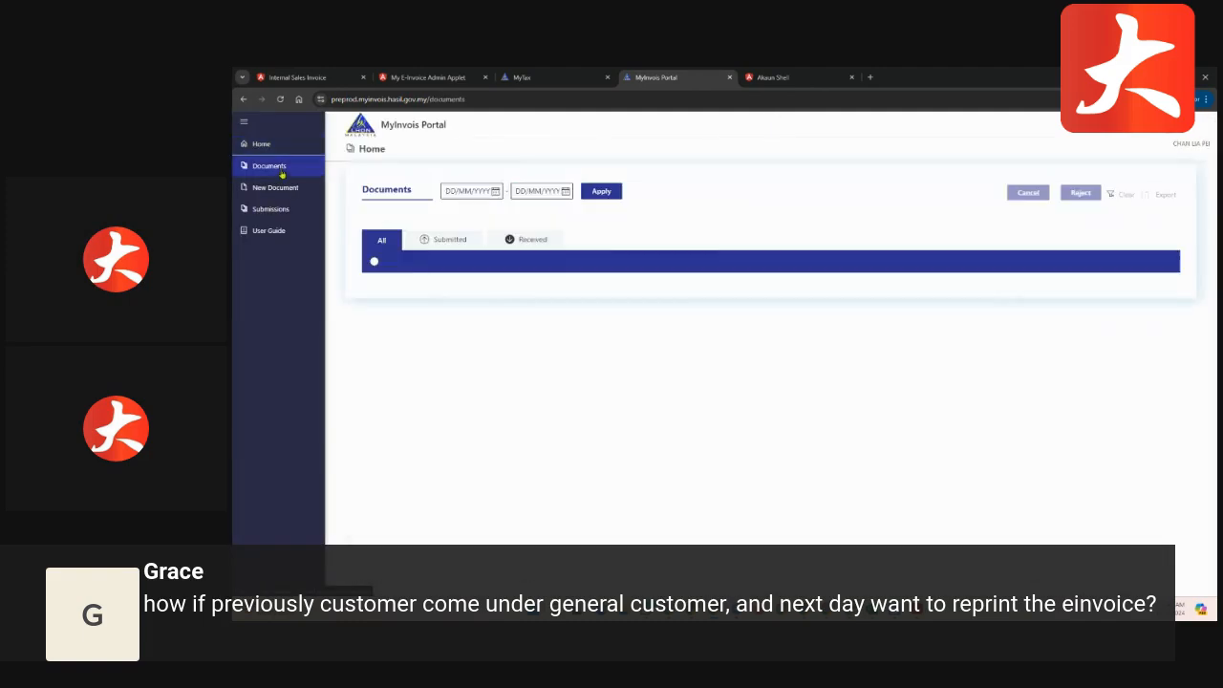
{"action": "left_click", "coordinate": [526, 240]}
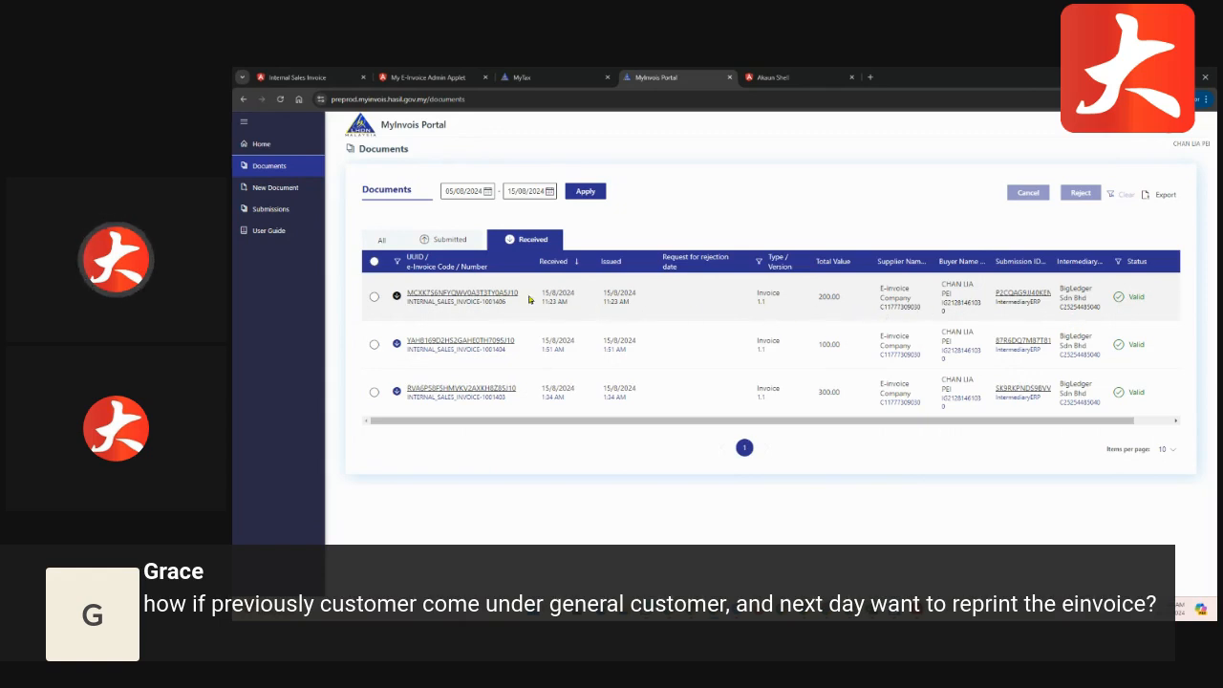
{"action": "left_click", "coordinate": [497, 302]}
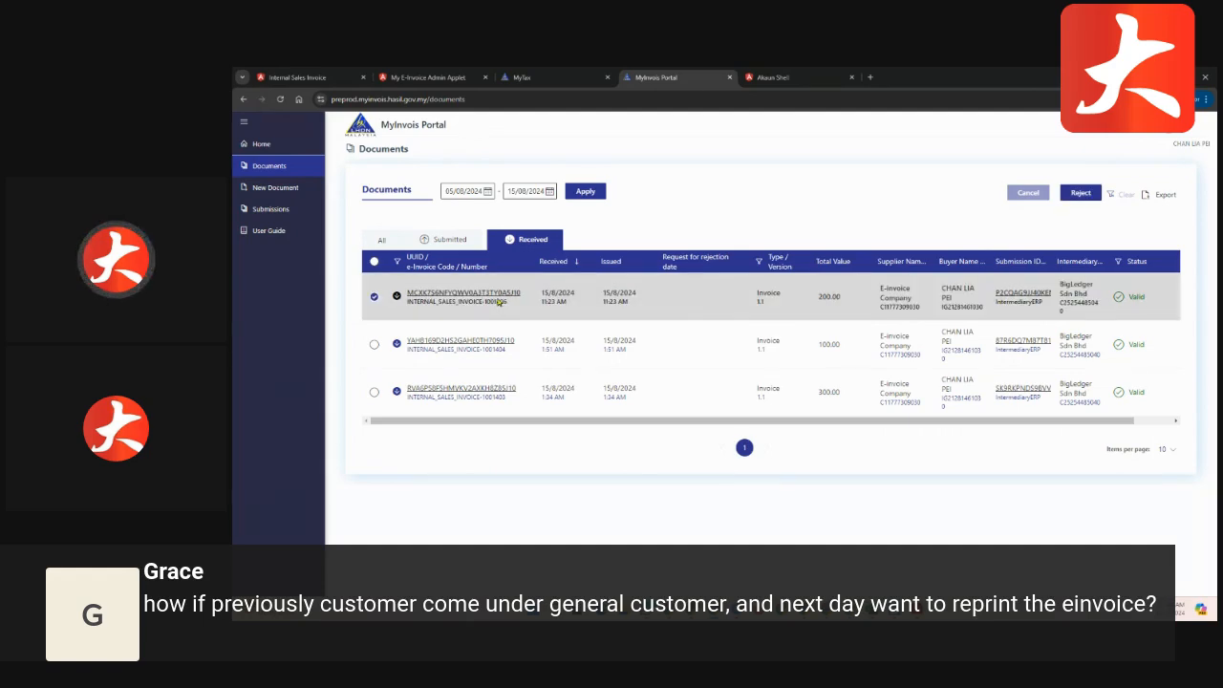
{"action": "left_click", "coordinate": [1038, 298]}
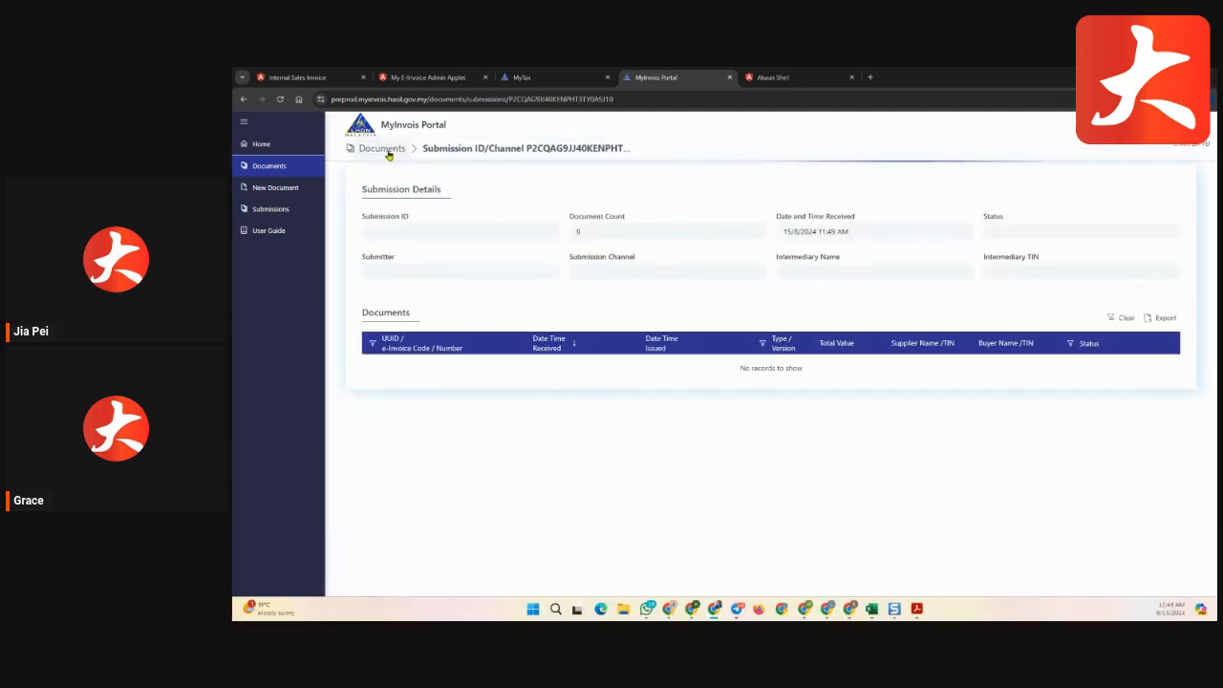
{"action": "left_click", "coordinate": [383, 150]}
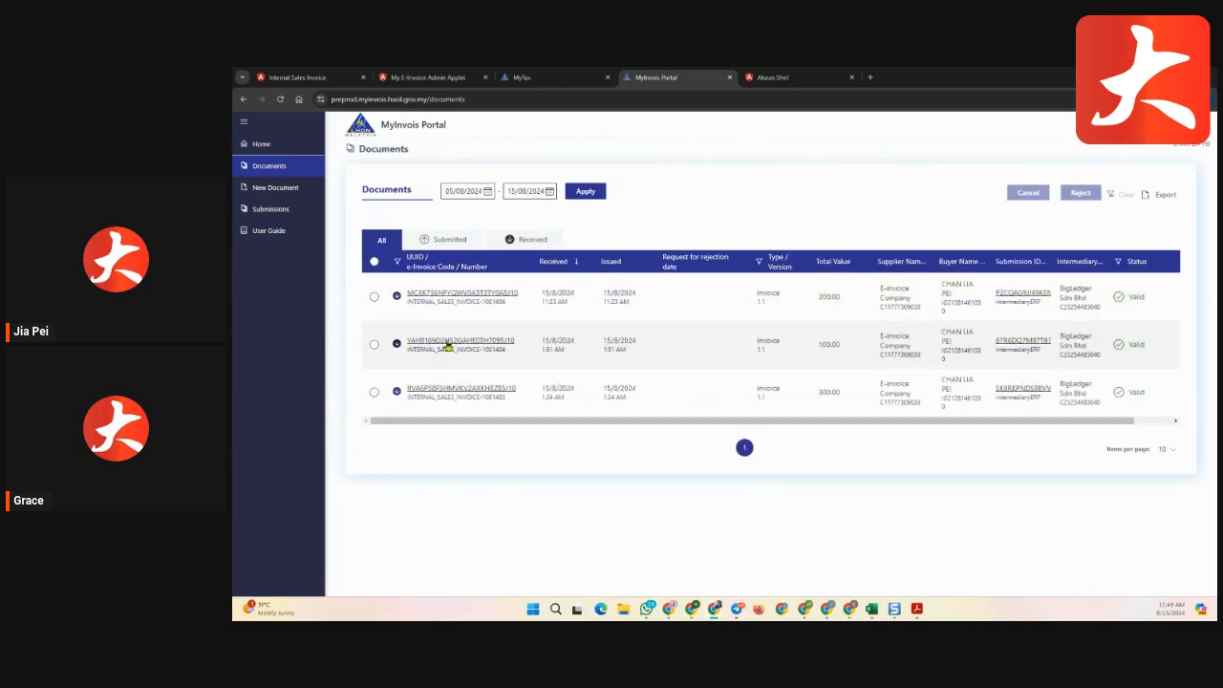
Open the second invoice in the list and examine its summary, from supplier and buyer details to line items and signatures.
{"action": "left_click", "coordinate": [447, 346]}
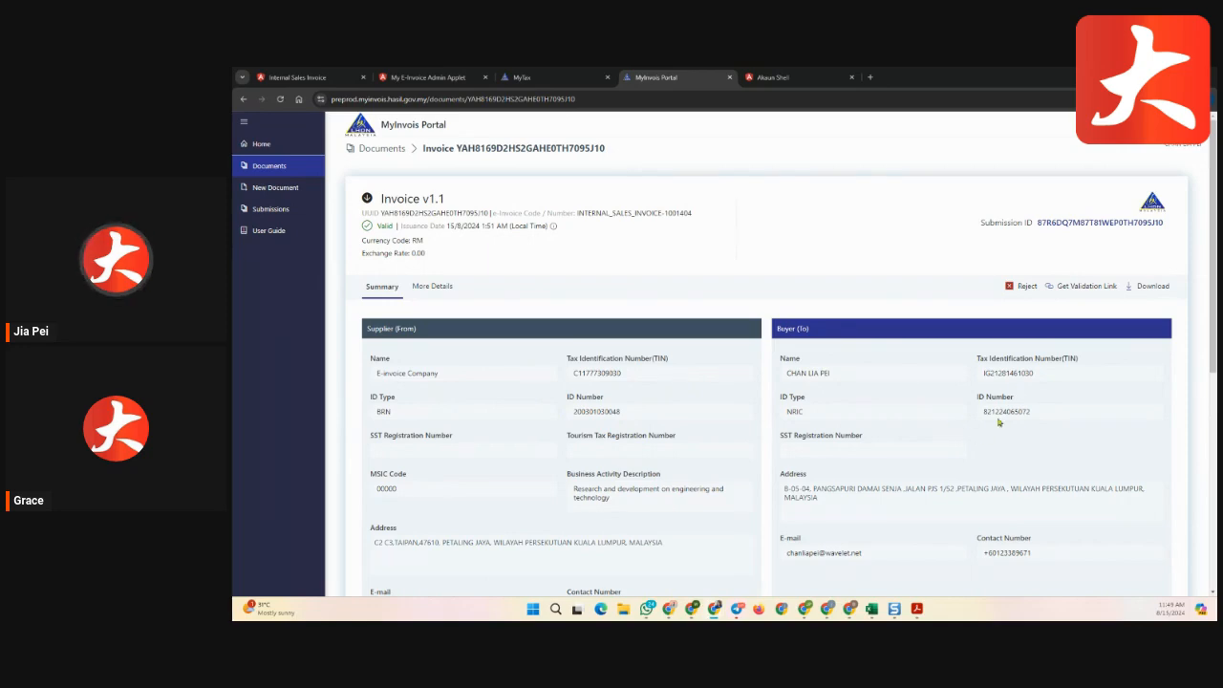
{"action": "scroll", "coordinate": [1068, 437], "scroll_direction": "down", "scroll_amount": 1}
{"action": "scroll", "coordinate": [1072, 437], "scroll_direction": "down", "scroll_amount": 3}
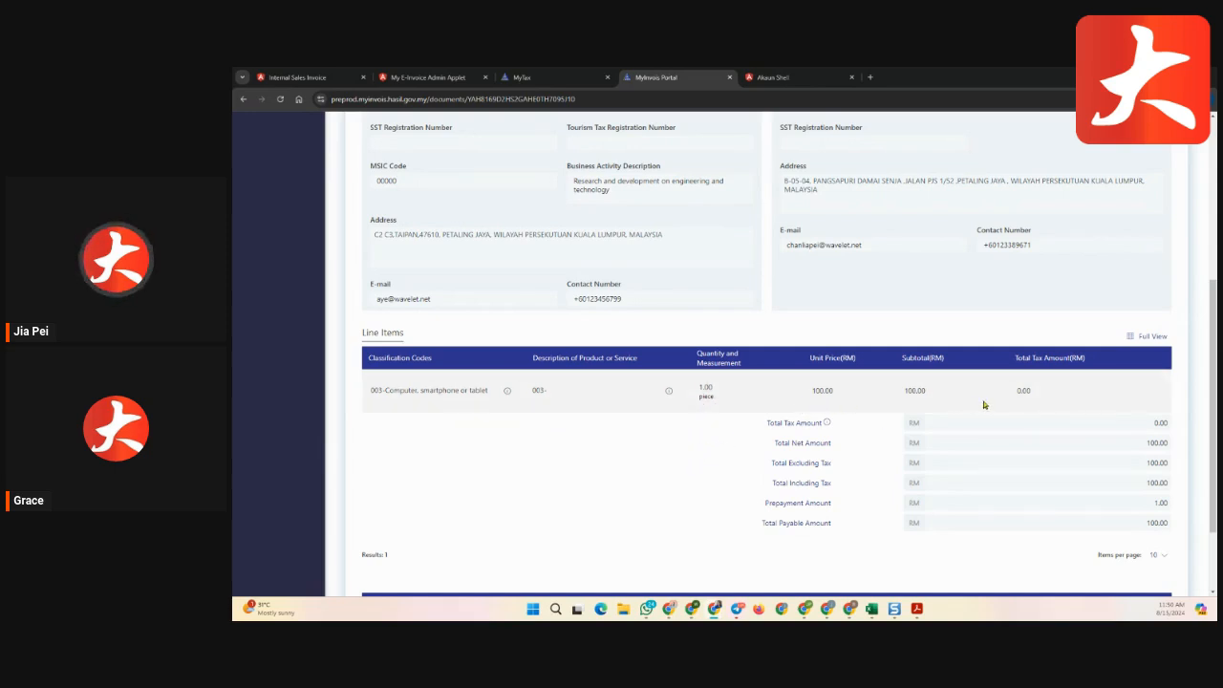
{"action": "scroll", "coordinate": [1047, 416], "scroll_direction": "down", "scroll_amount": 2}
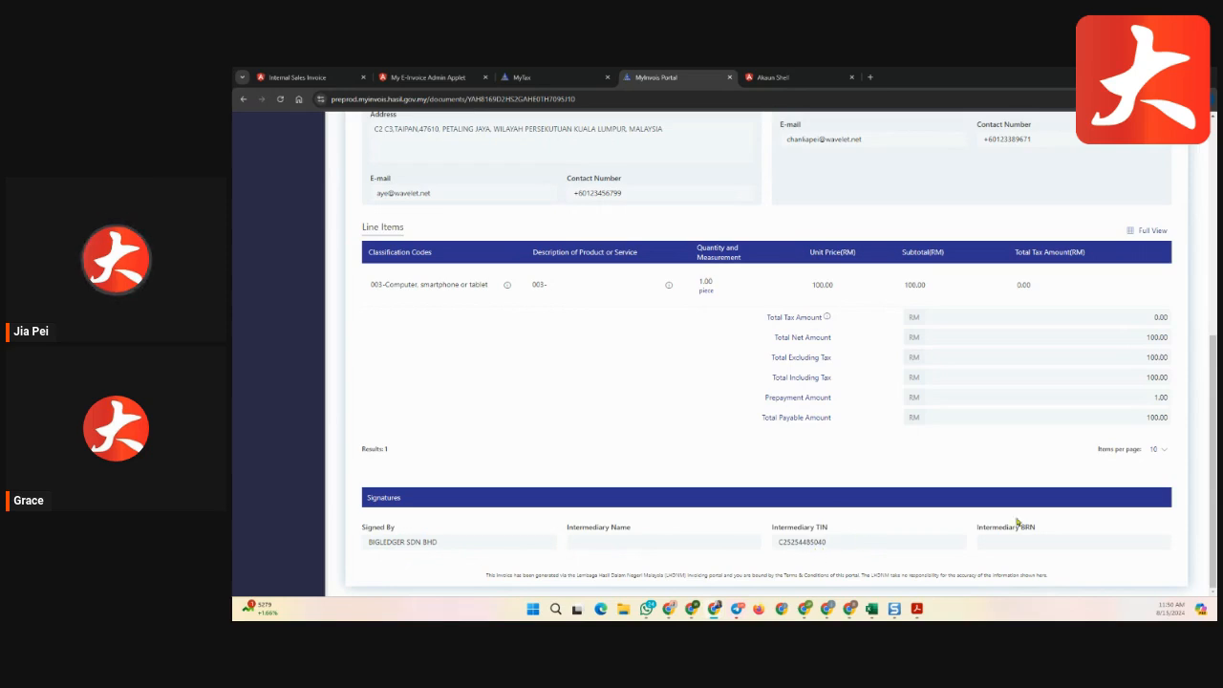
{"action": "scroll", "coordinate": [1016, 525], "scroll_direction": "up", "scroll_amount": 10}
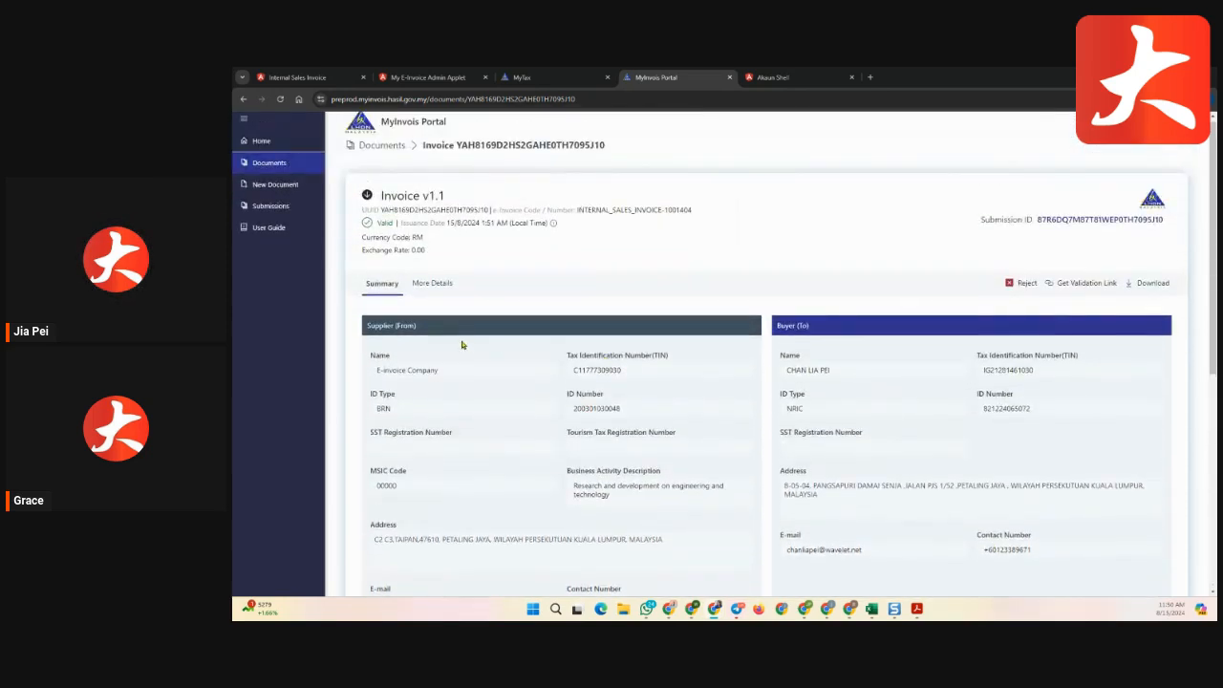
Examine the invoice's additional billing, payment, shipping and import/export details, and point out its Reject option.
{"action": "left_click", "coordinate": [452, 285]}
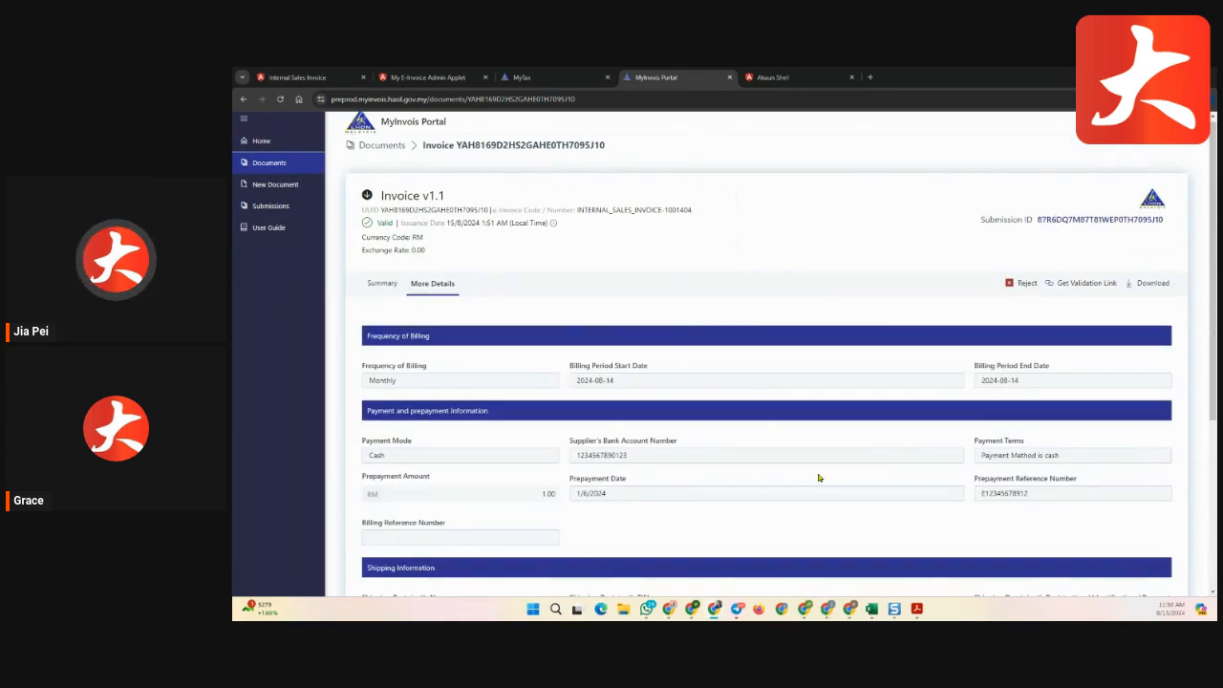
{"action": "scroll", "coordinate": [816, 481], "scroll_direction": "down", "scroll_amount": 1}
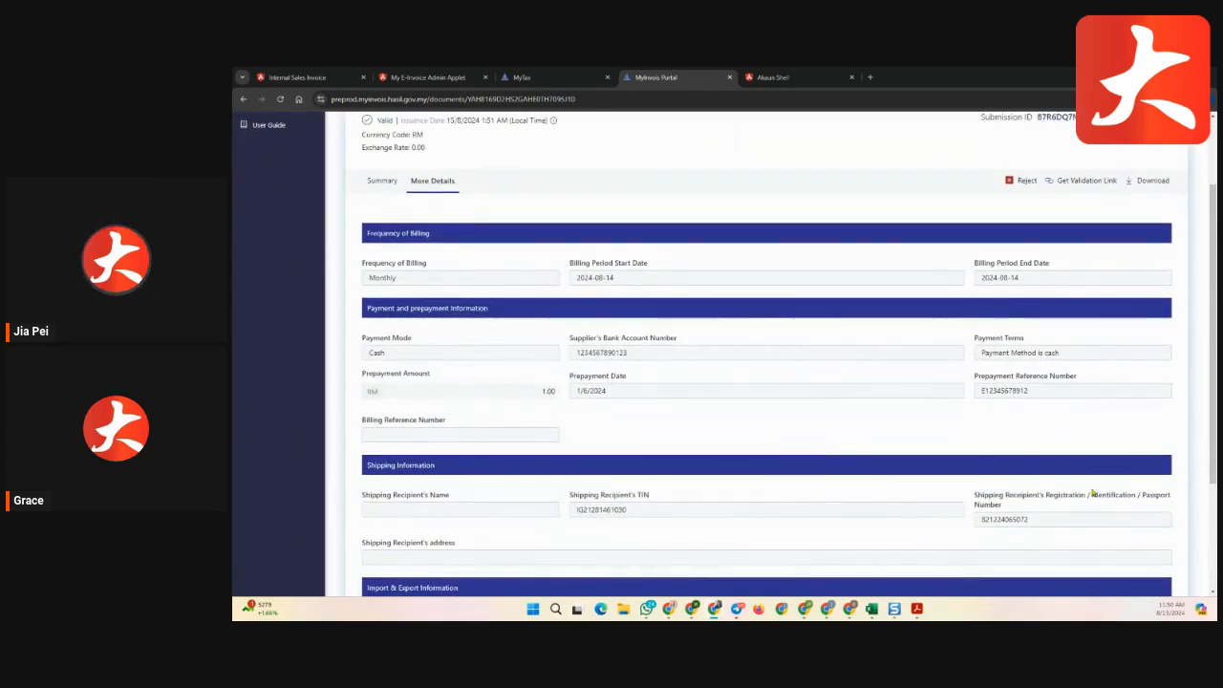
{"action": "scroll", "coordinate": [1094, 494], "scroll_direction": "down", "scroll_amount": 1}
{"action": "scroll", "coordinate": [1152, 427], "scroll_direction": "down", "scroll_amount": 1}
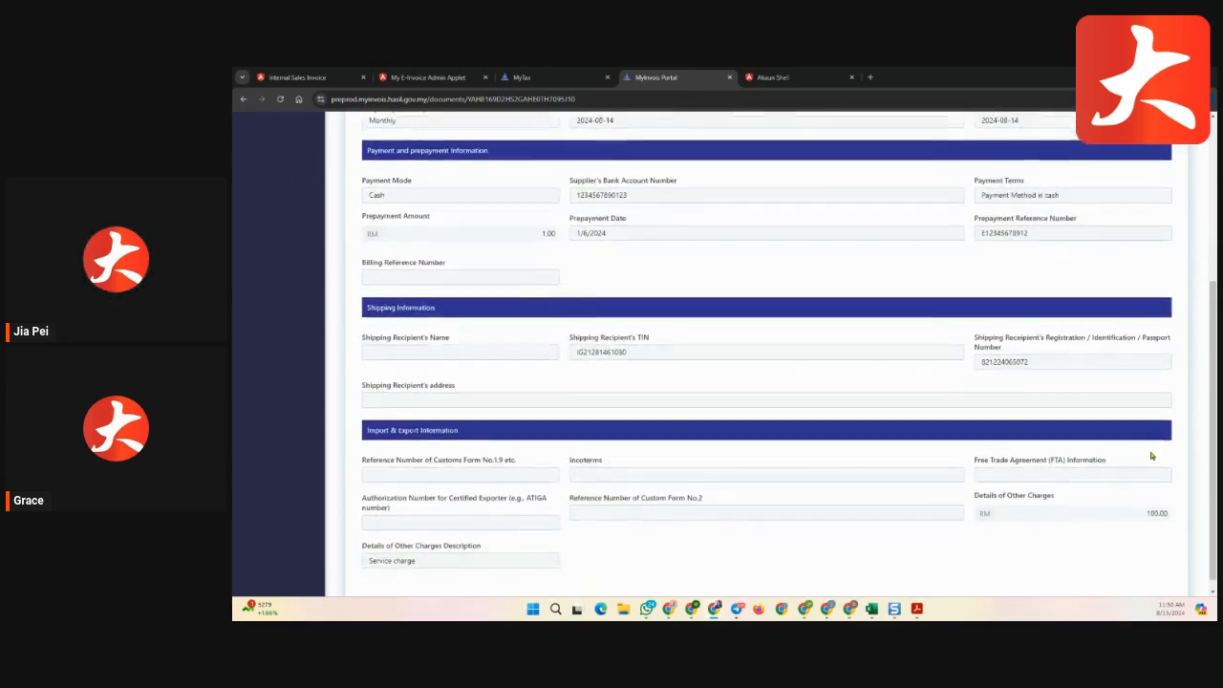
{"action": "scroll", "coordinate": [1149, 504], "scroll_direction": "up", "scroll_amount": 3}
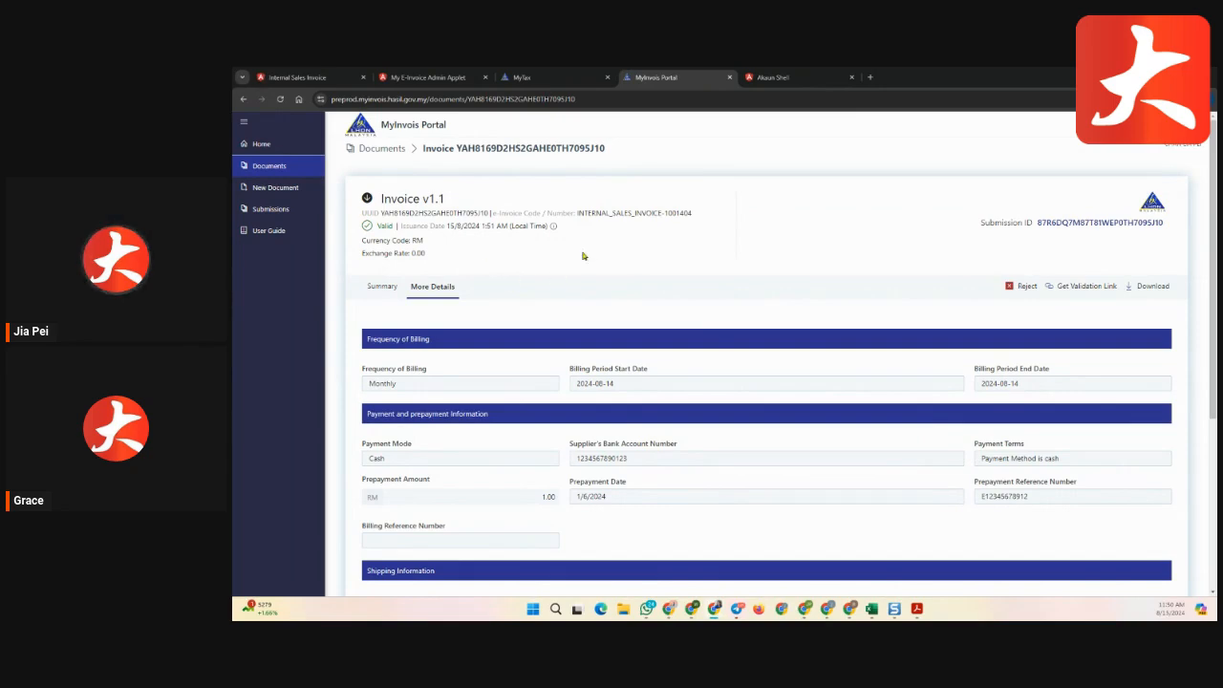
{"action": "left_click", "coordinate": [1026, 291]}
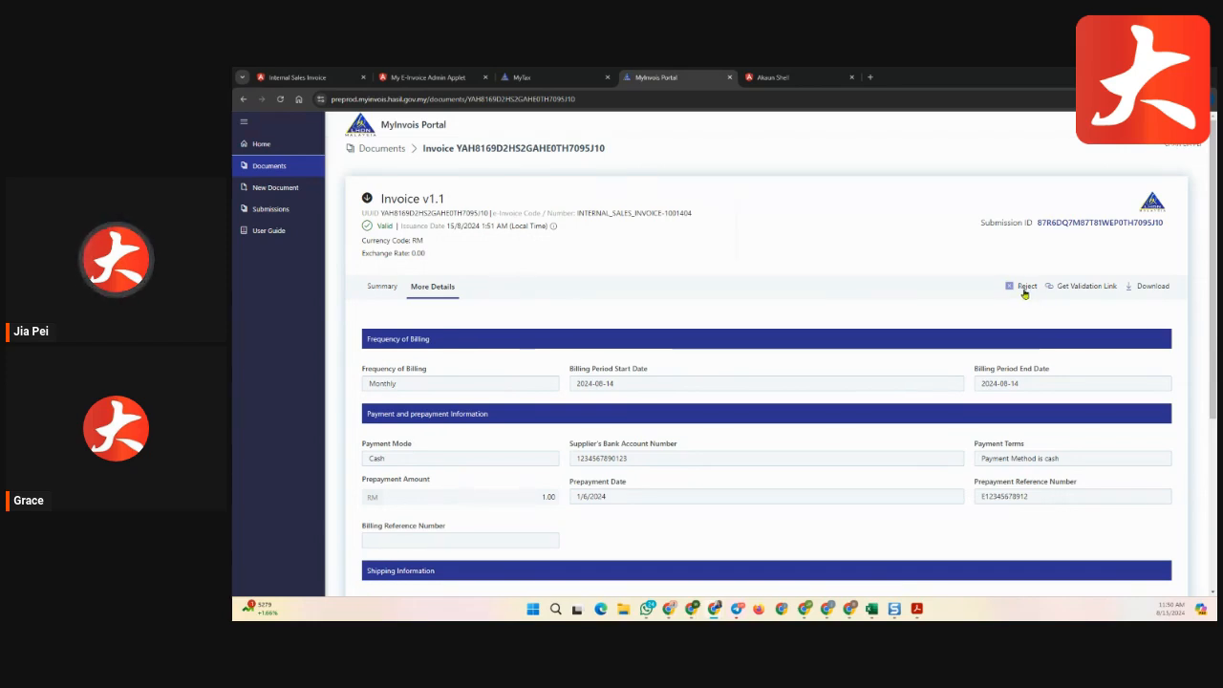